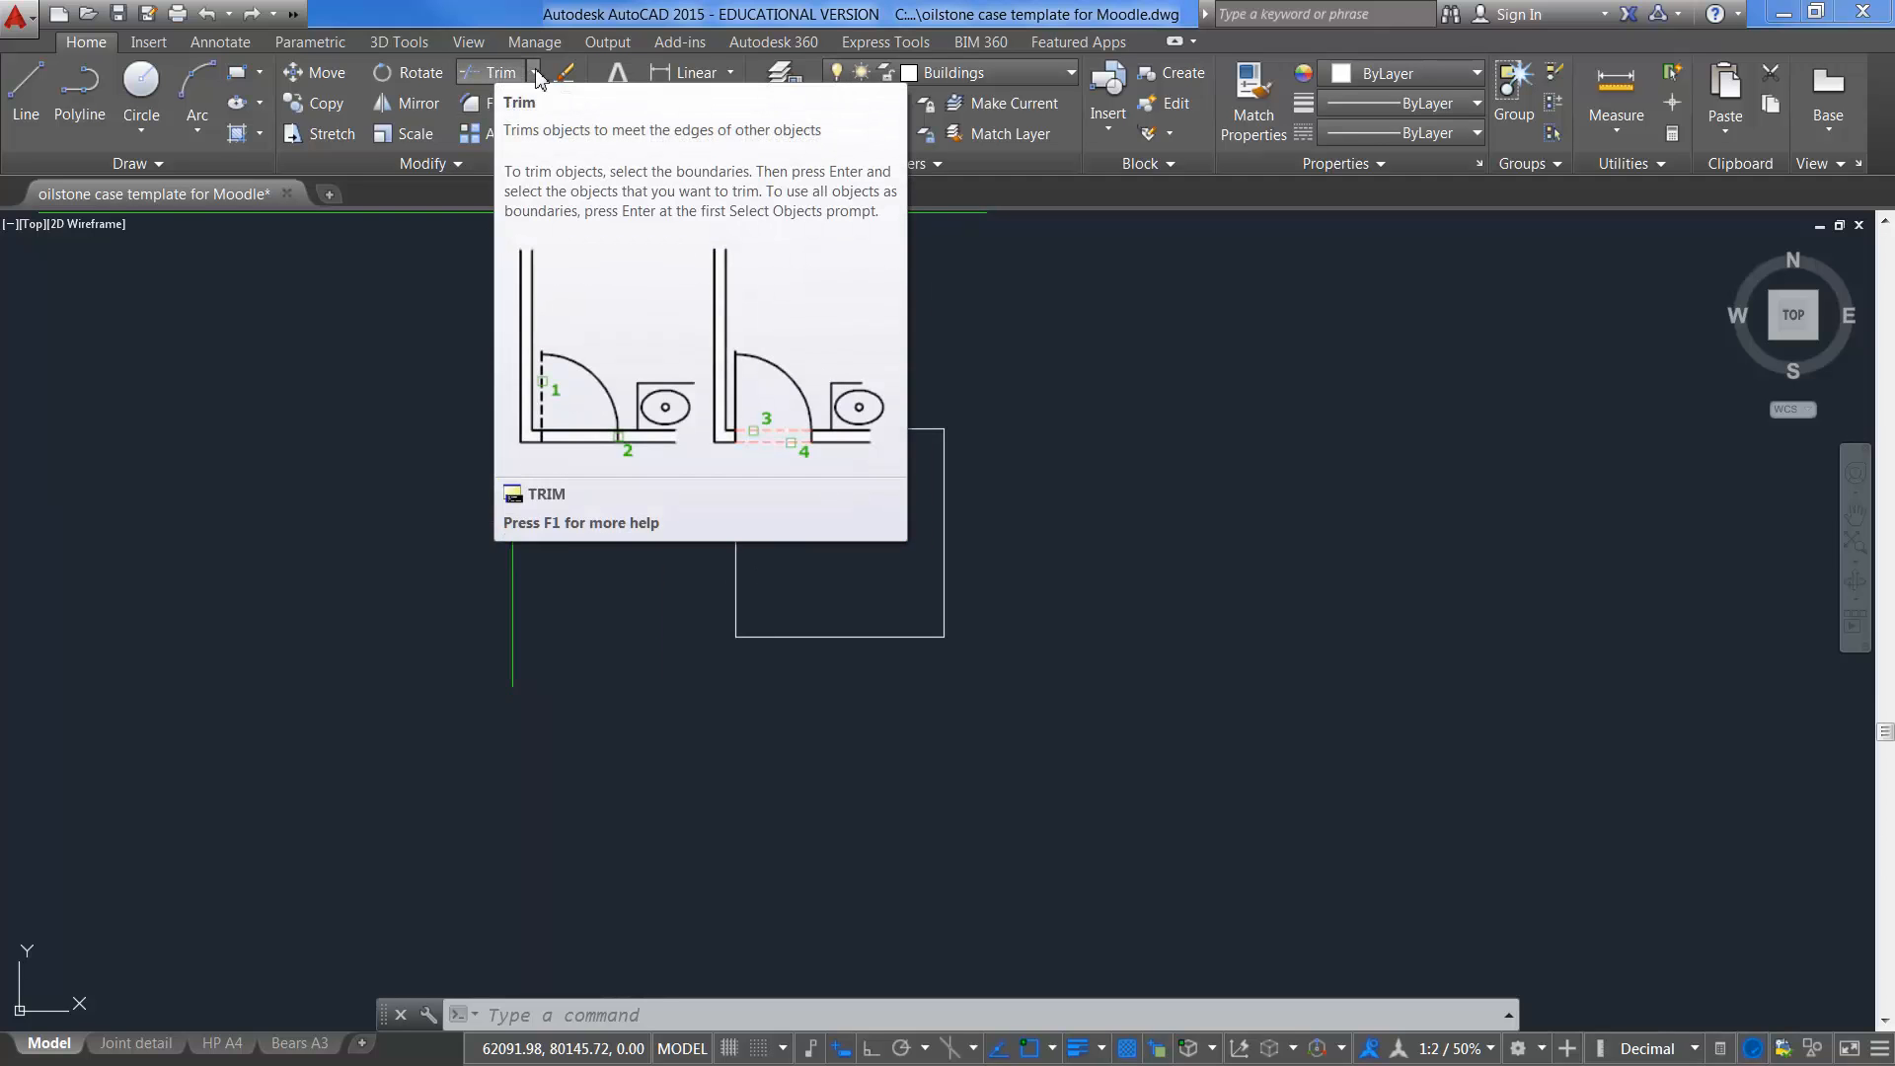
Step: Trim both ends of the diagonal line outside the square, using the square's upper and left edges as cutting edges
{"action": "left_click", "coordinate": [534, 73]}
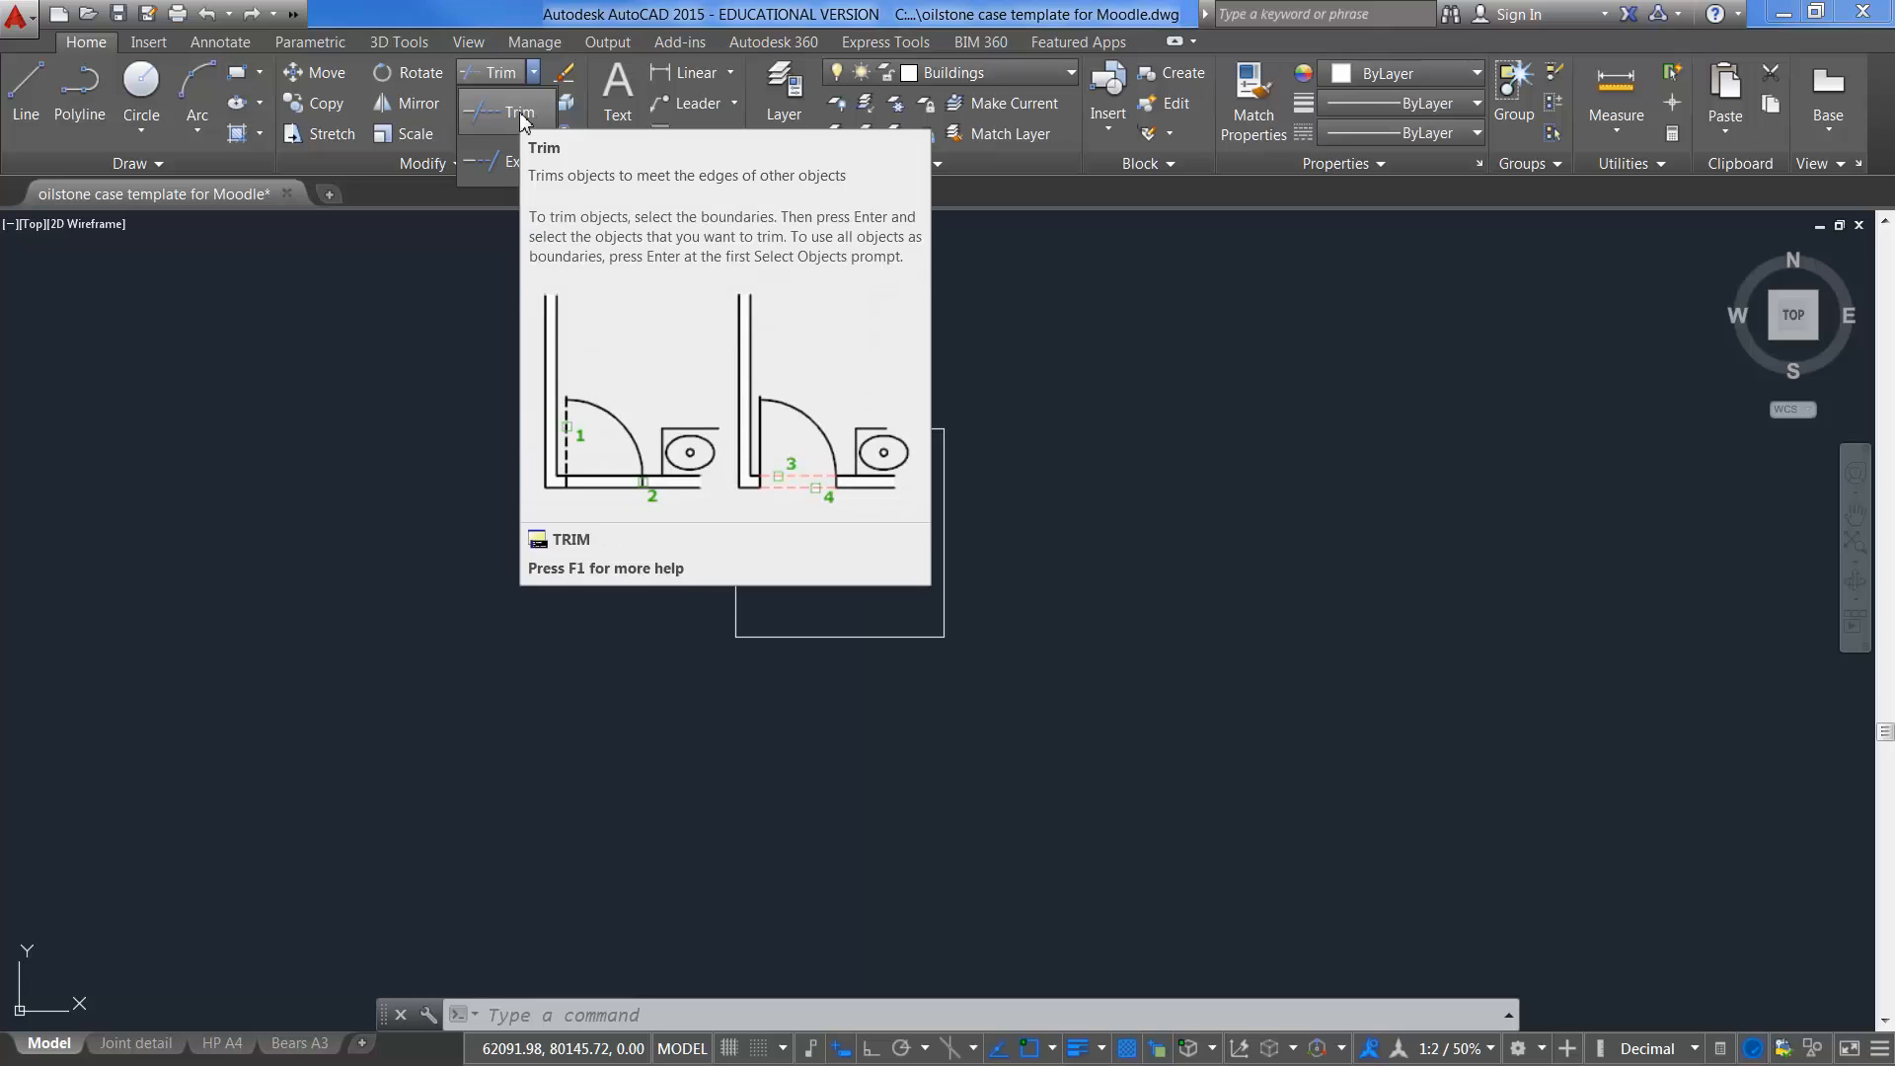
{"action": "left_click", "coordinate": [521, 114]}
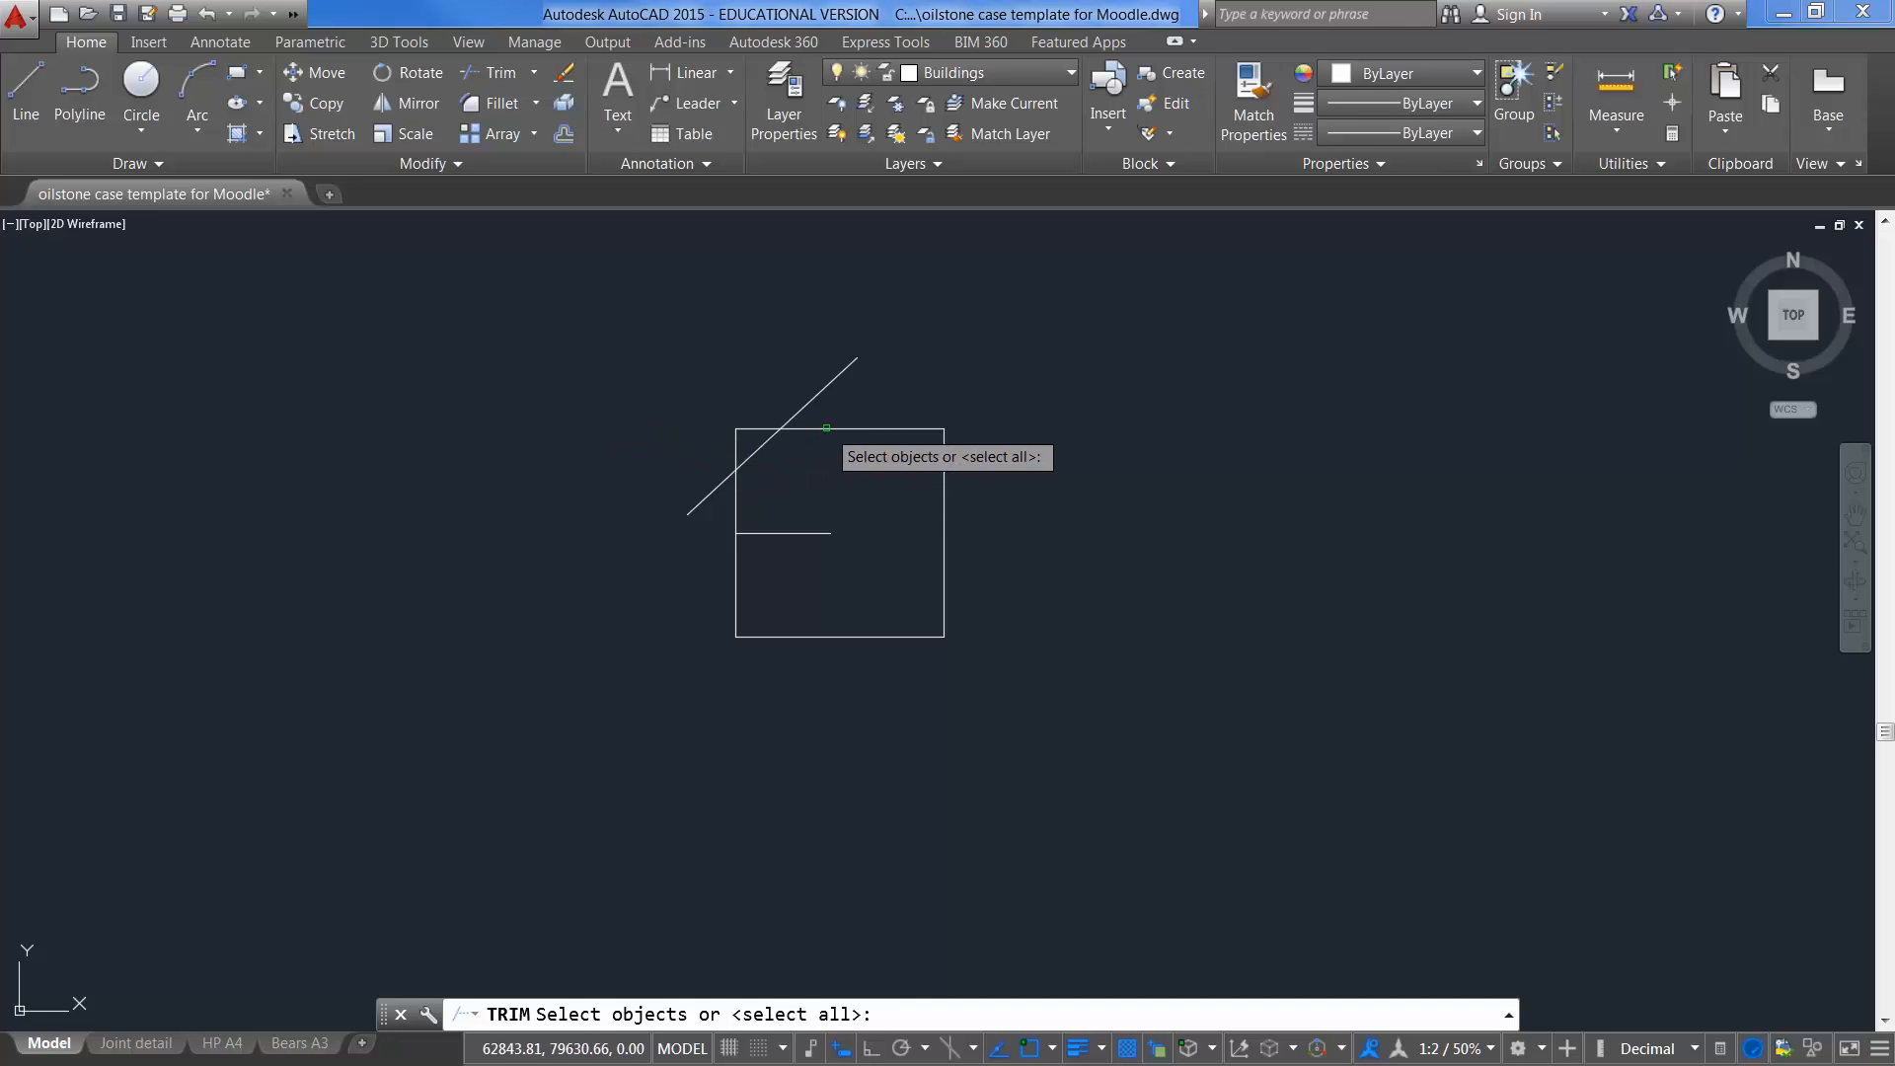
{"action": "left_click", "coordinate": [826, 427]}
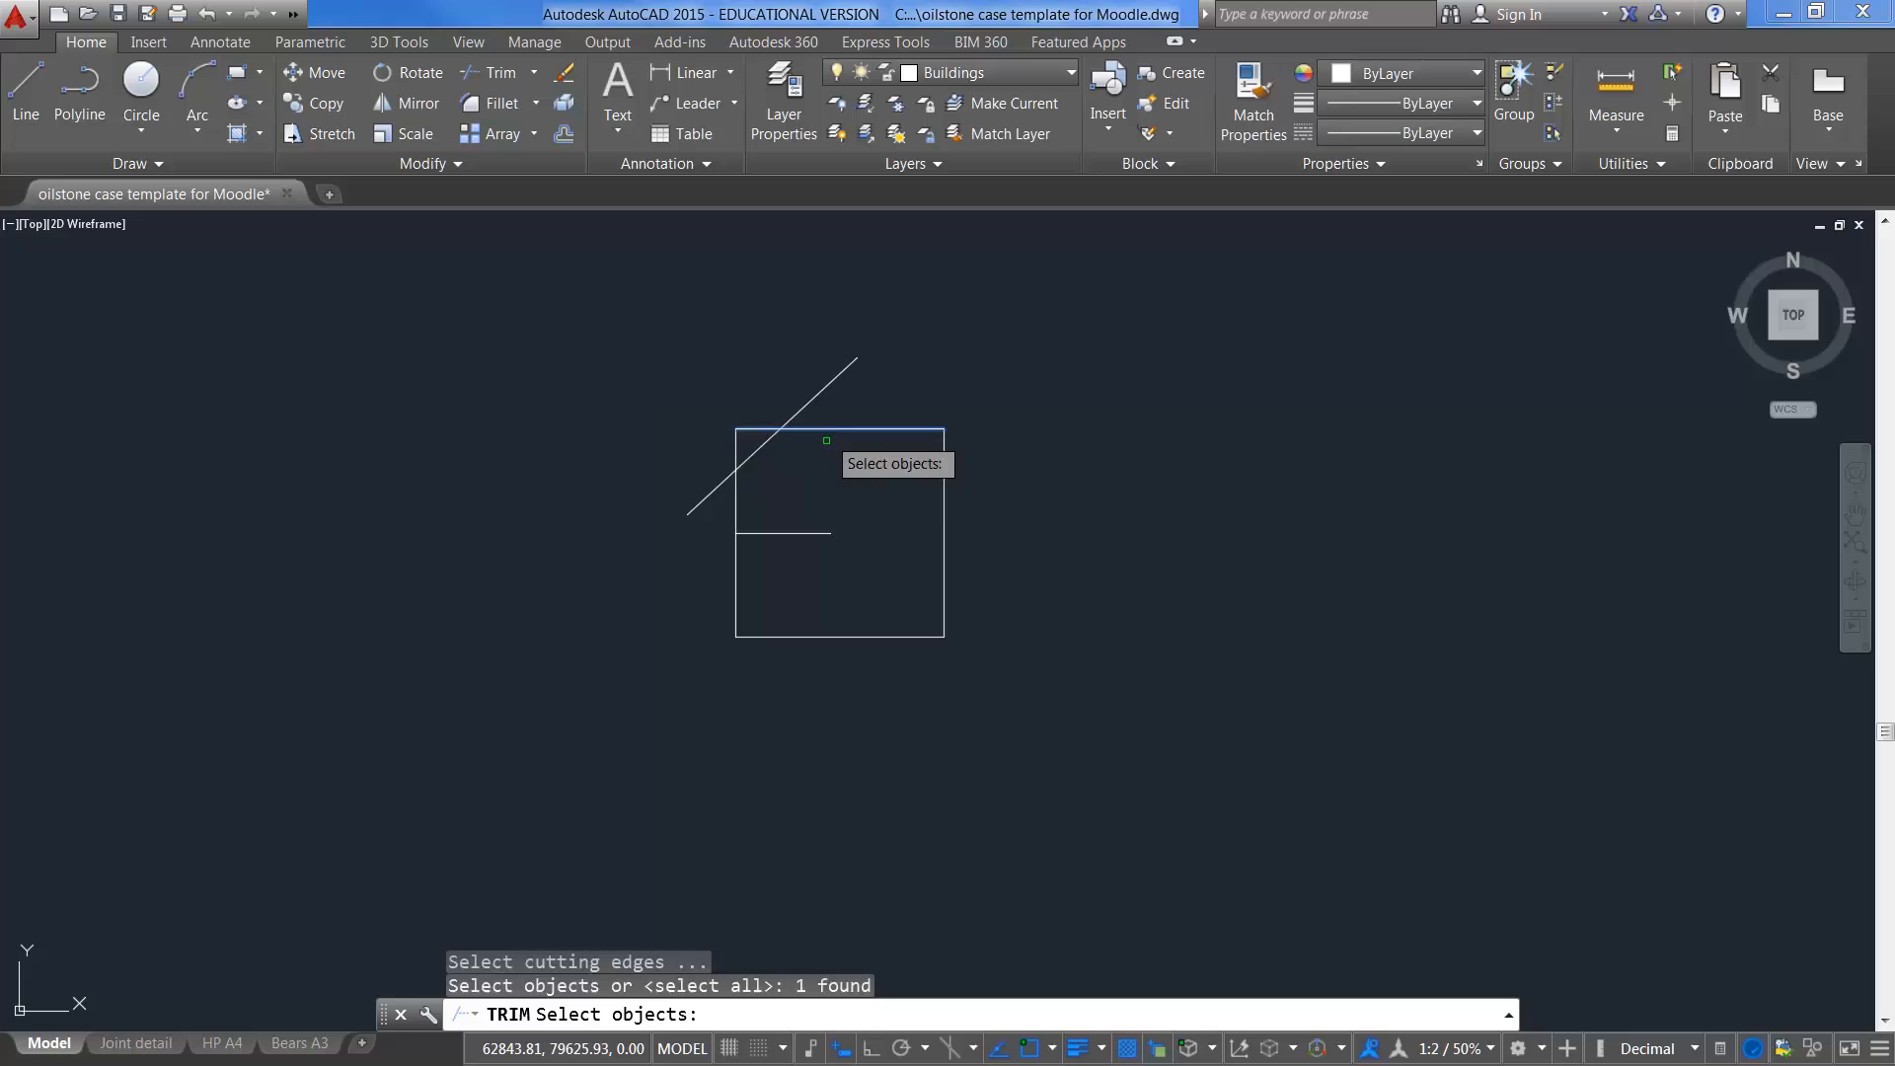
{"action": "left_click", "coordinate": [736, 501]}
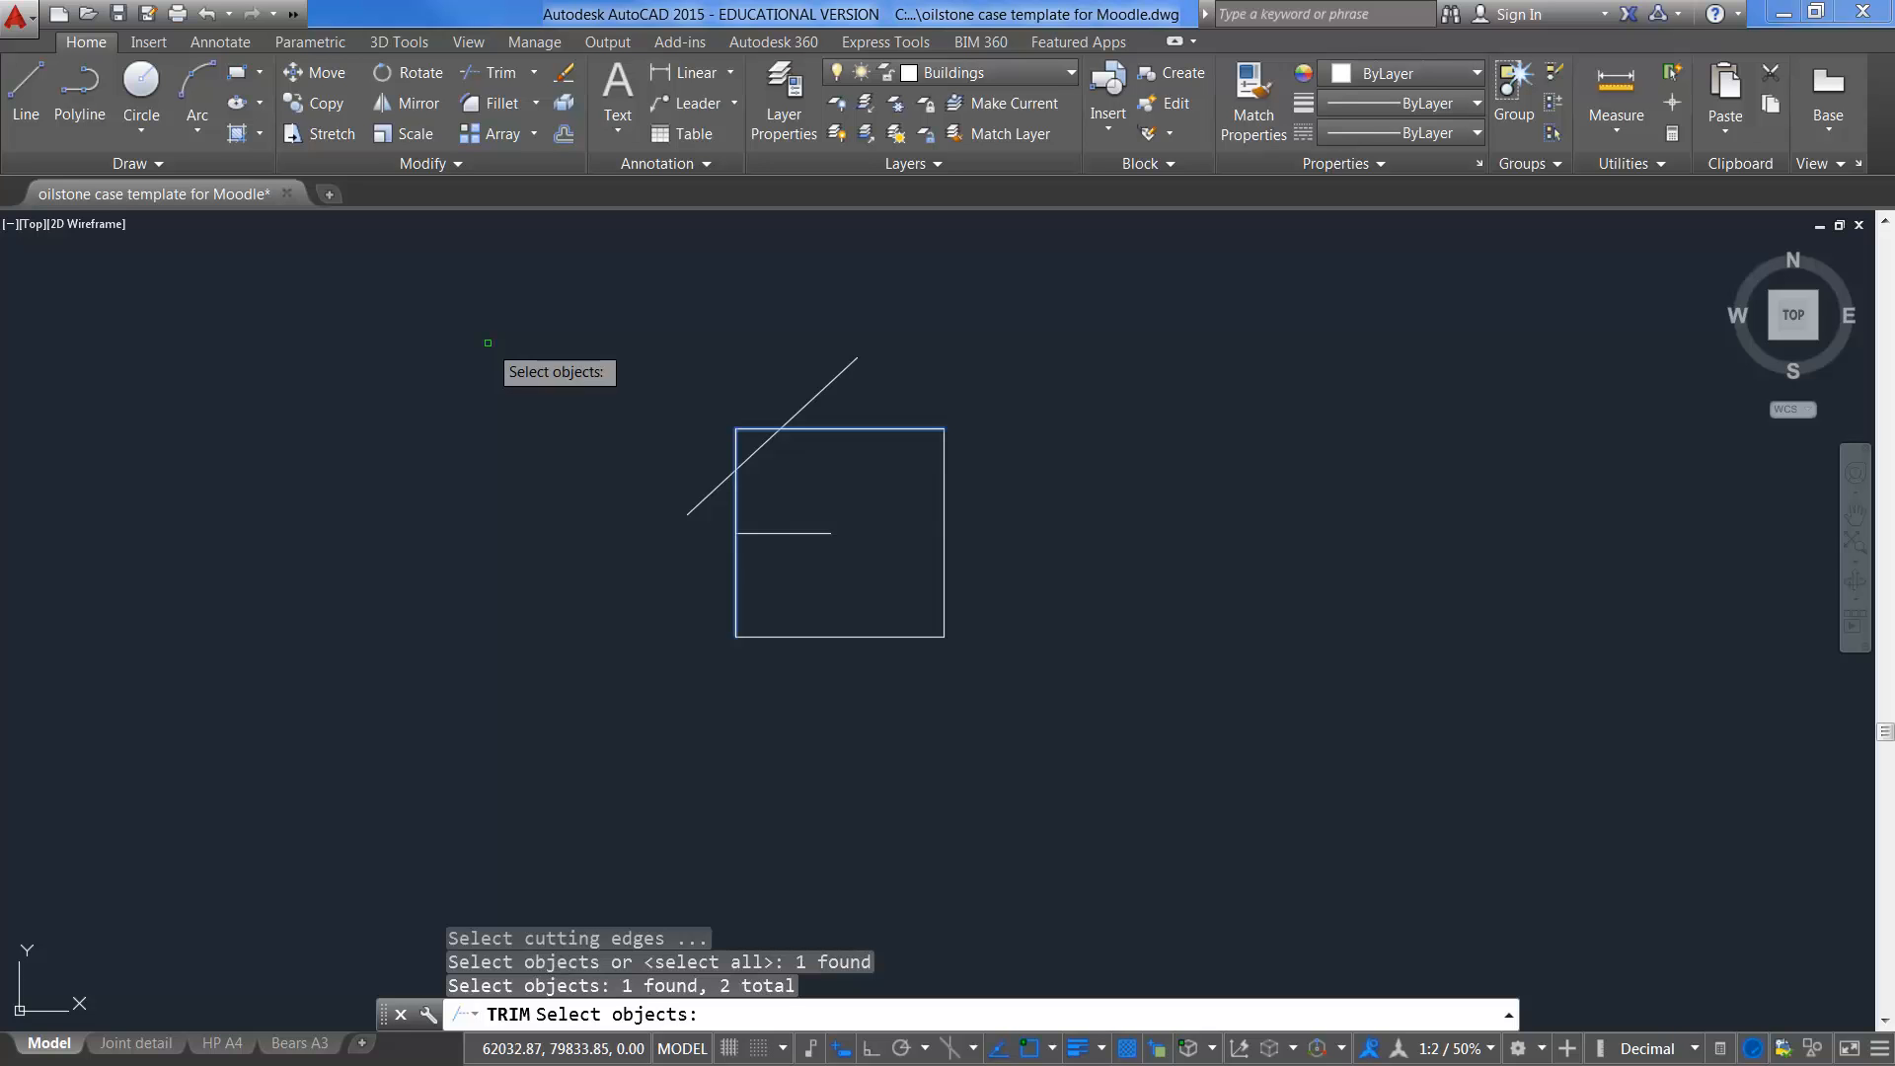
{"action": "key", "text": "Return"}
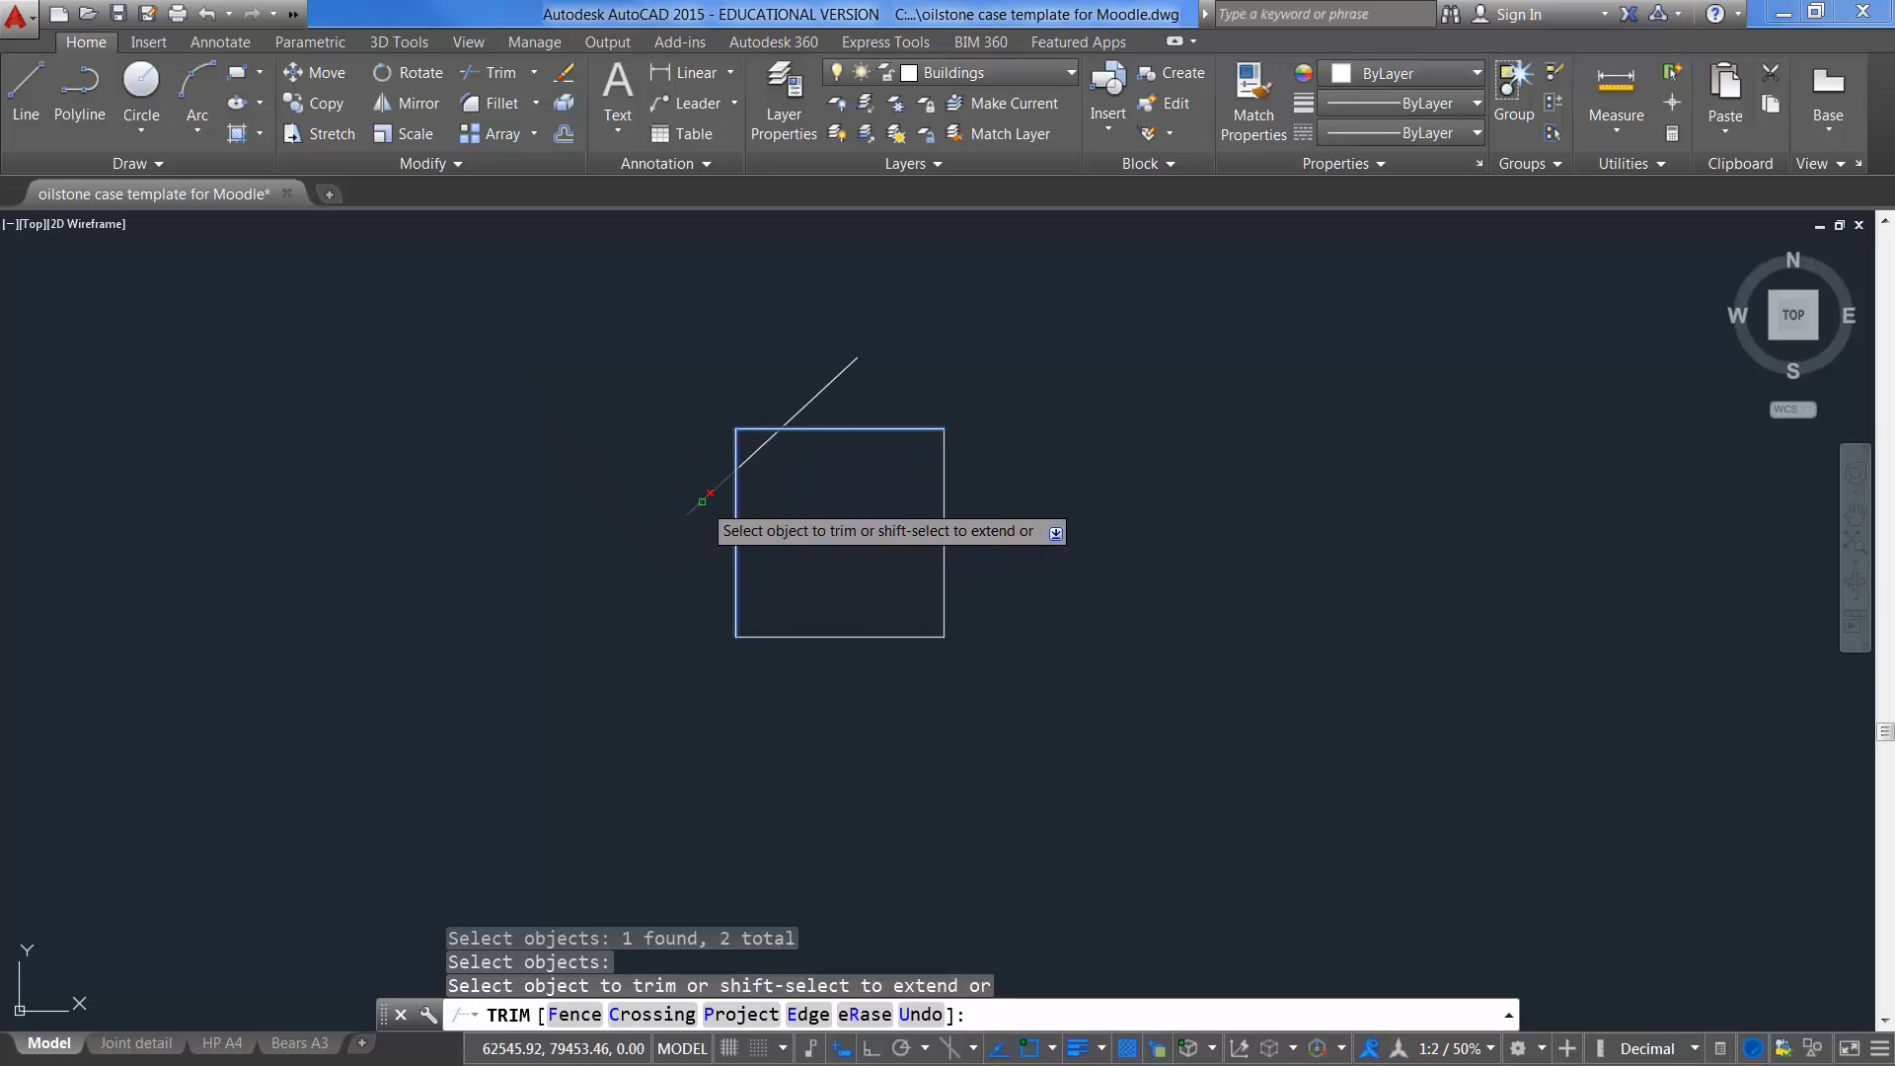
{"action": "left_click", "coordinate": [702, 501]}
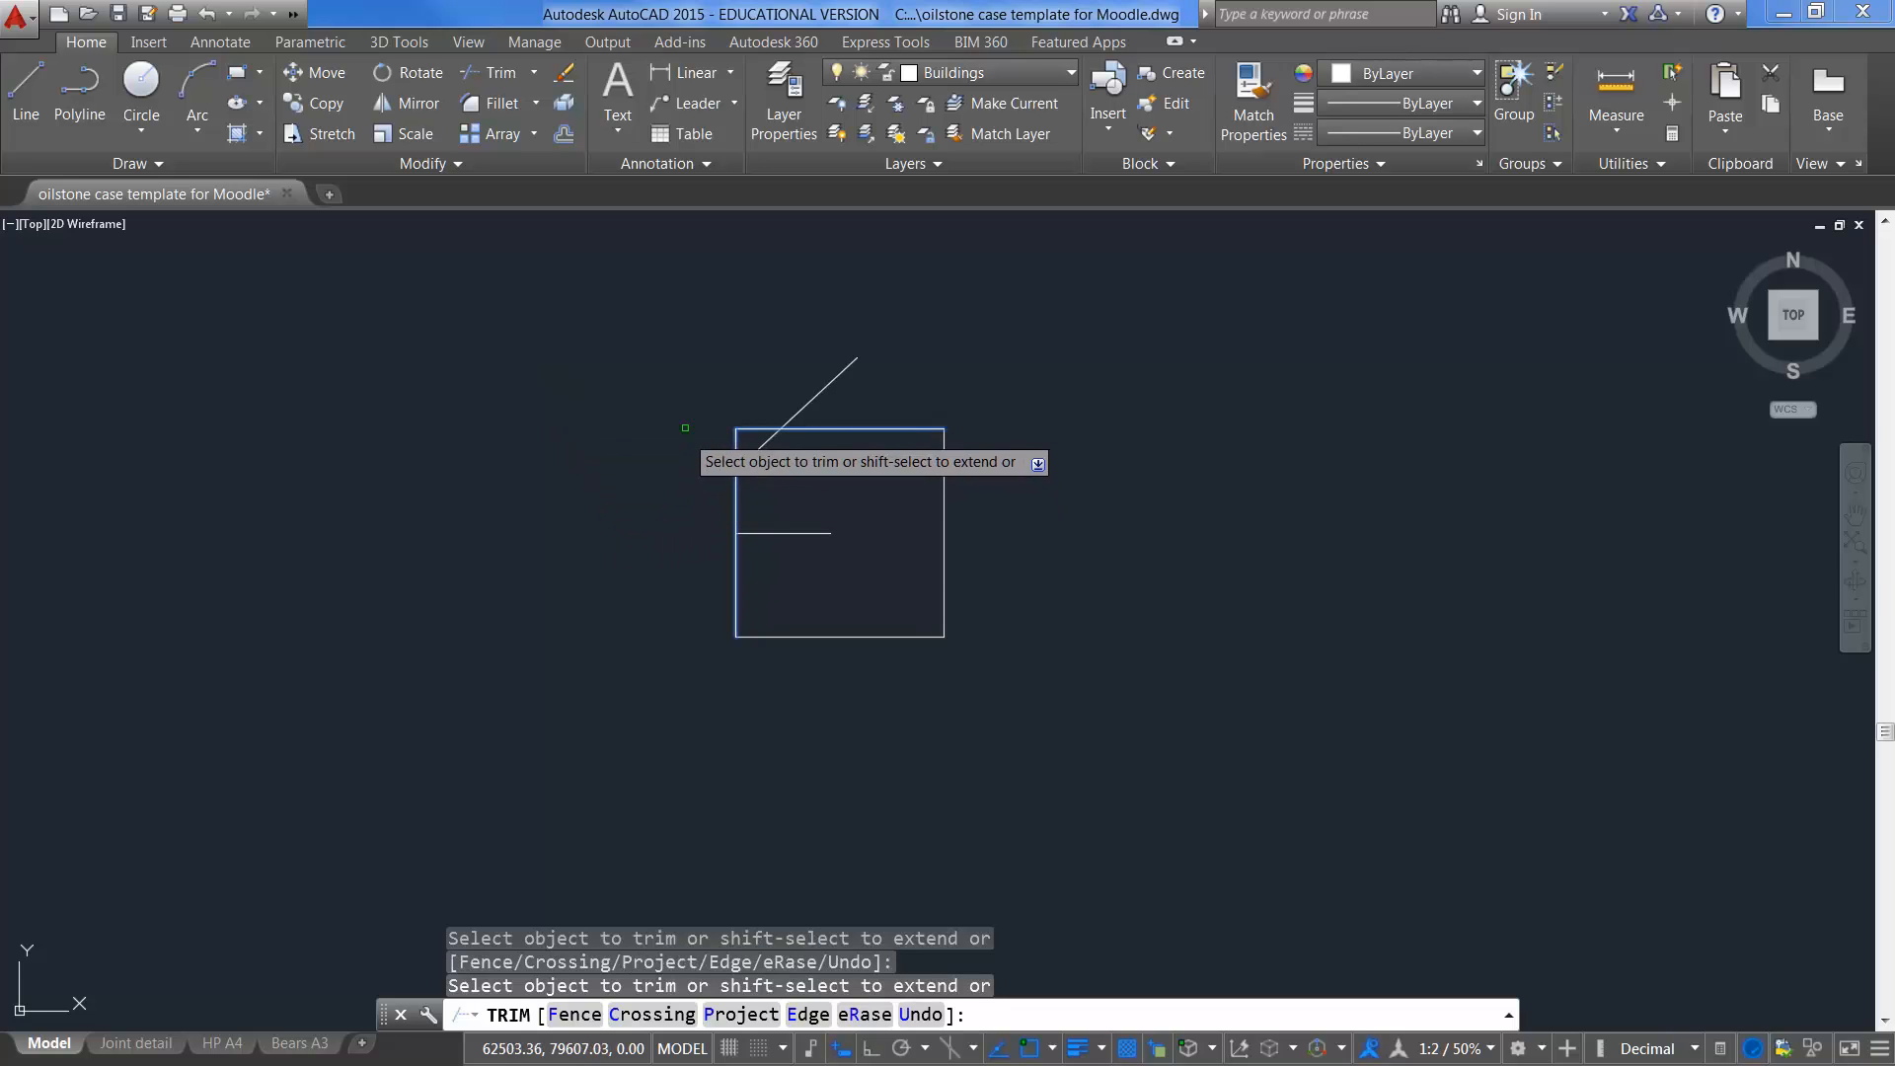
{"action": "left_click", "coordinate": [823, 390]}
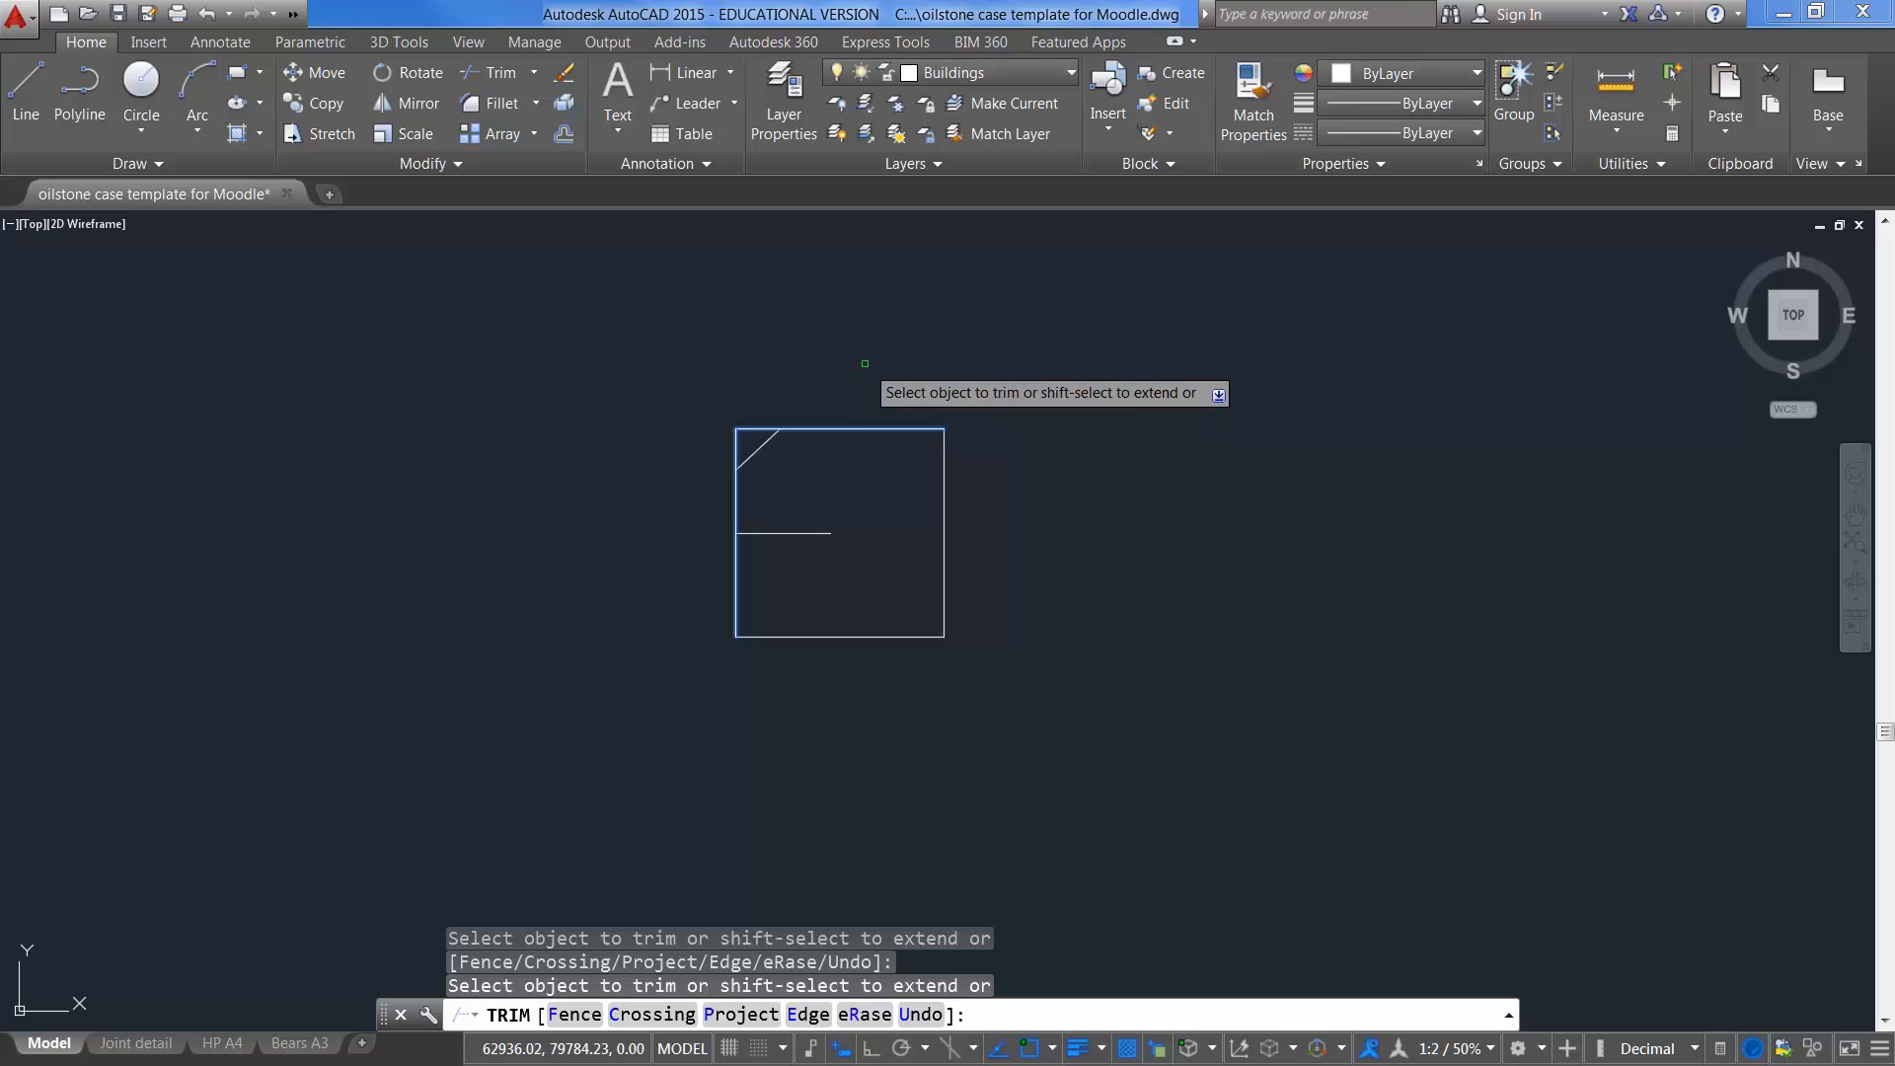
{"action": "right_click", "coordinate": [865, 373]}
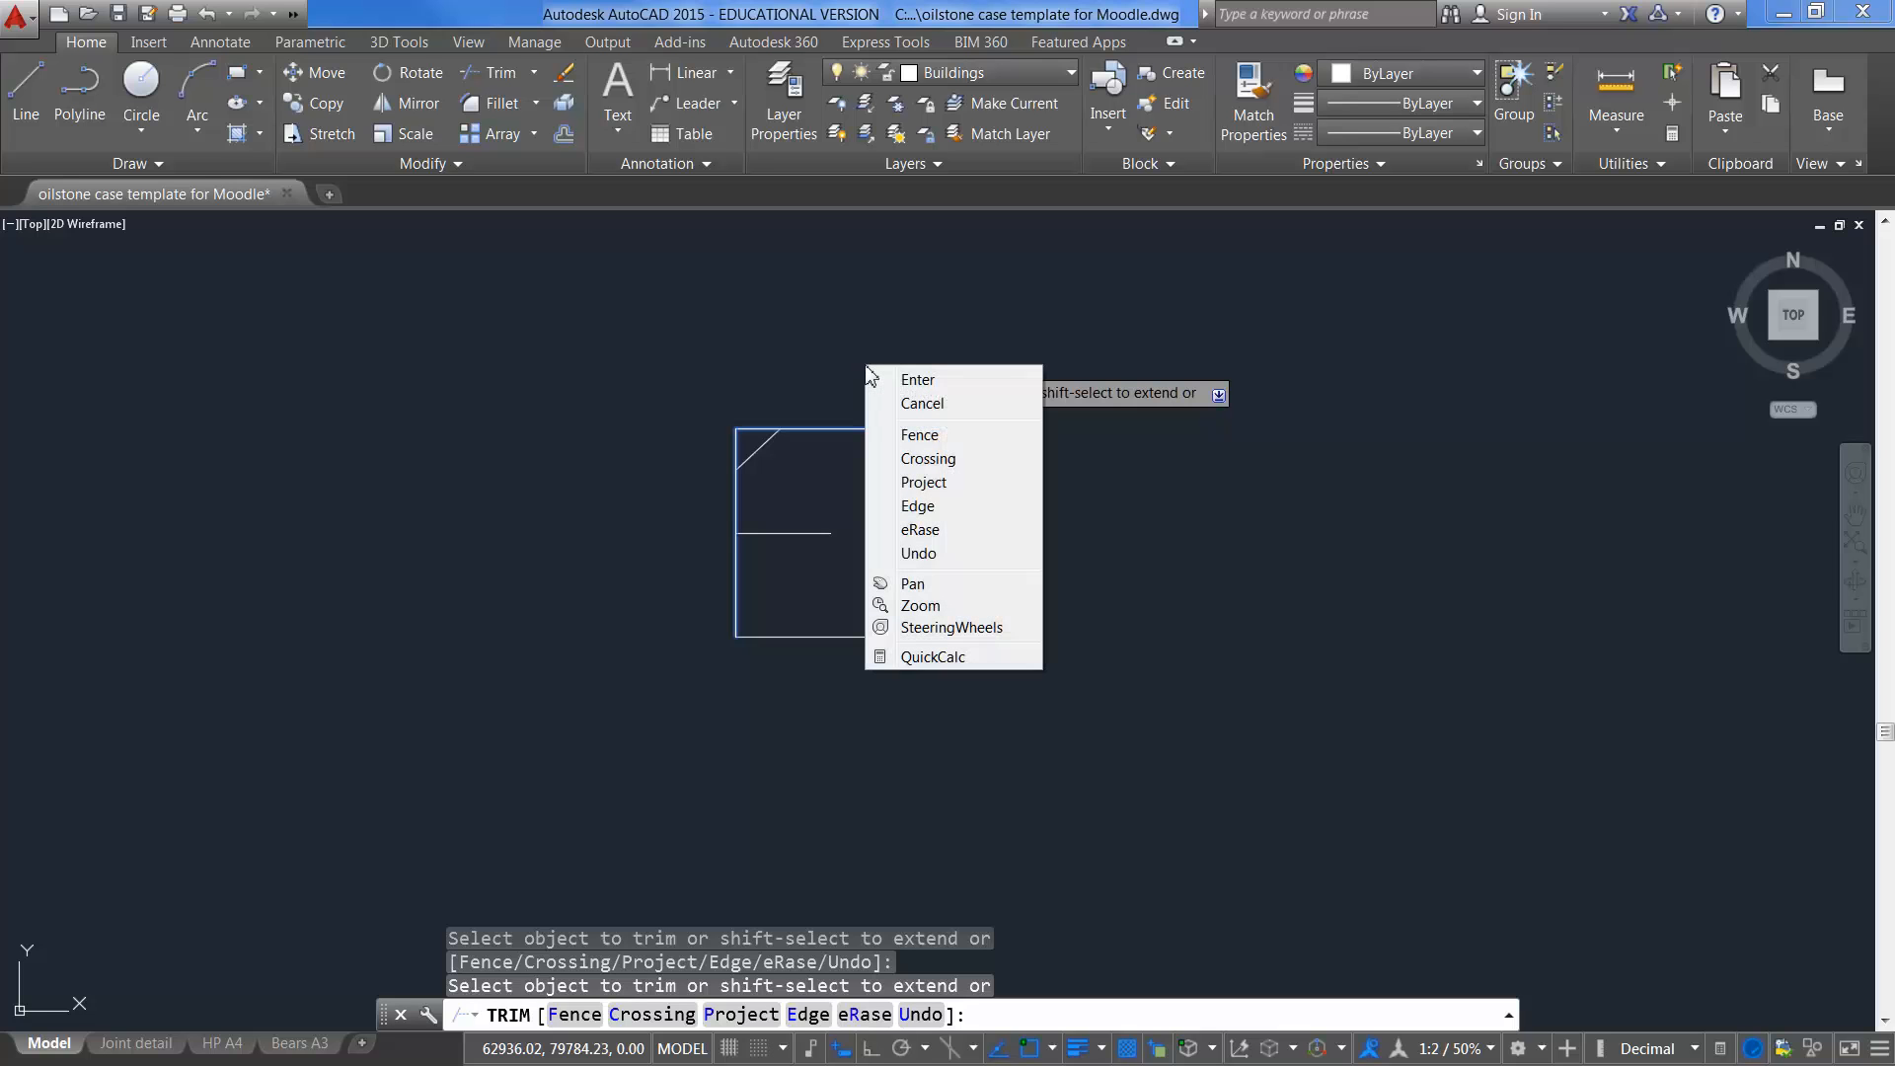
{"action": "left_click", "coordinate": [916, 379]}
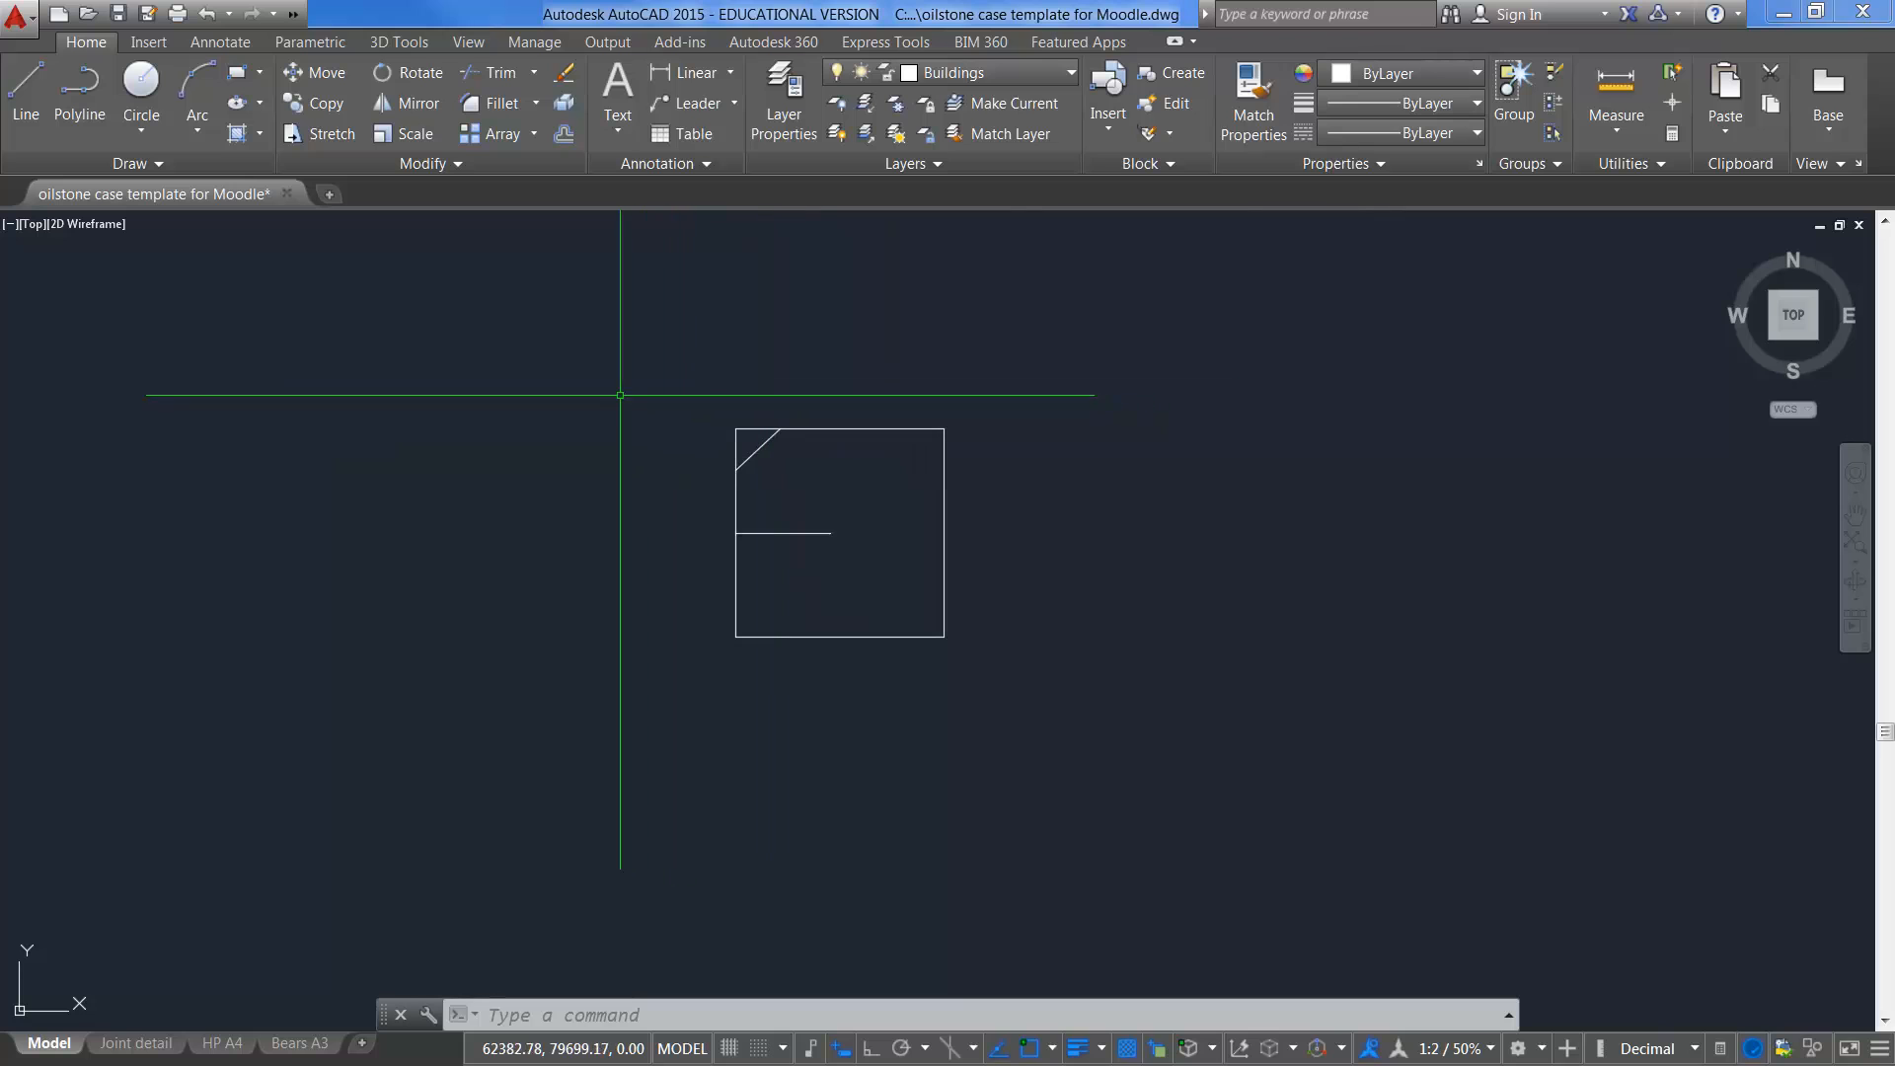
Step: Extend the short horizontal line inside the square to the square's right edge
{"action": "left_click", "coordinate": [534, 74]}
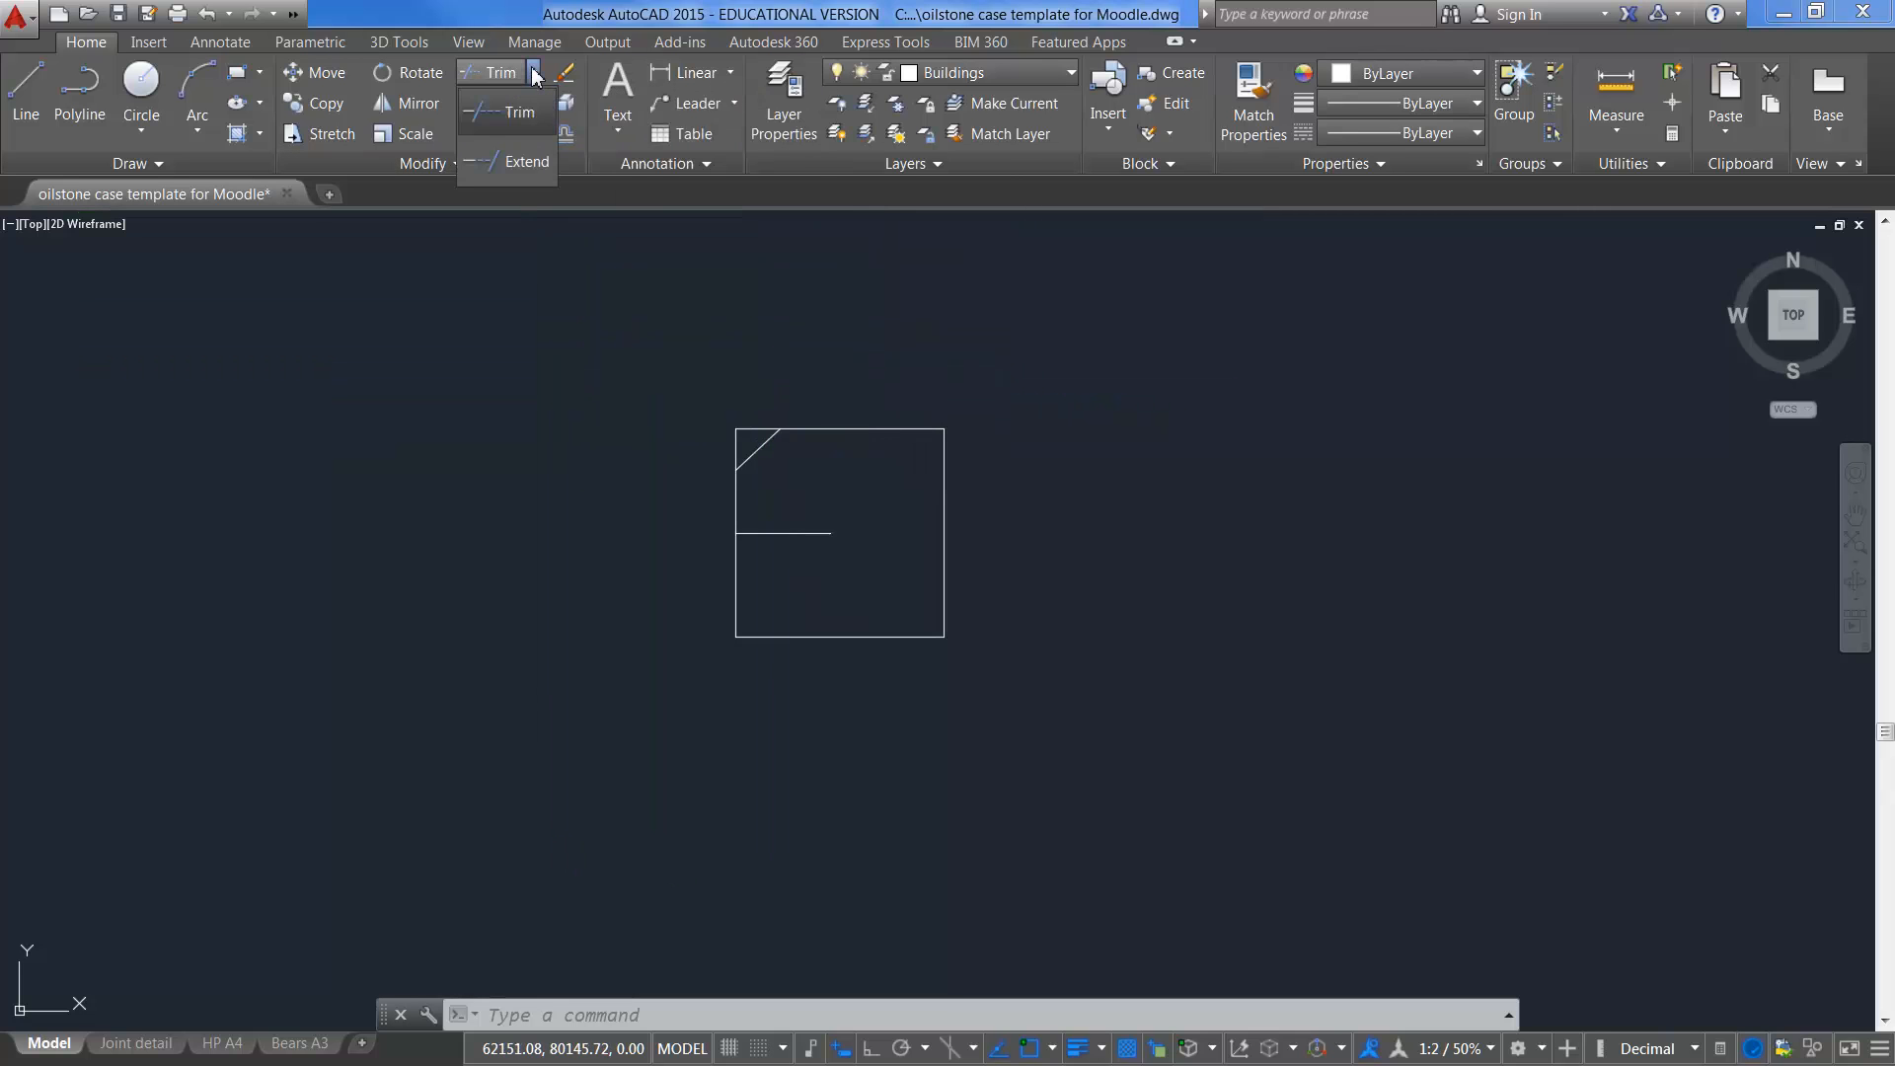
{"action": "left_click", "coordinate": [513, 161]}
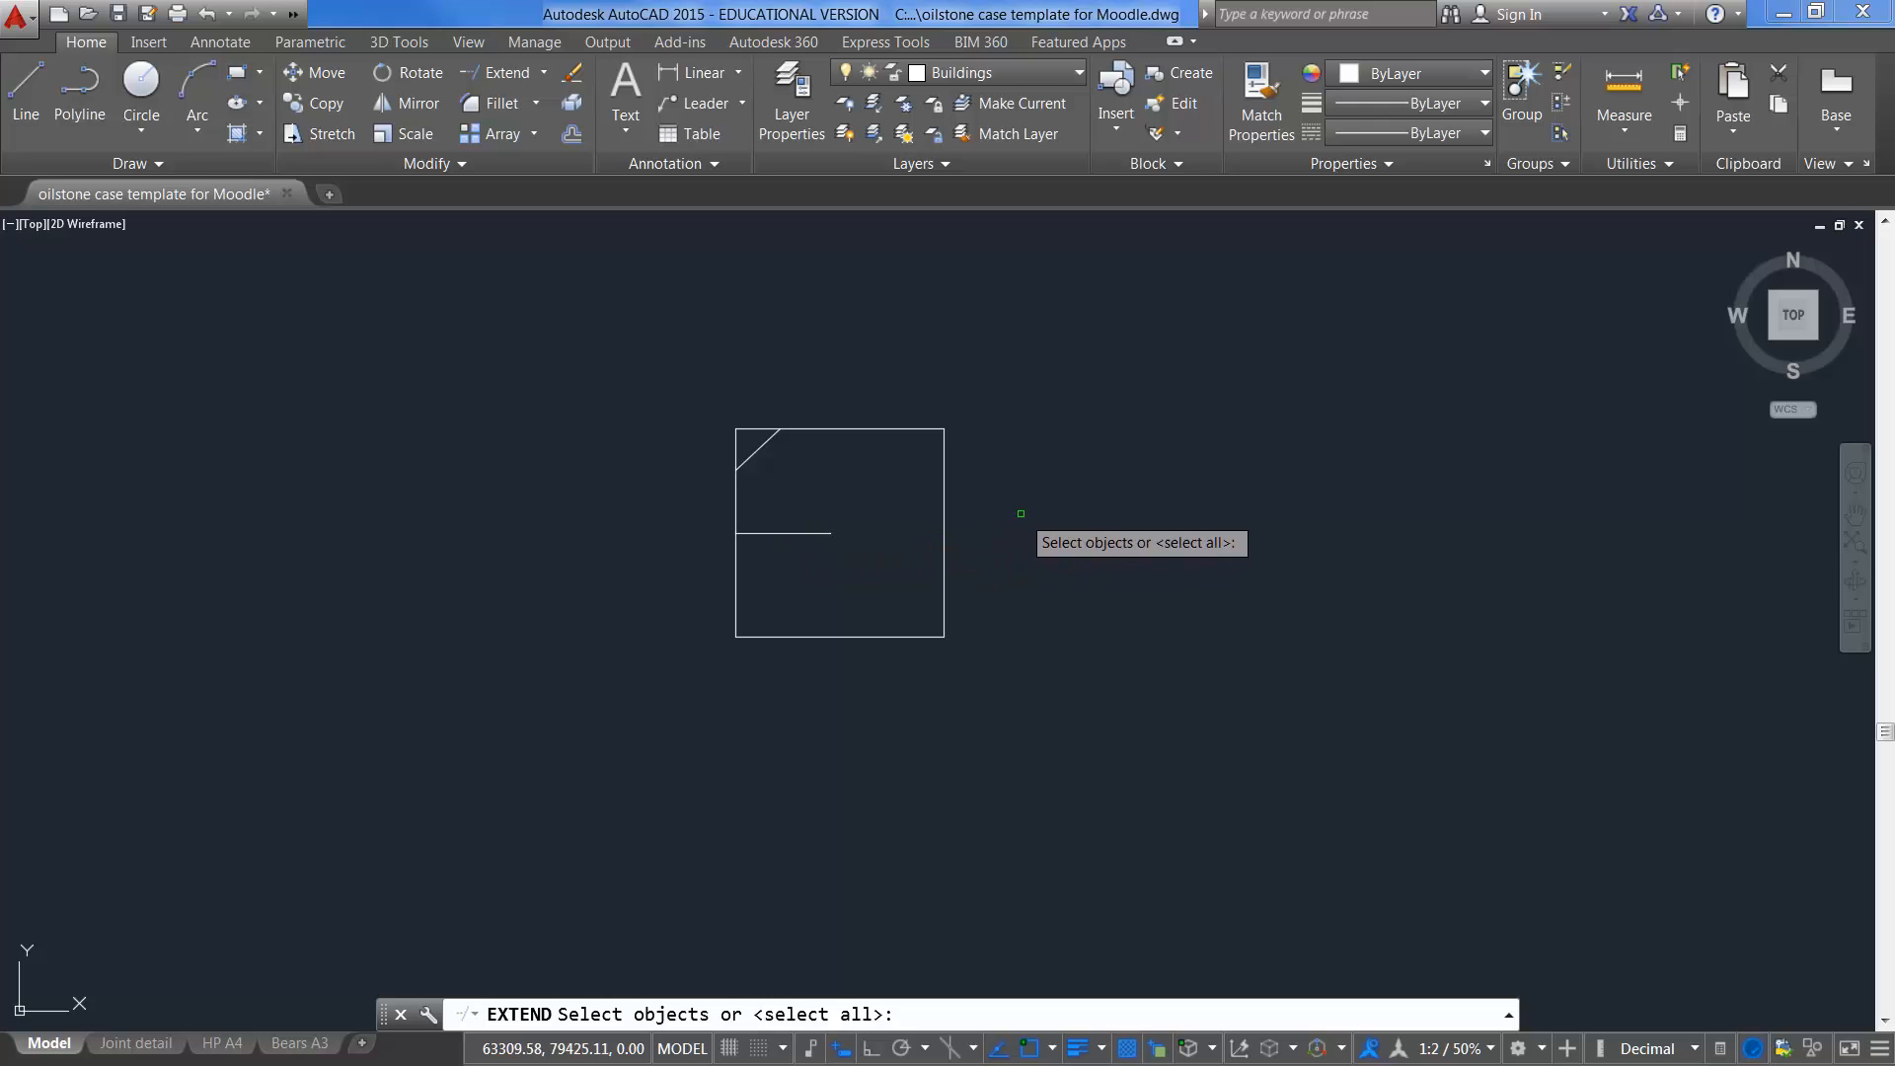
{"action": "left_click", "coordinate": [940, 500]}
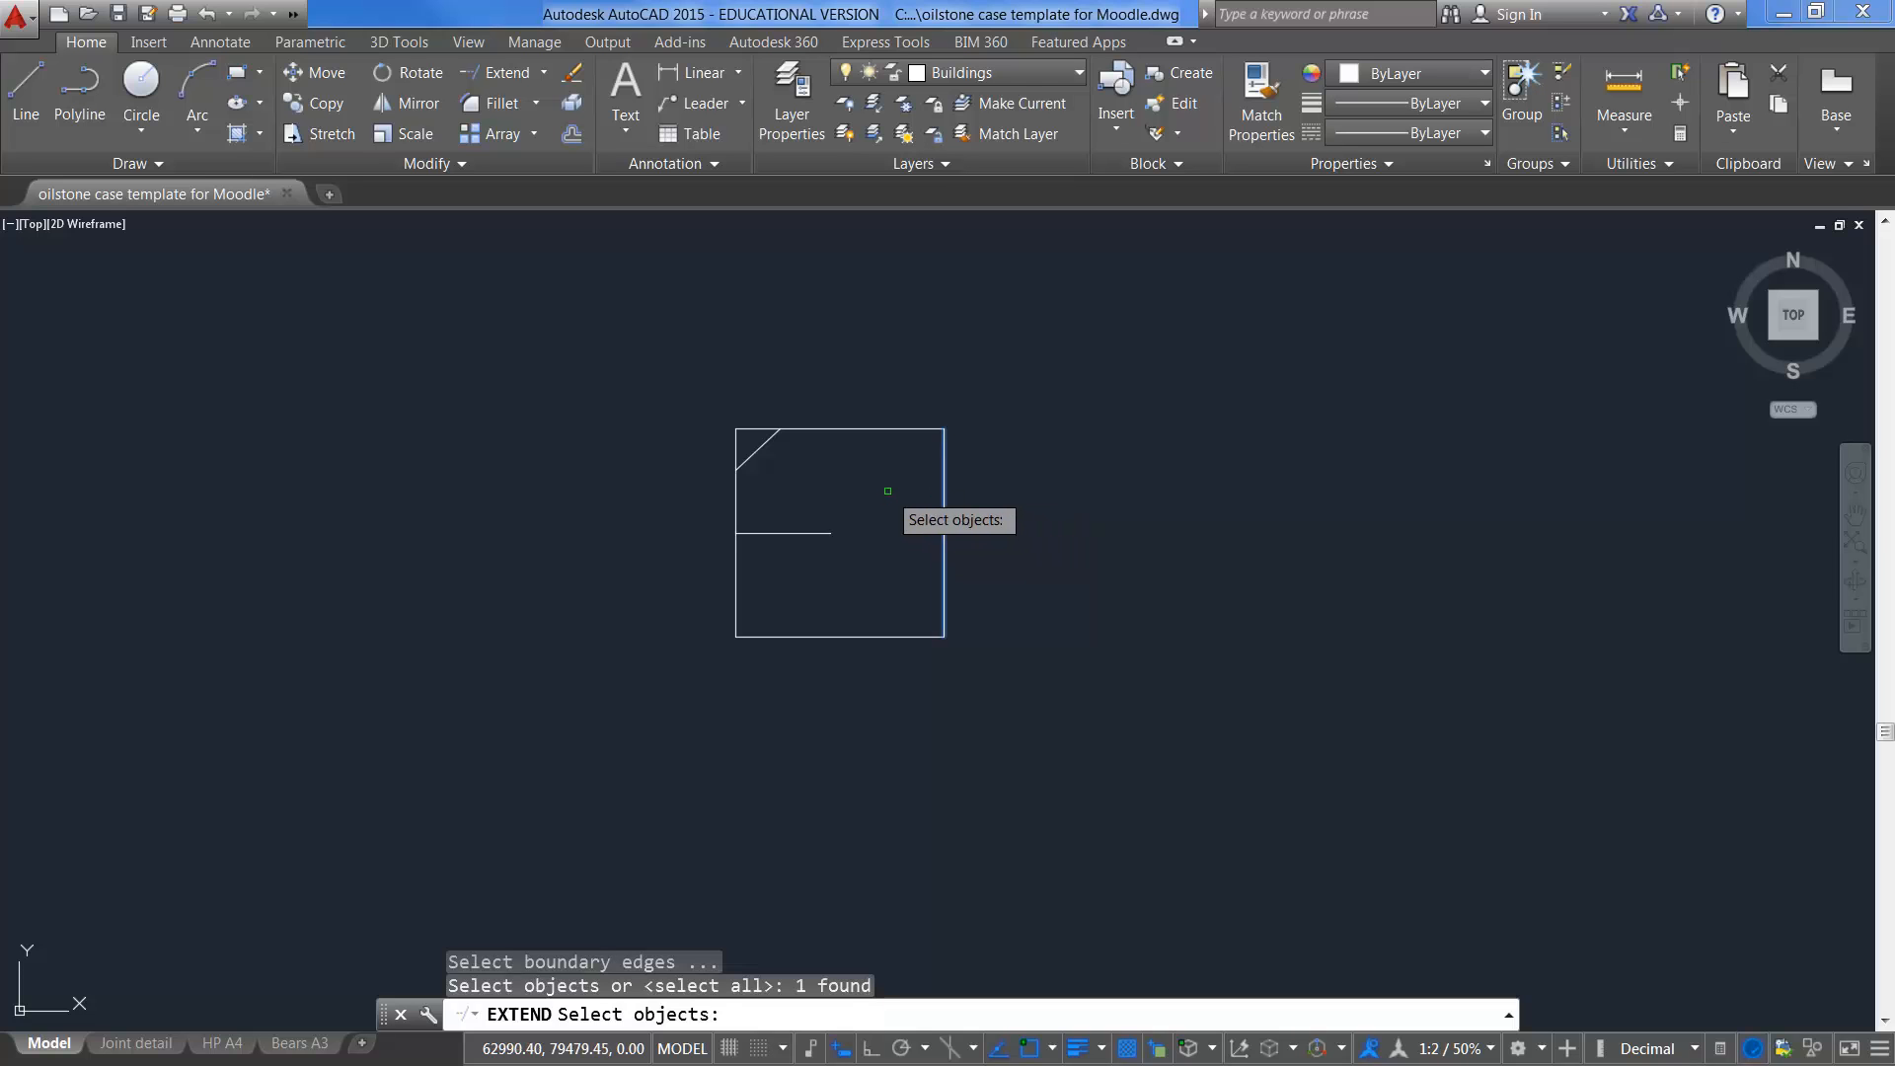
{"action": "key", "text": "Return"}
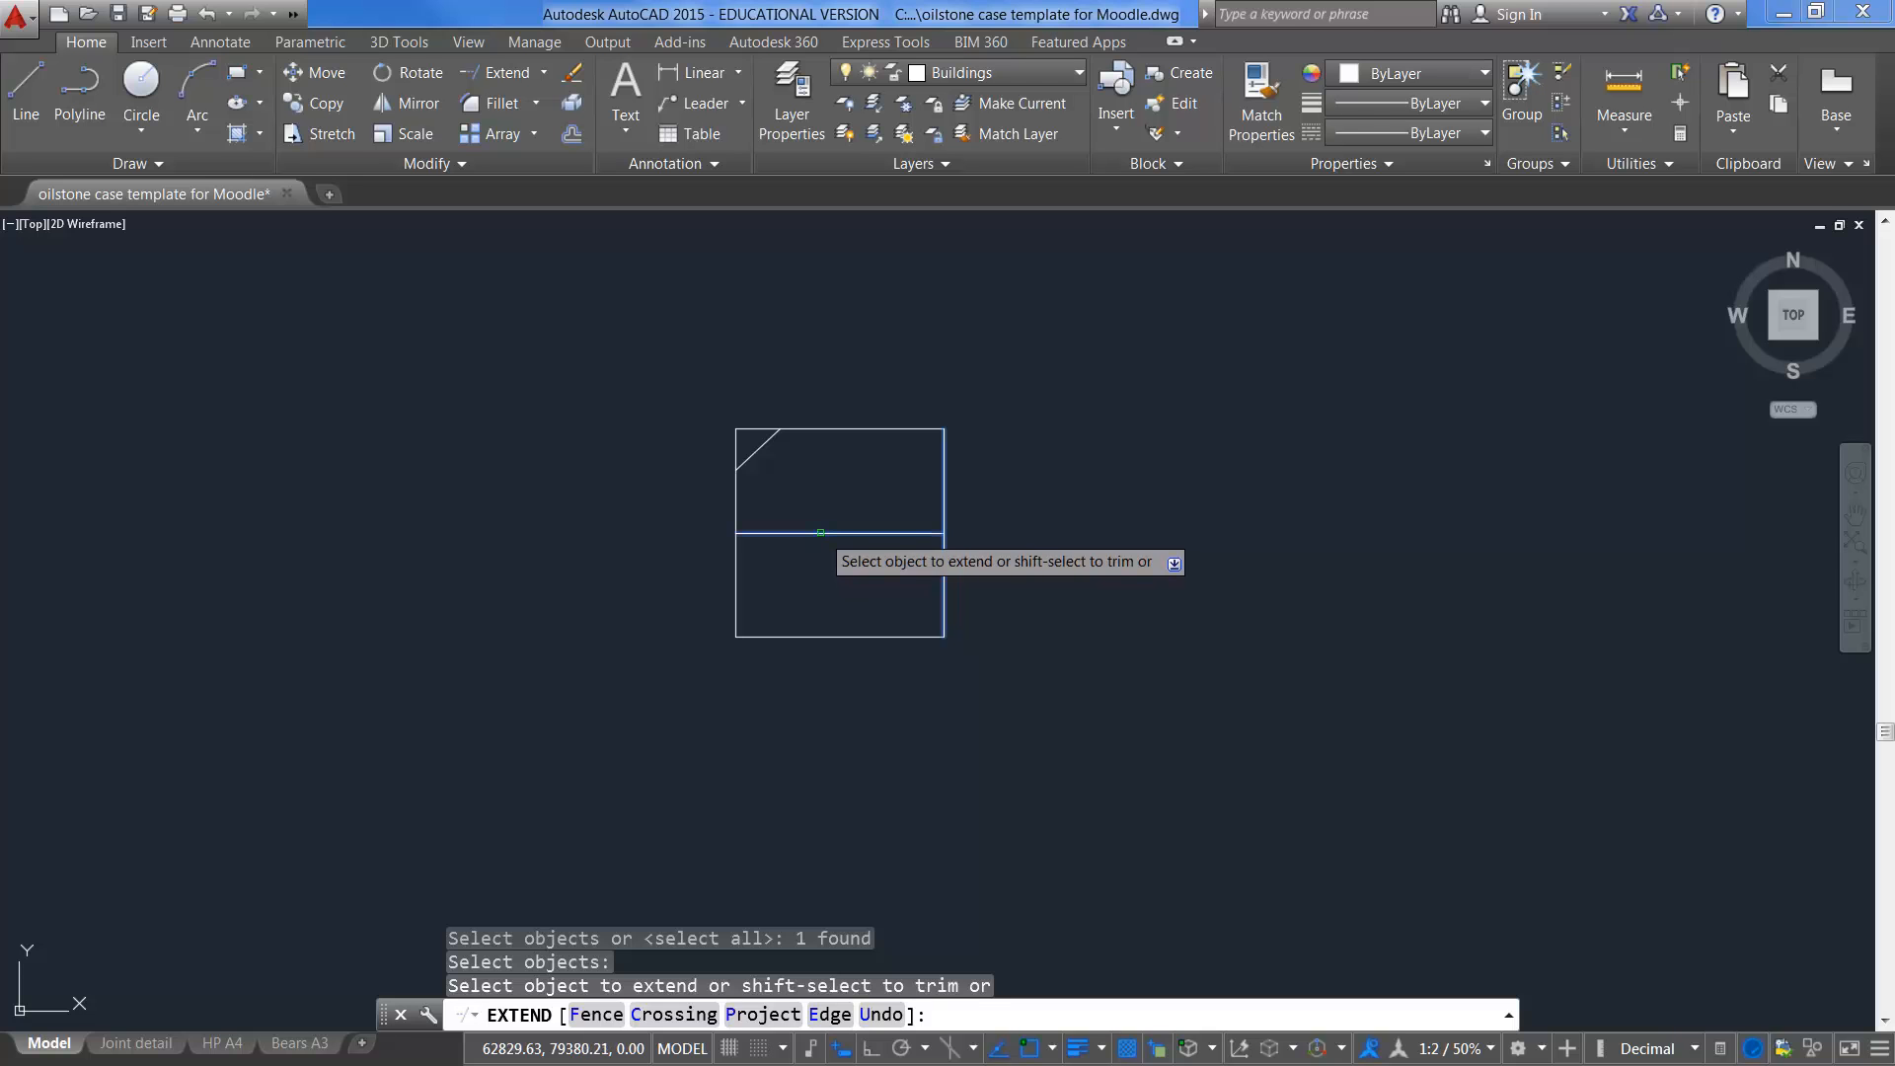
{"action": "left_click", "coordinate": [820, 534]}
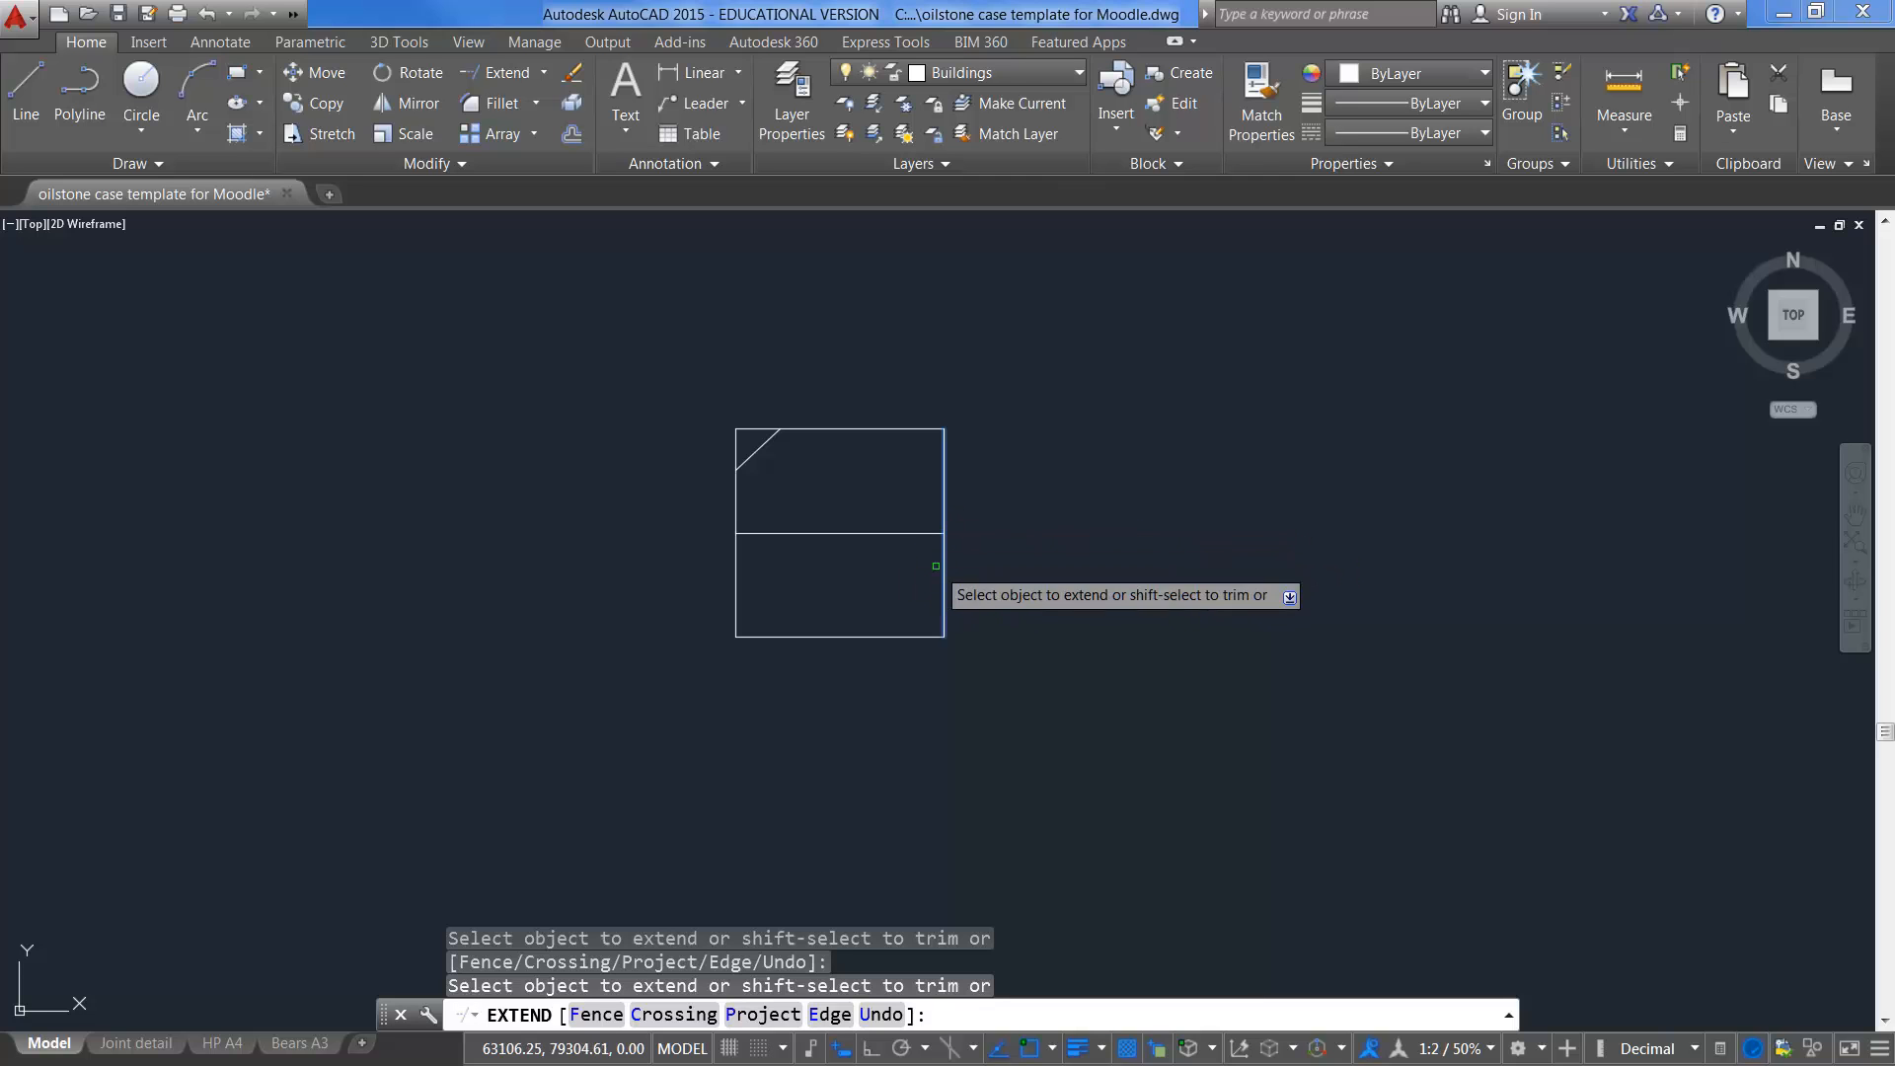
{"action": "right_click", "coordinate": [1090, 529]}
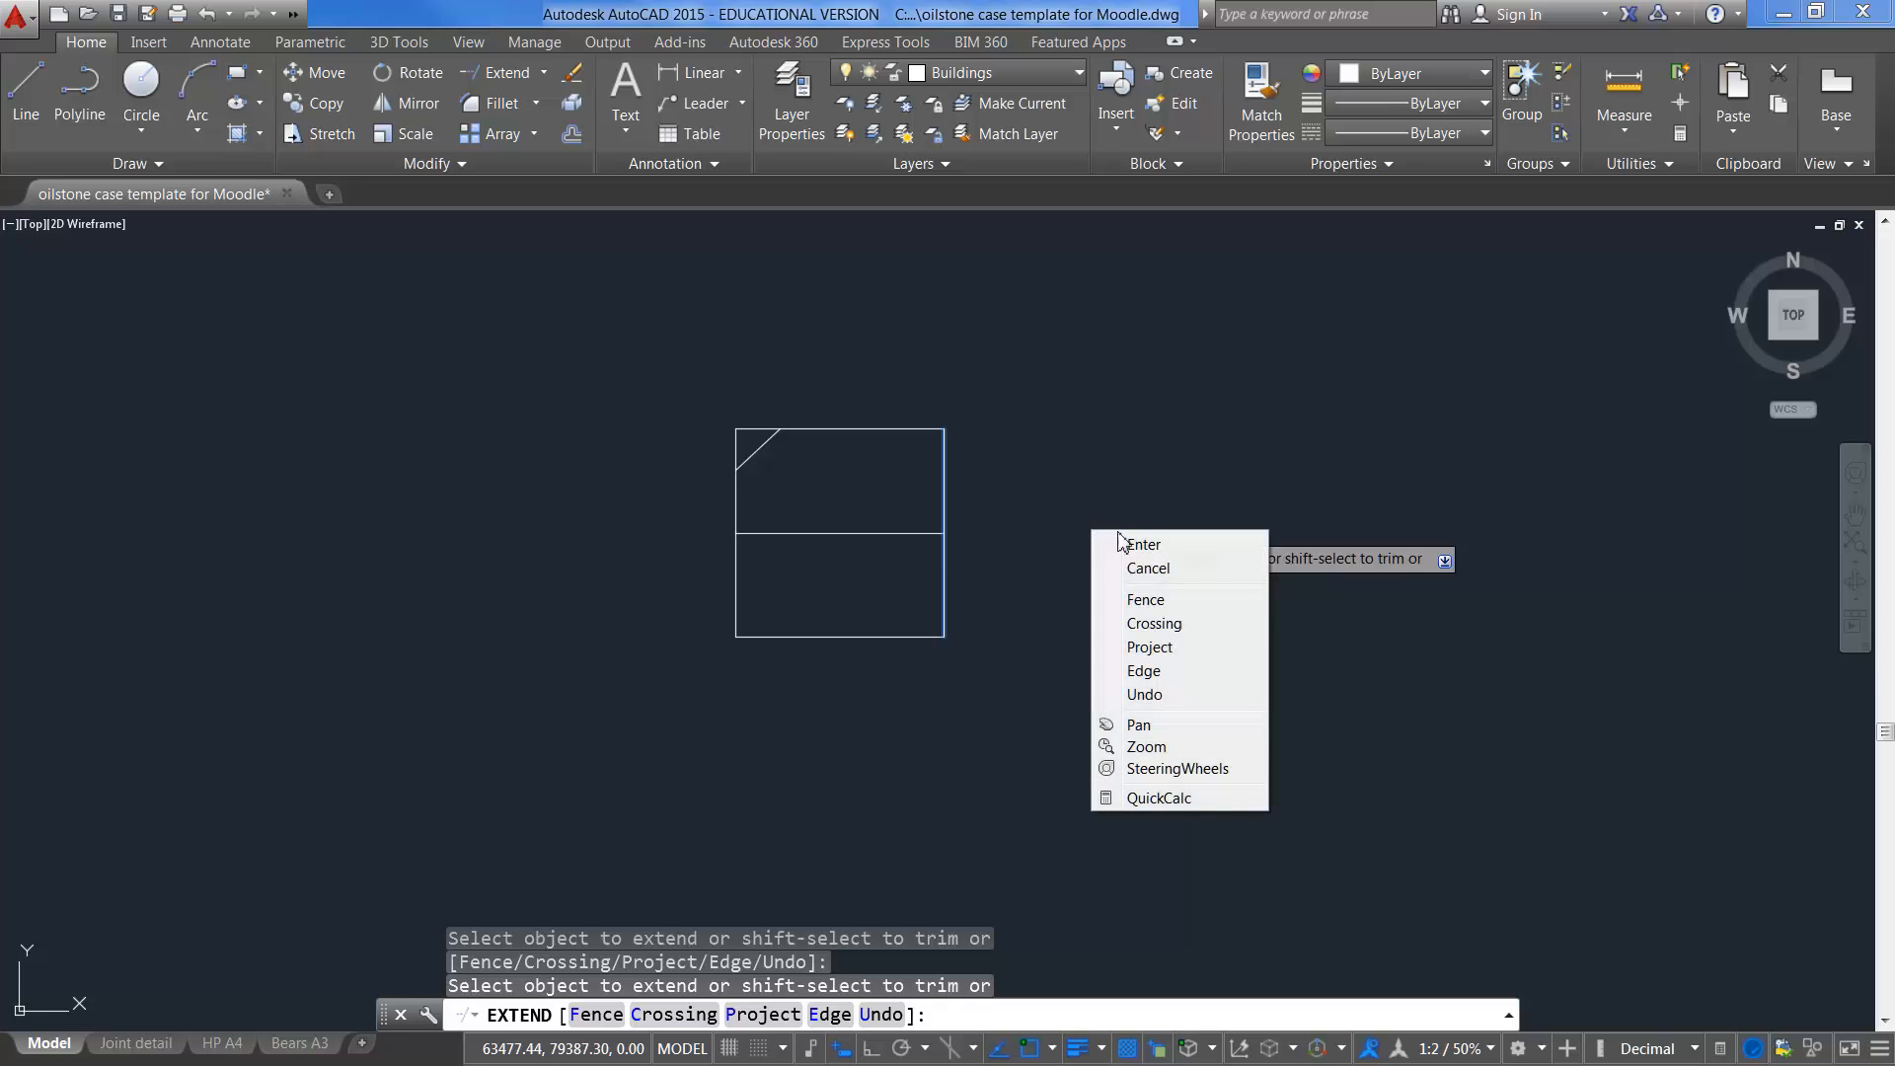
{"action": "left_click", "coordinate": [1126, 543]}
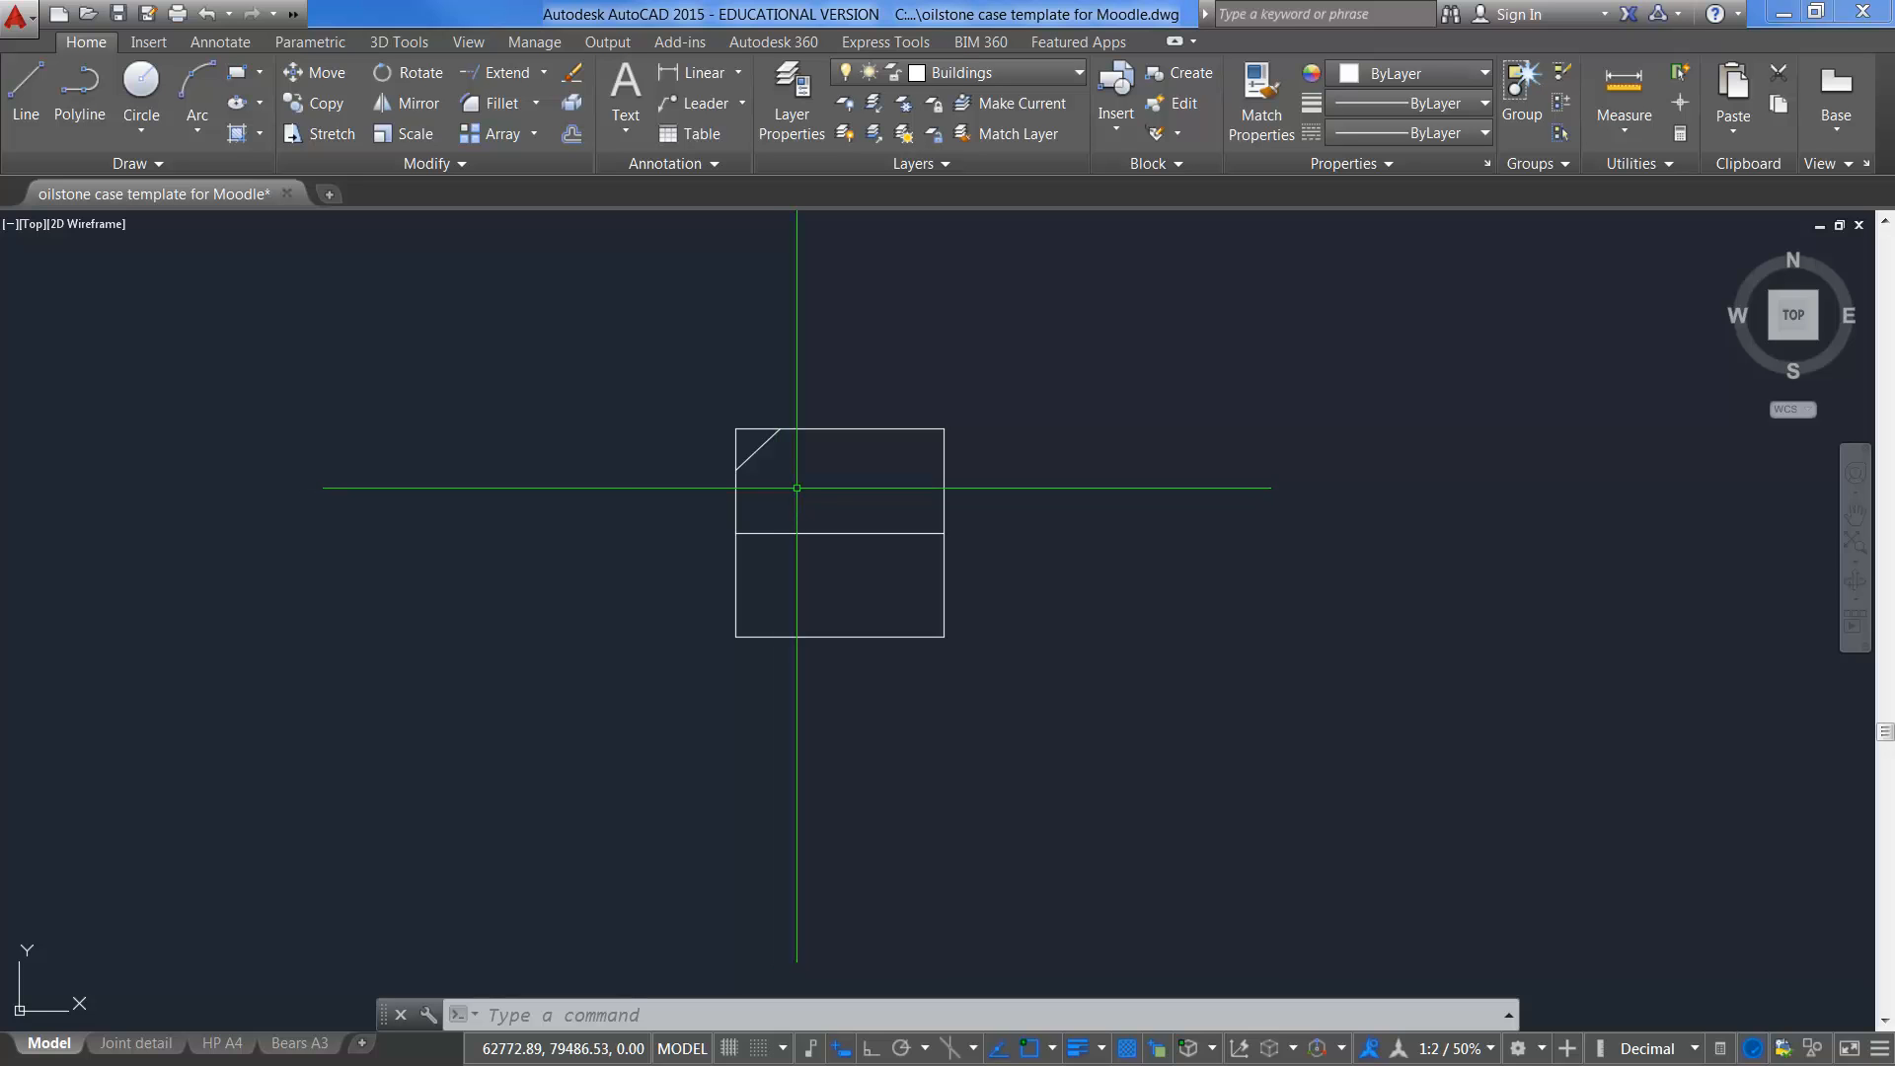
Step: Draw a circle of radius 100 centred on the midpoint of the horizontal line inside the square
{"action": "left_click", "coordinate": [143, 84]}
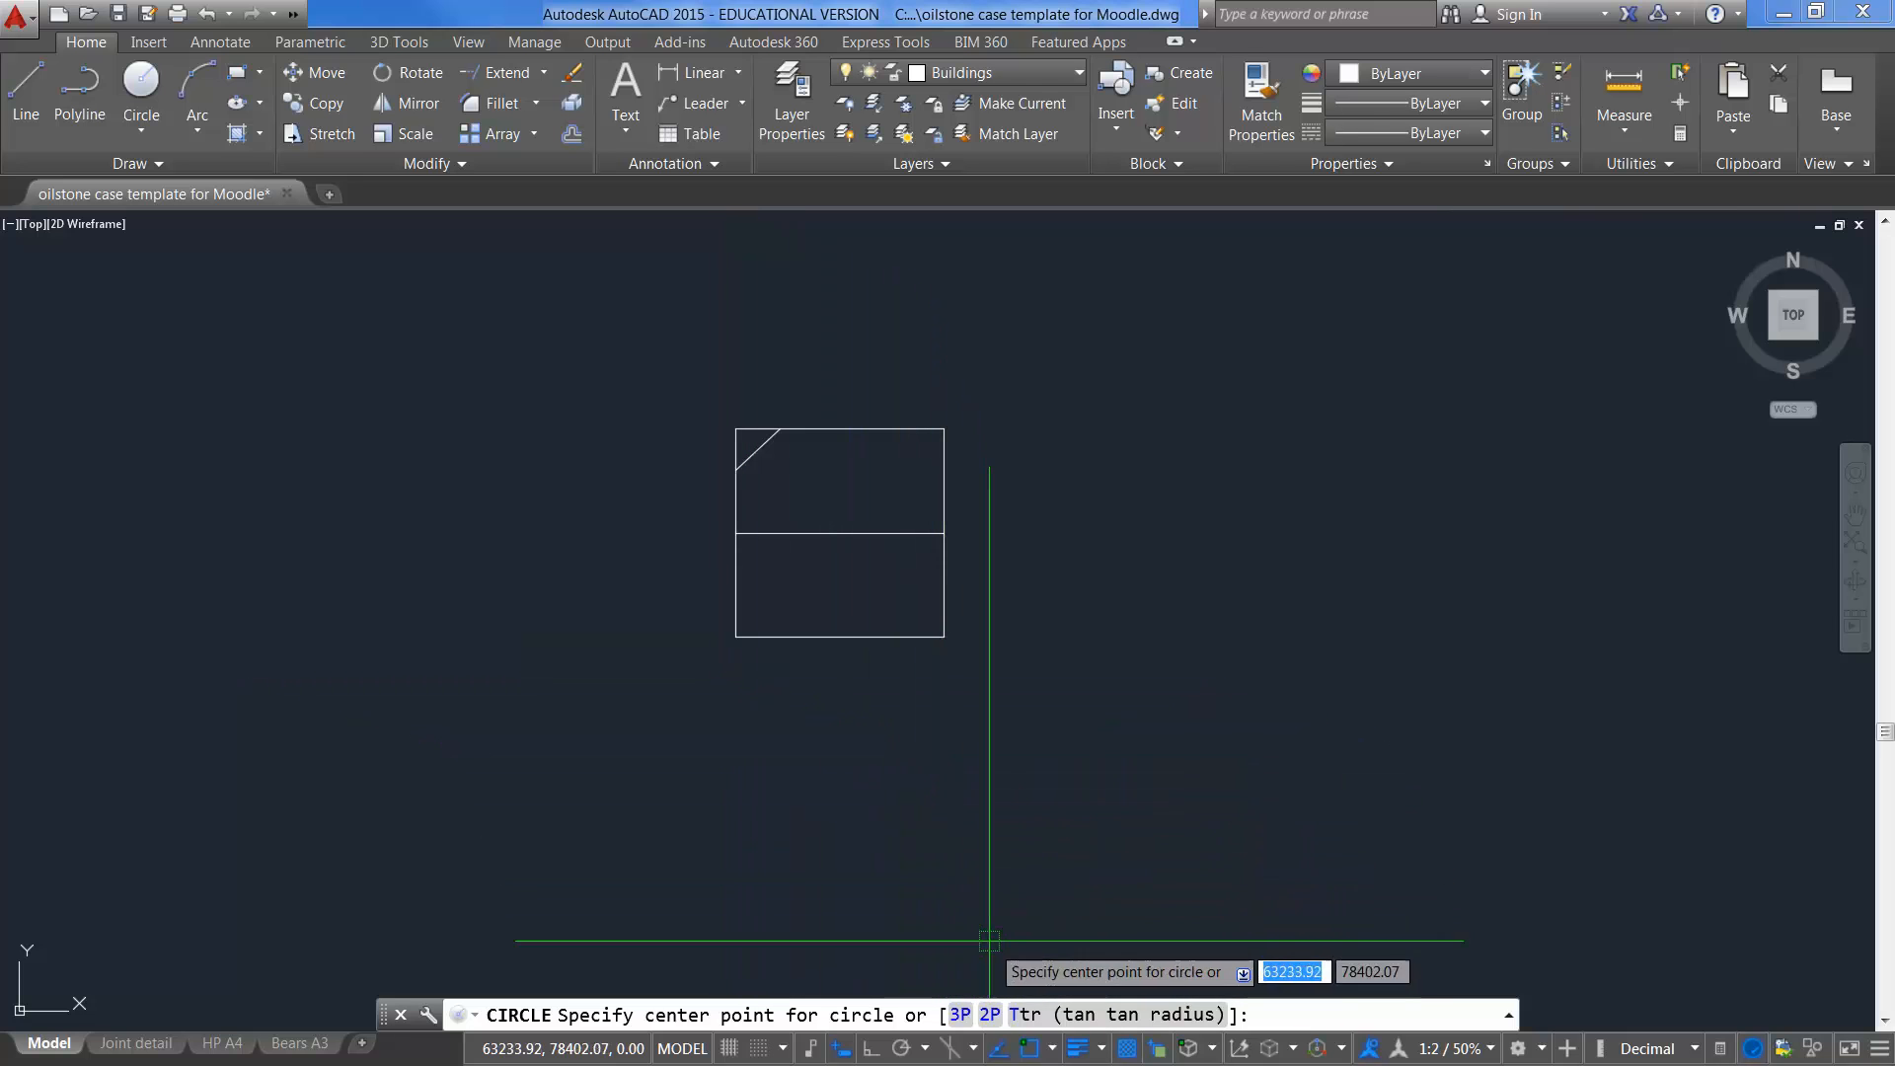
{"action": "left_click", "coordinate": [1054, 1050]}
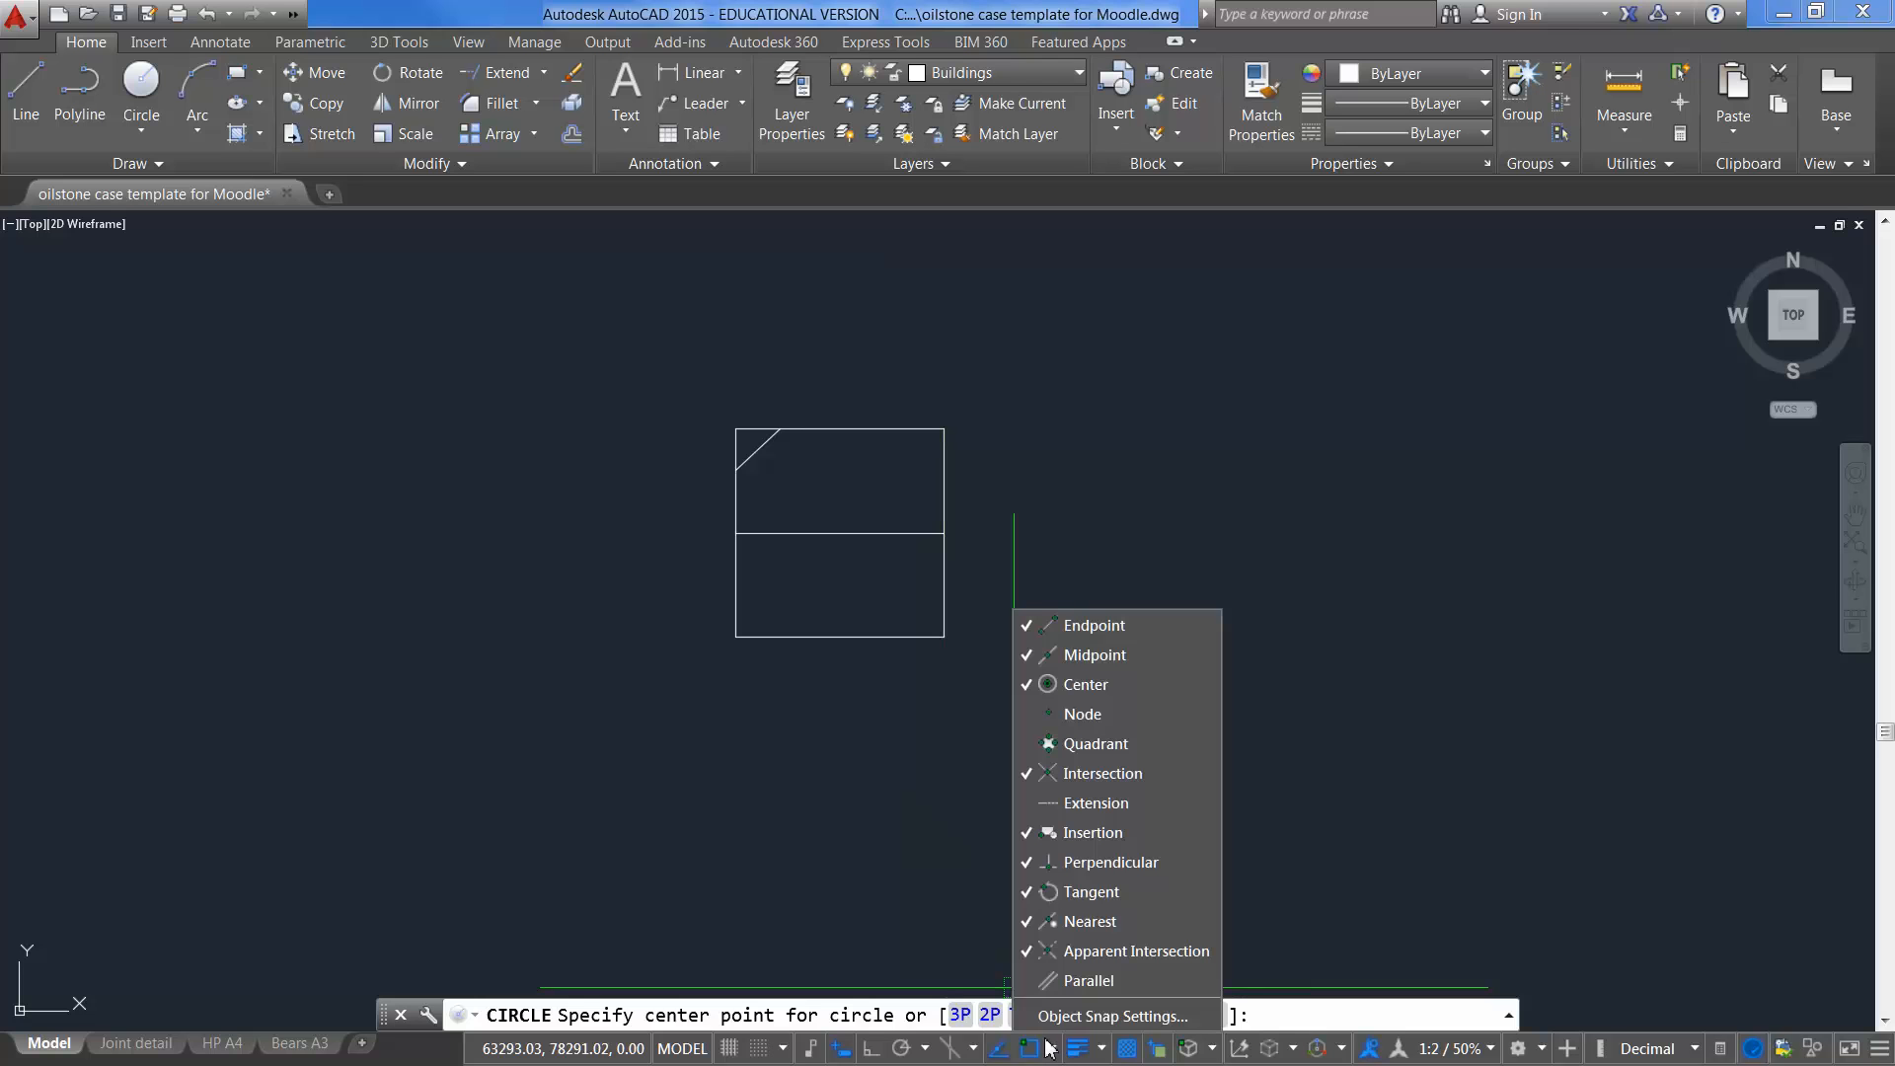
{"action": "left_click", "coordinate": [918, 827]}
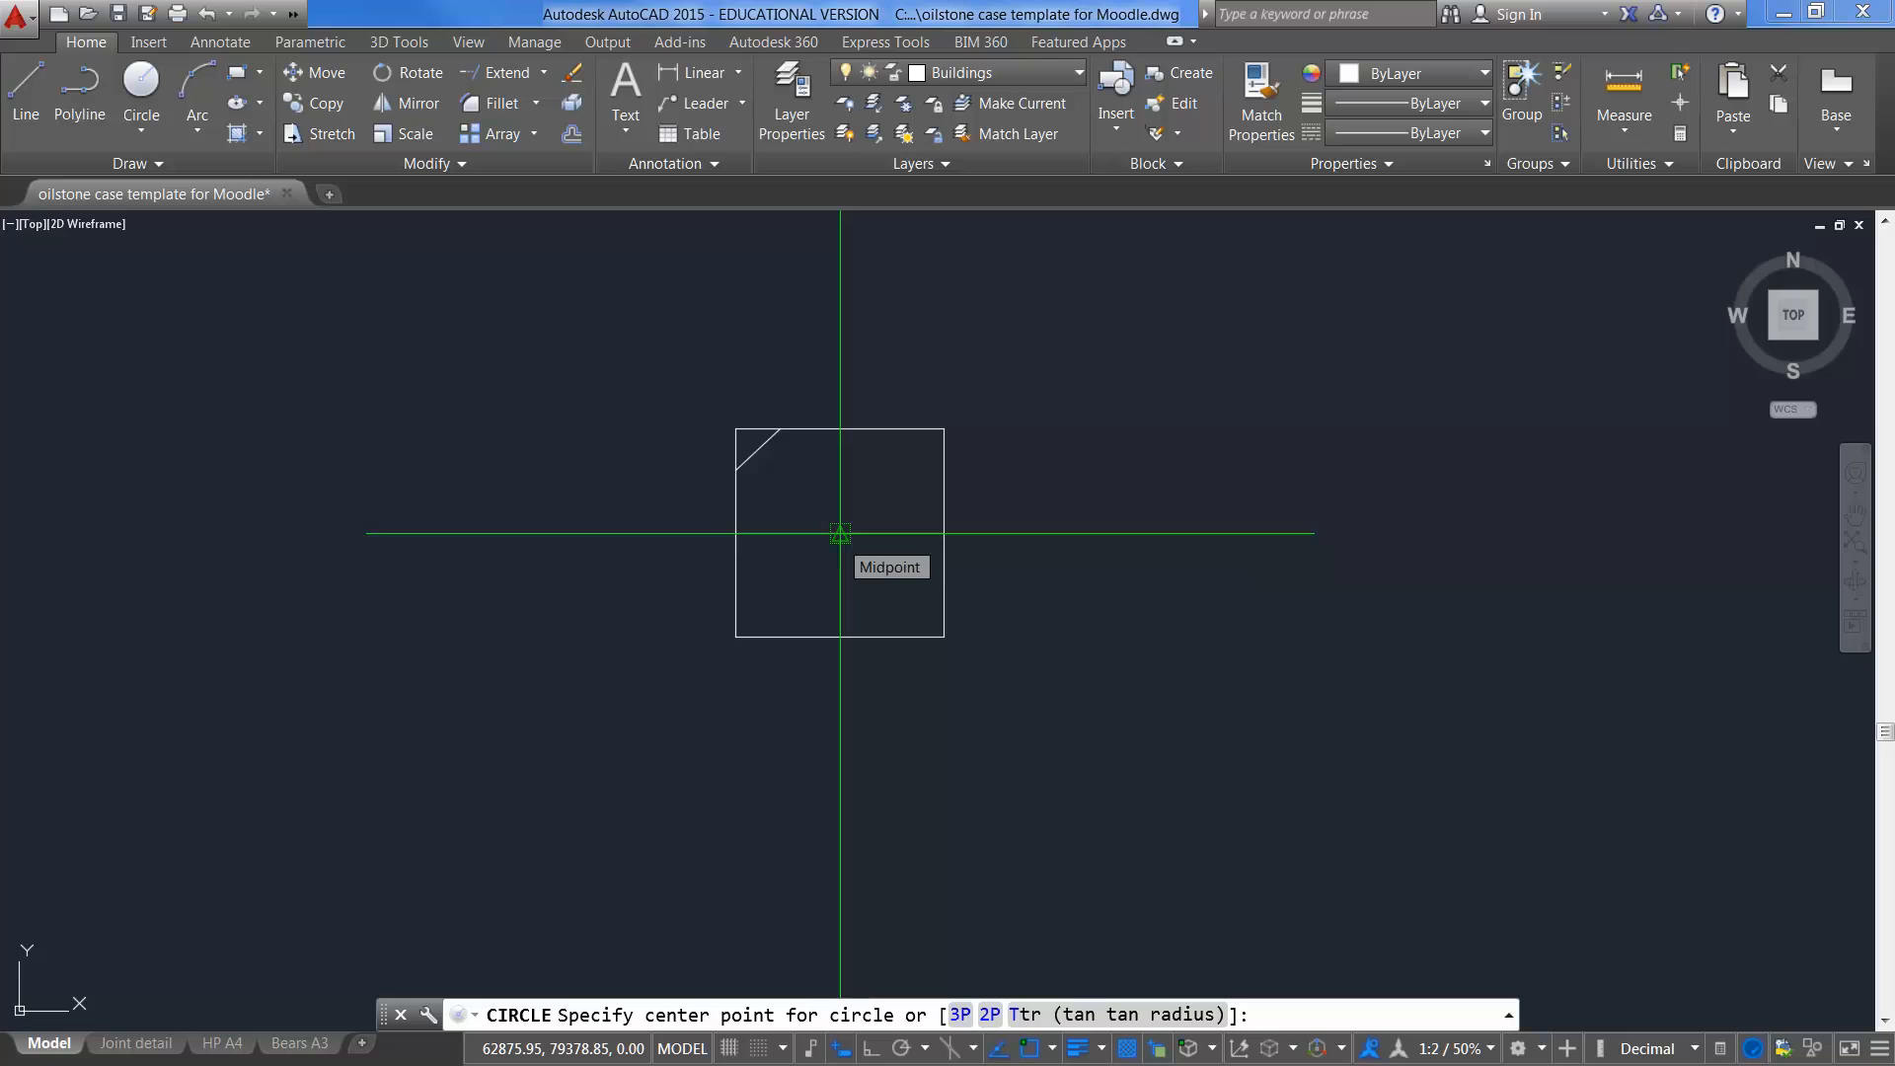
{"action": "left_click", "coordinate": [840, 533]}
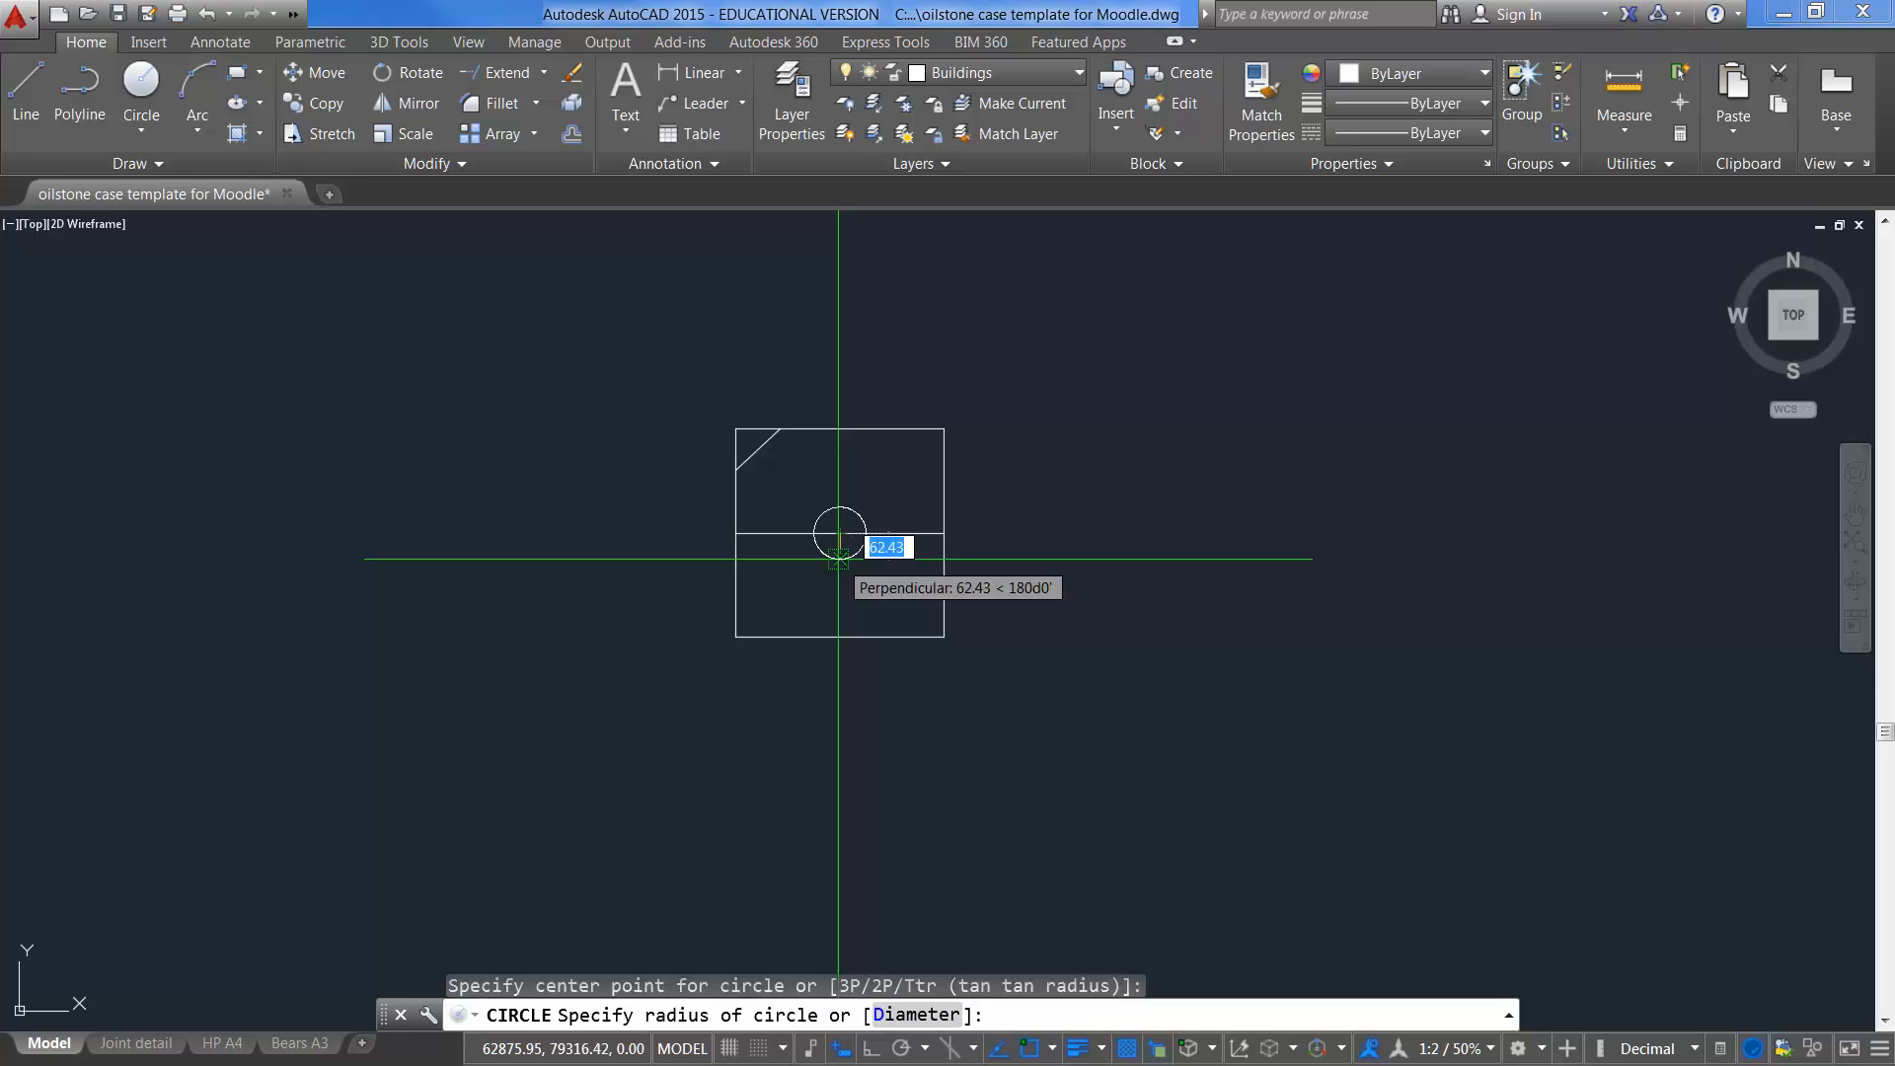
{"action": "type", "text": "100"}
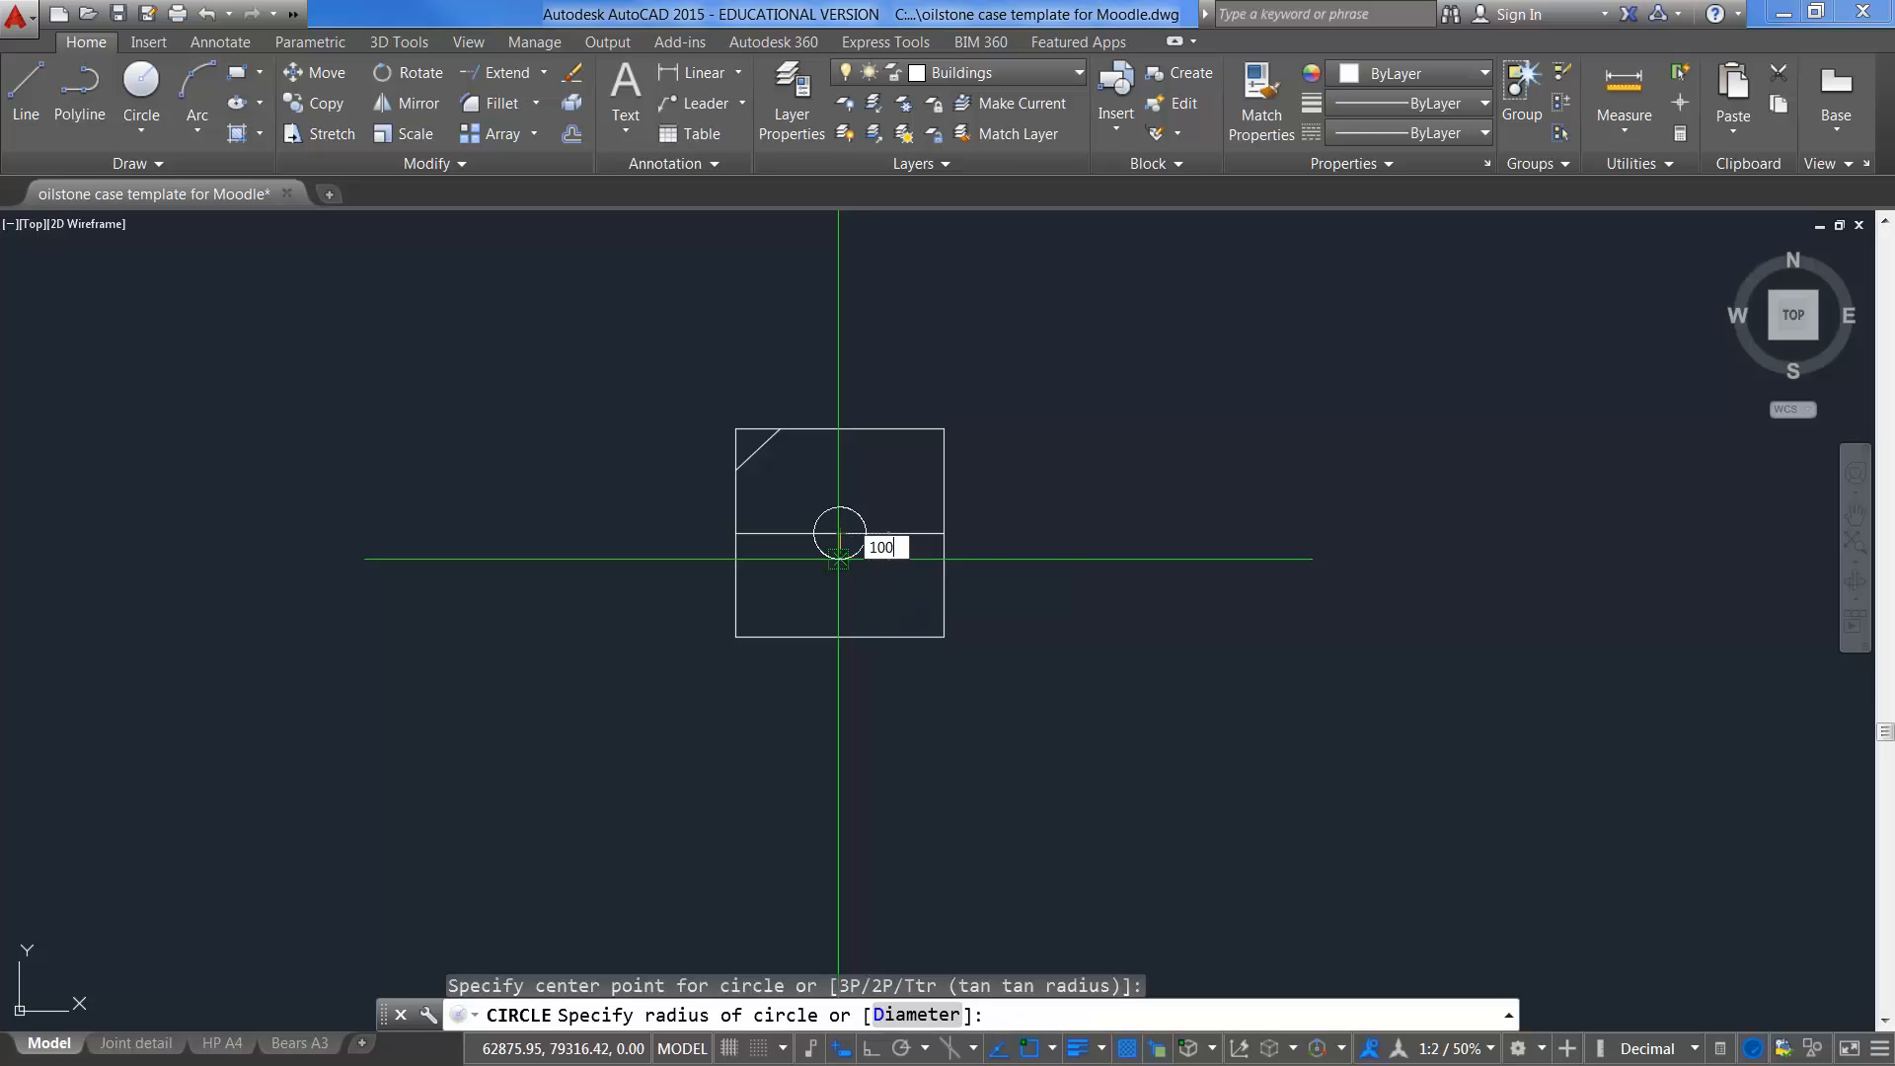
{"action": "key", "text": "Return"}
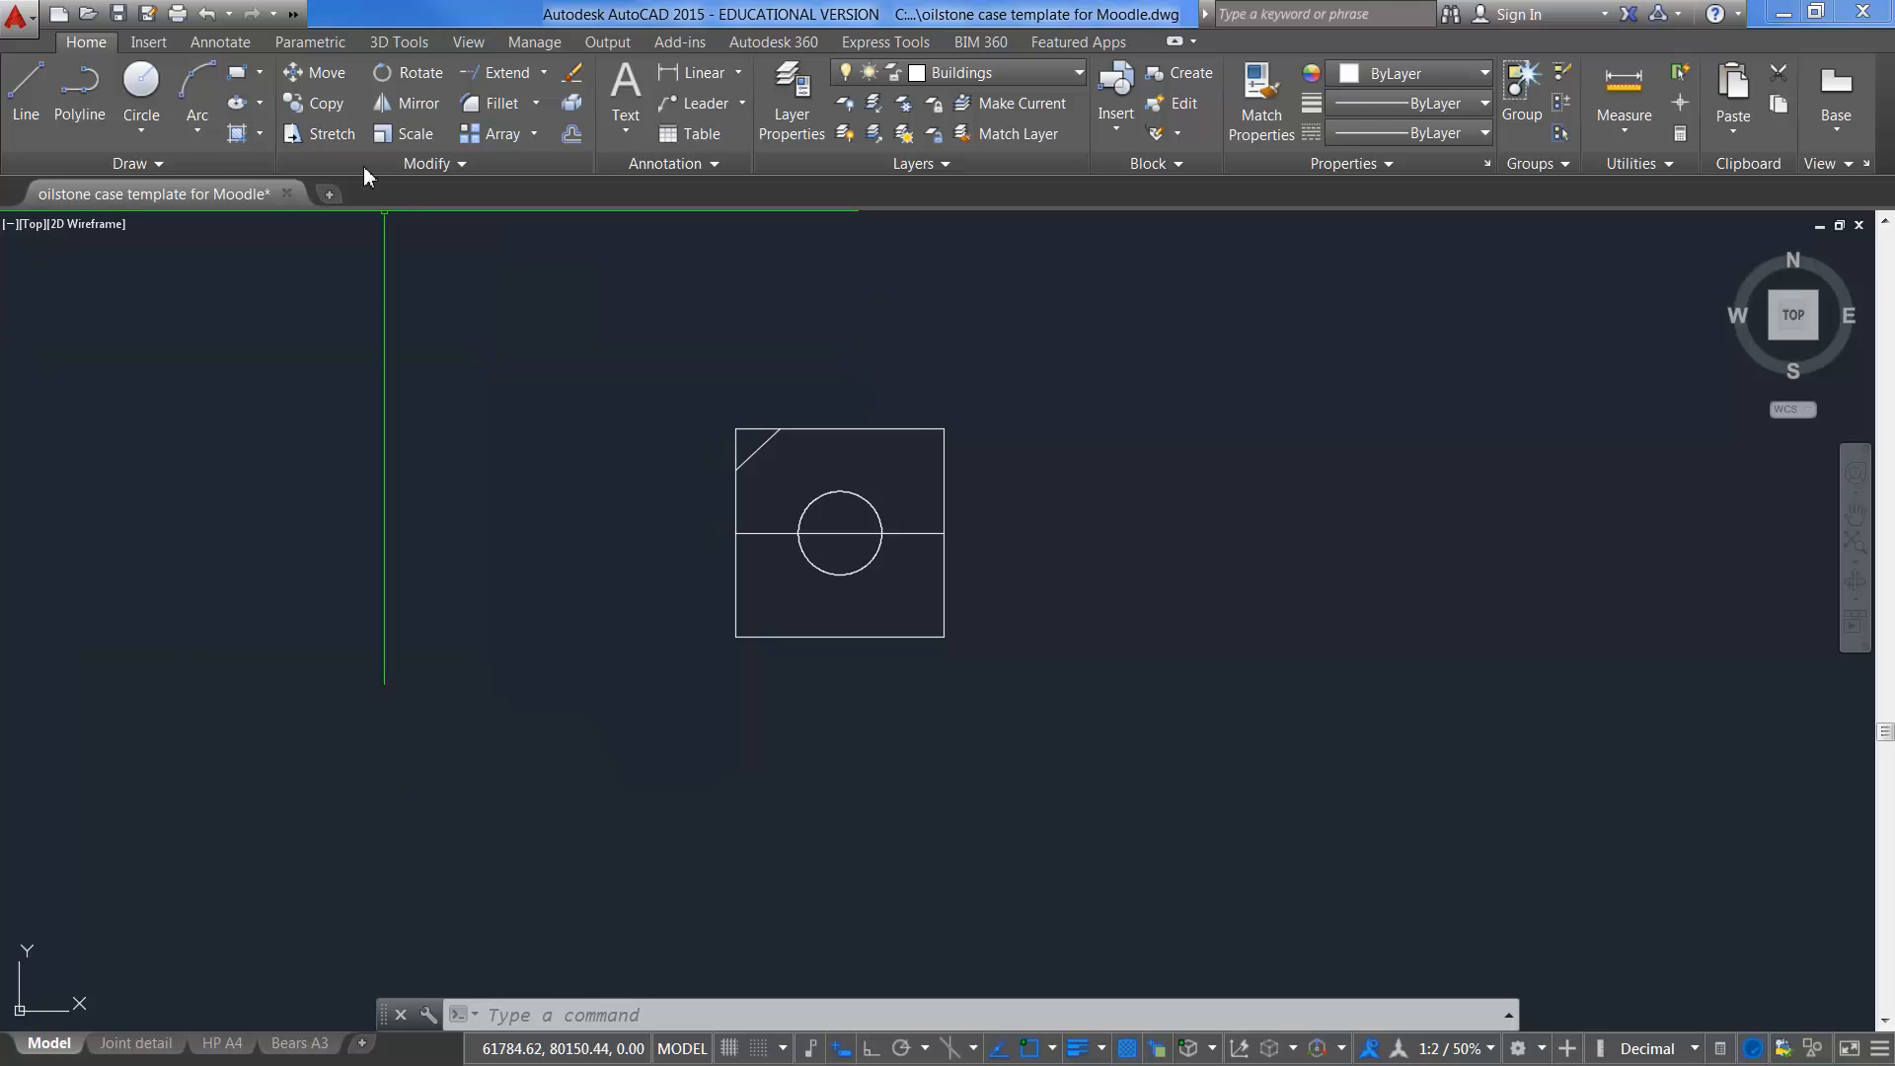
Step: Move the circle by its centre point to the square's lower-left corner
{"action": "left_click", "coordinate": [330, 74]}
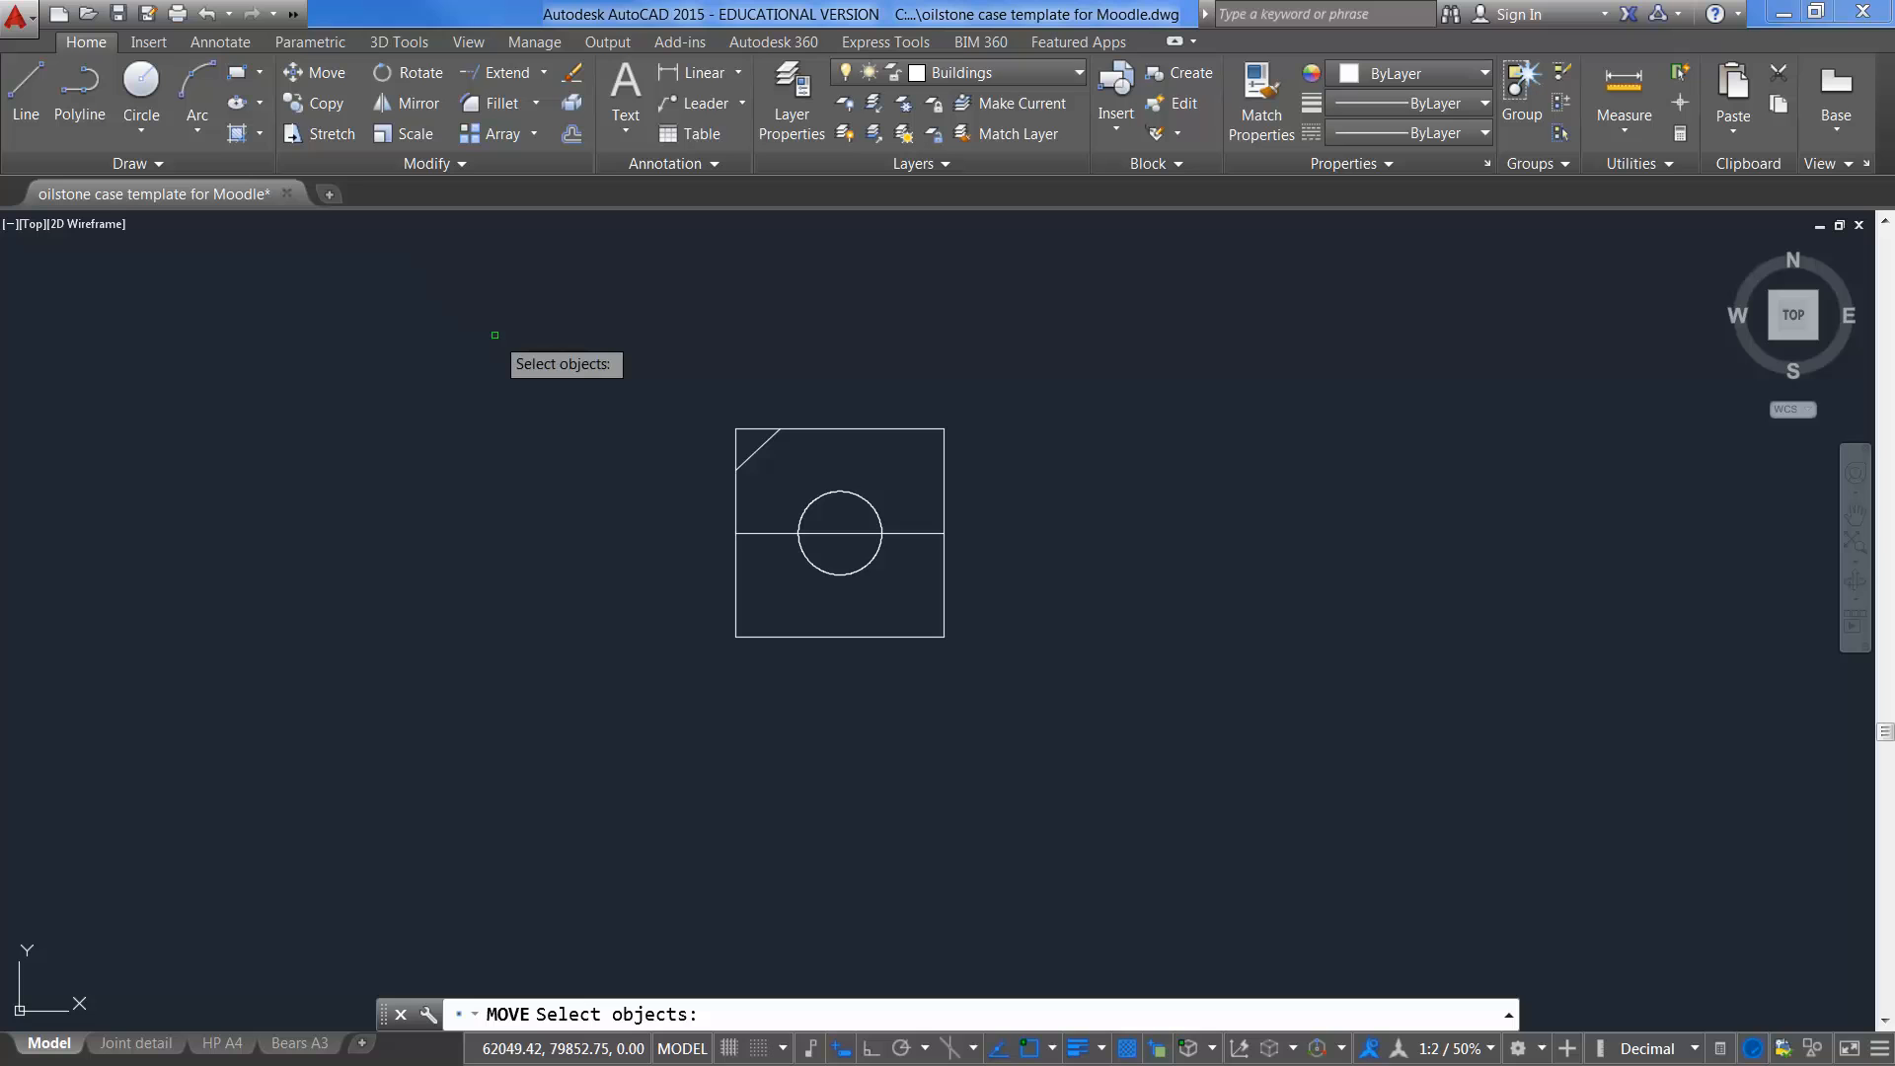
{"action": "left_click", "coordinate": [858, 497]}
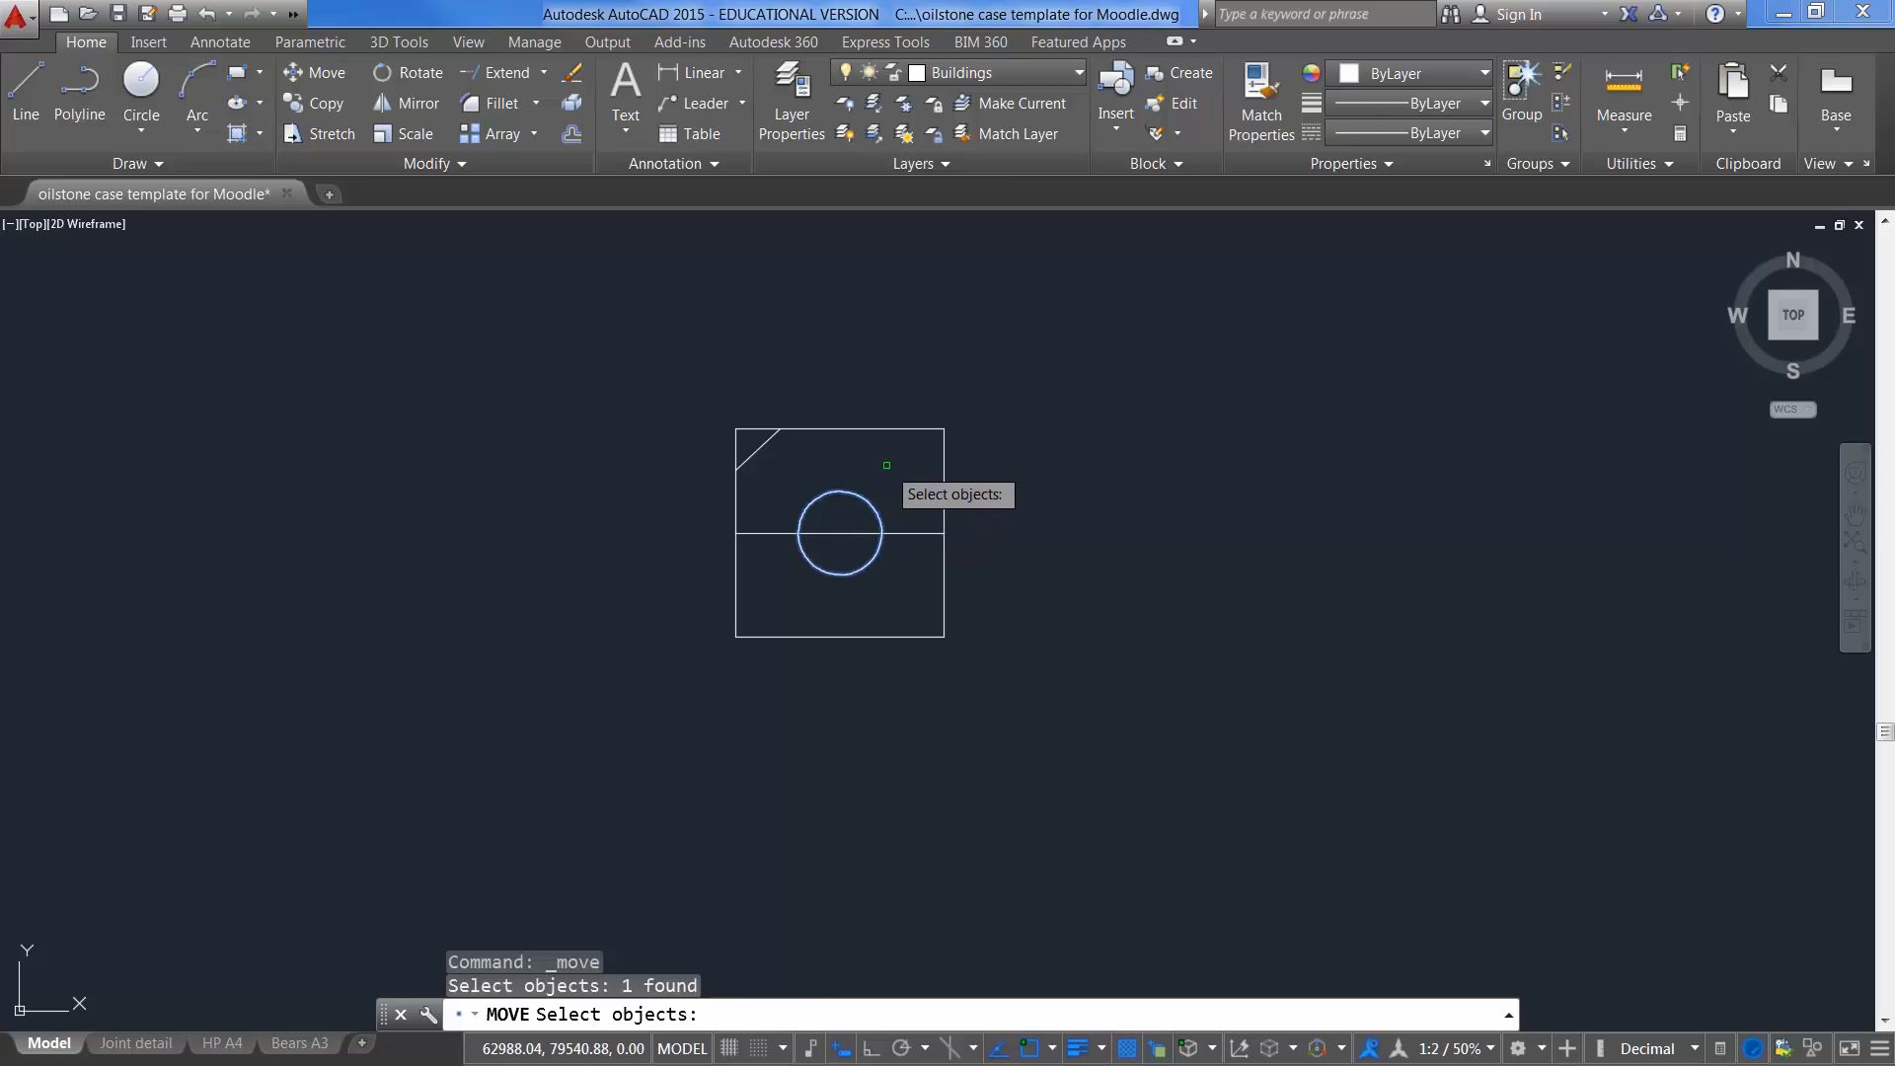
{"action": "key", "text": "Return"}
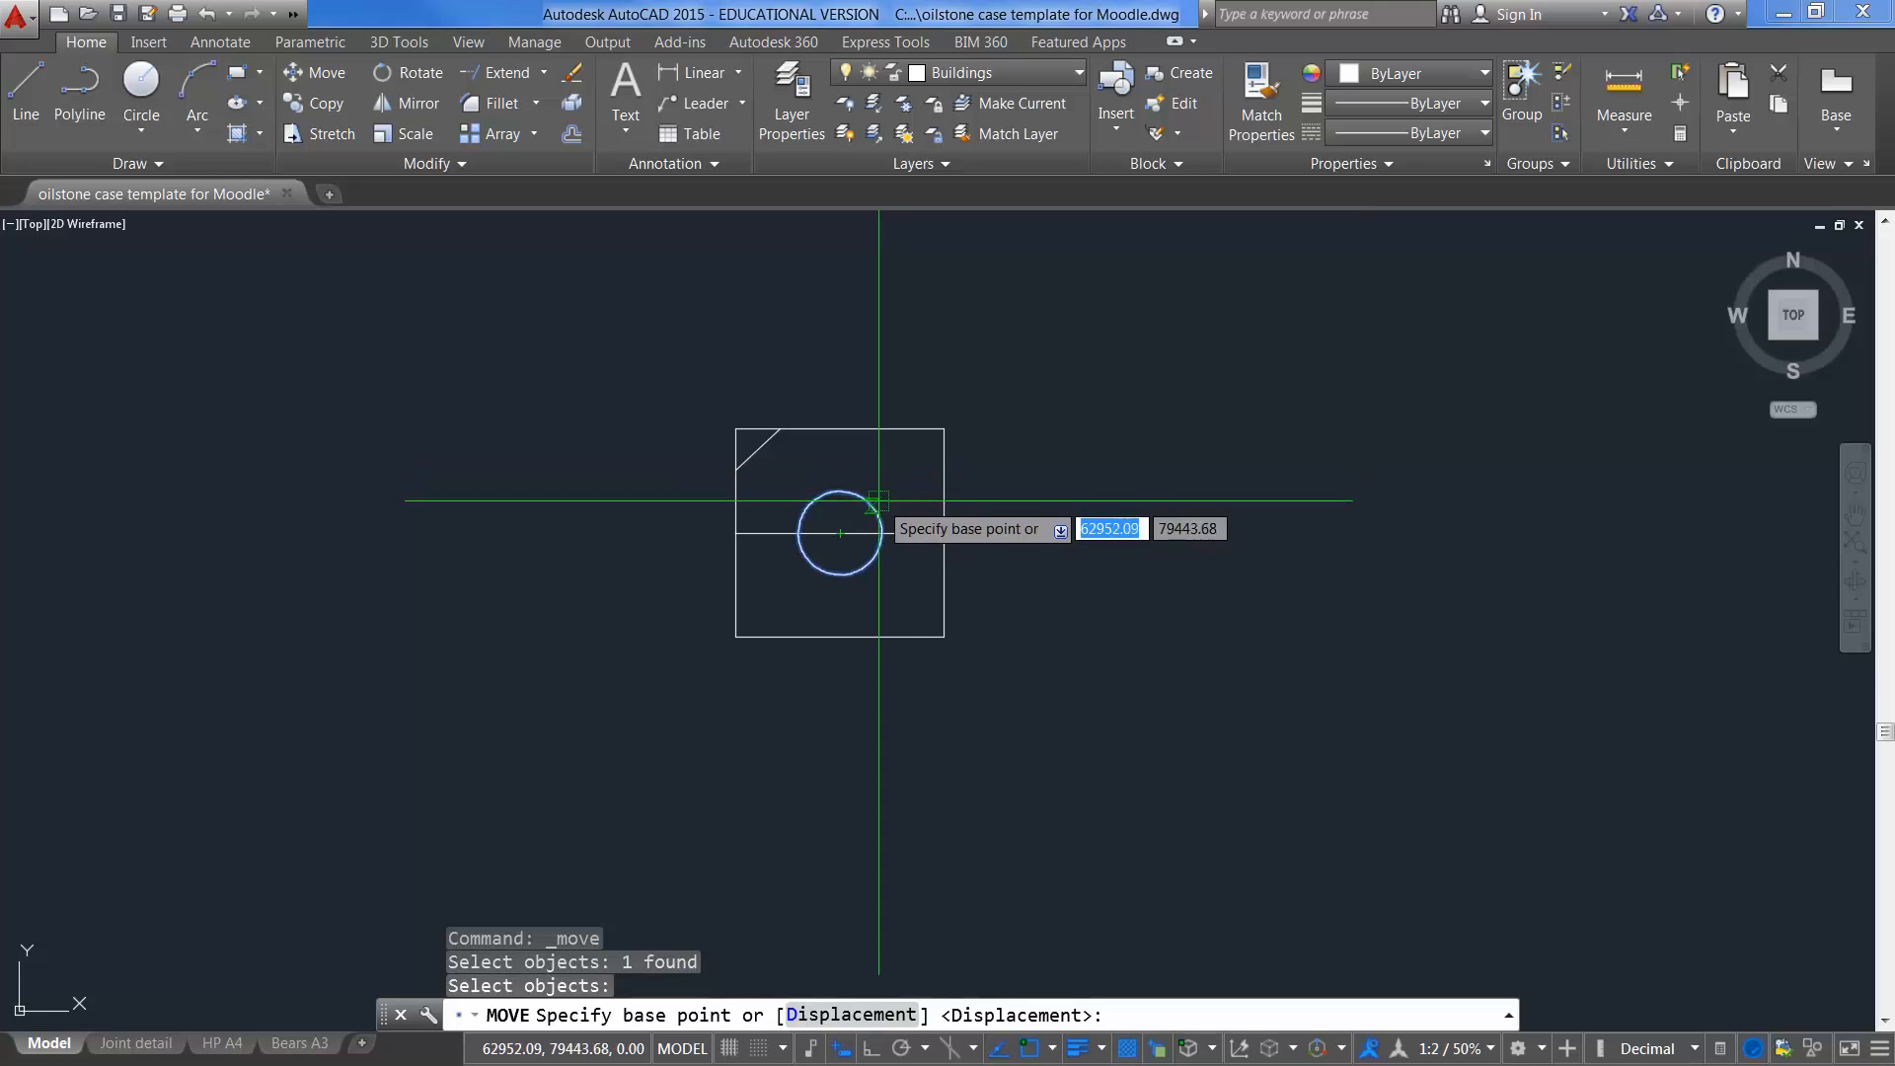
{"action": "left_click", "coordinate": [840, 532]}
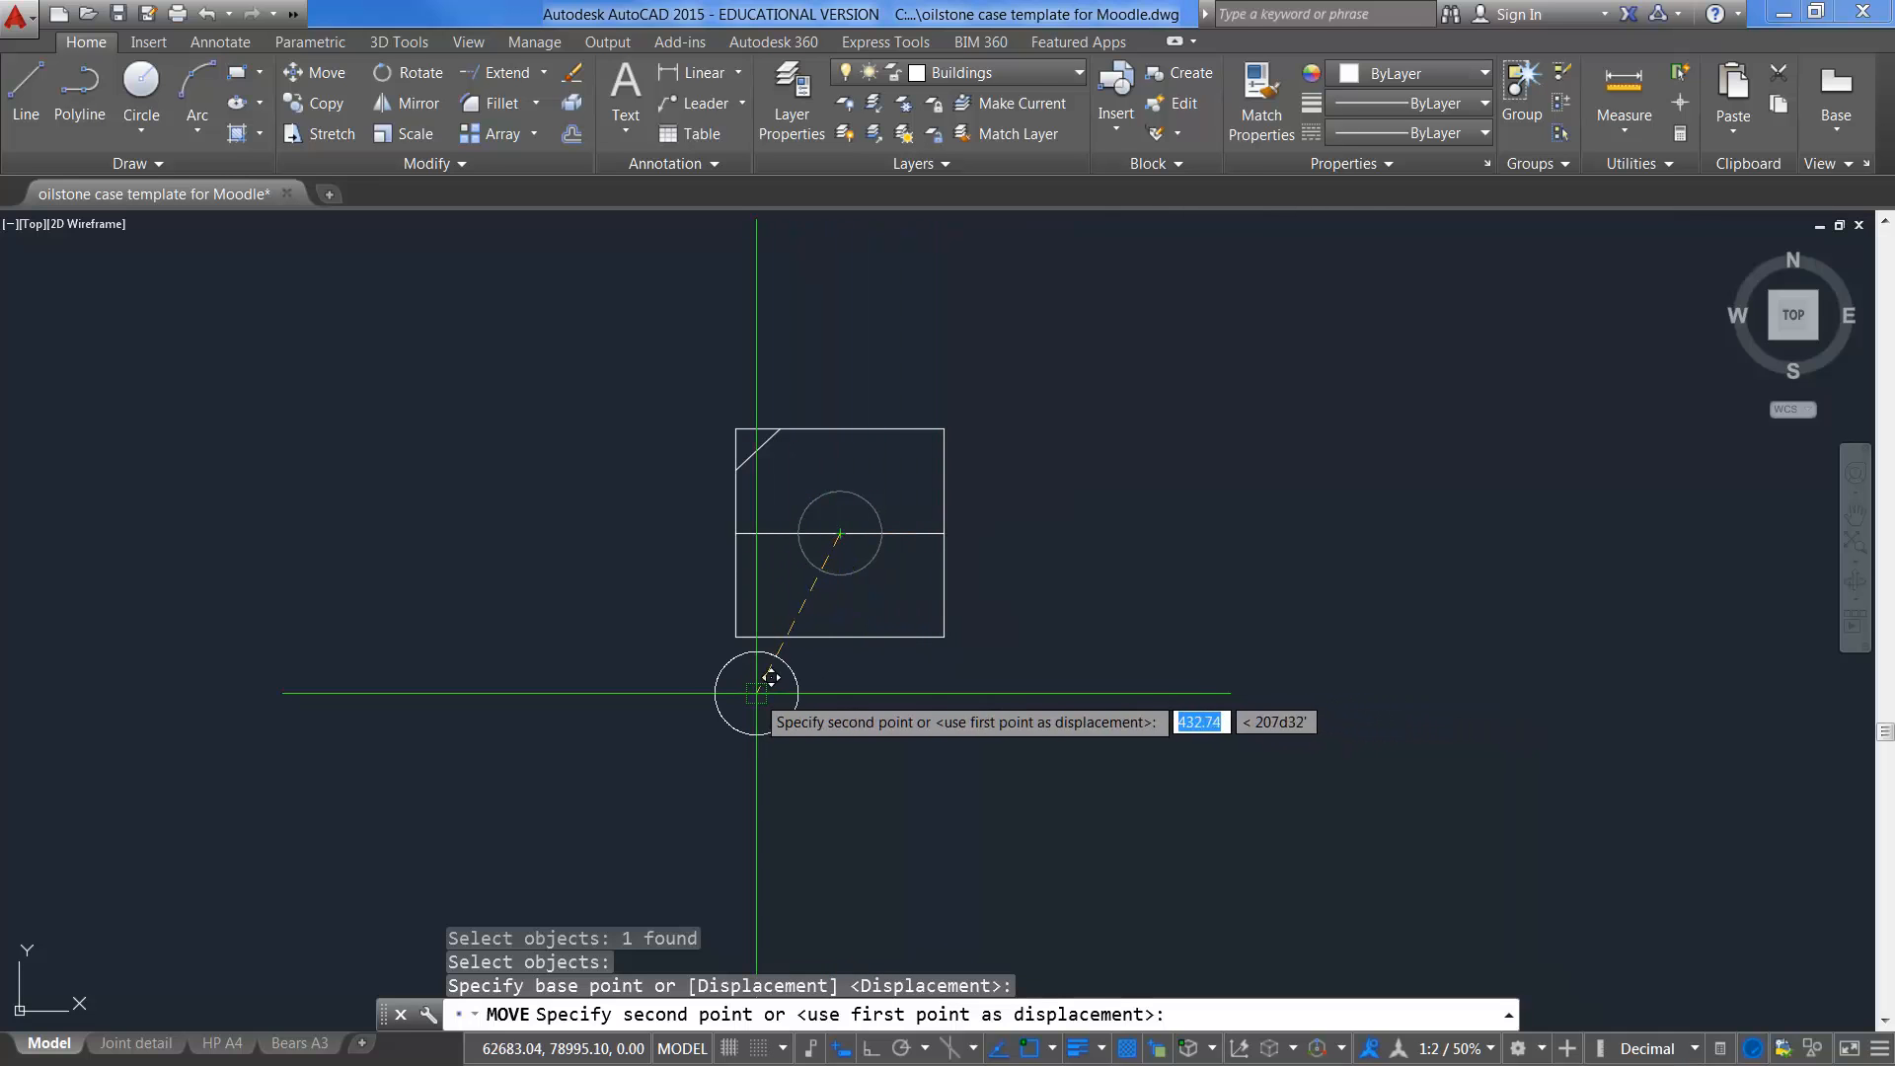
{"action": "left_click", "coordinate": [736, 637]}
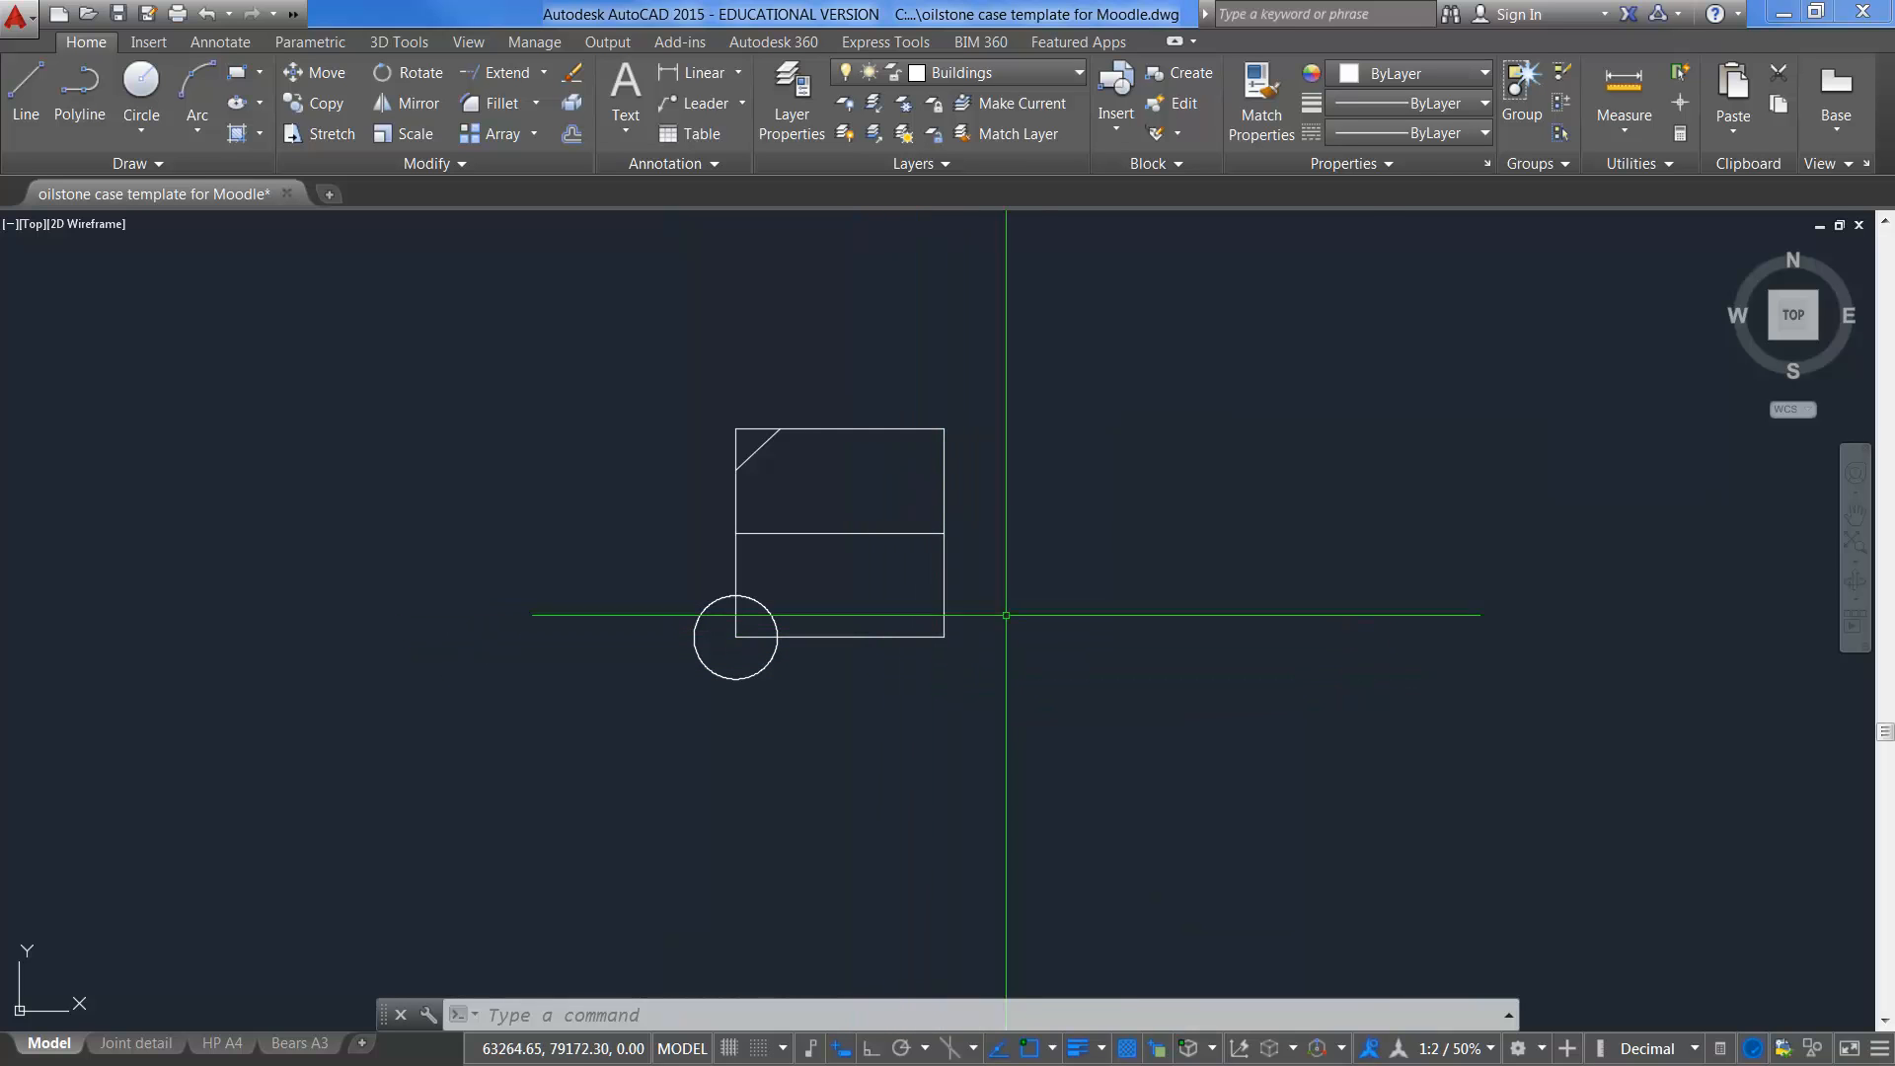
Step: Copy the circle from its centre at the square's lower-left corner to the lower-right corner
{"action": "left_click", "coordinate": [310, 104]}
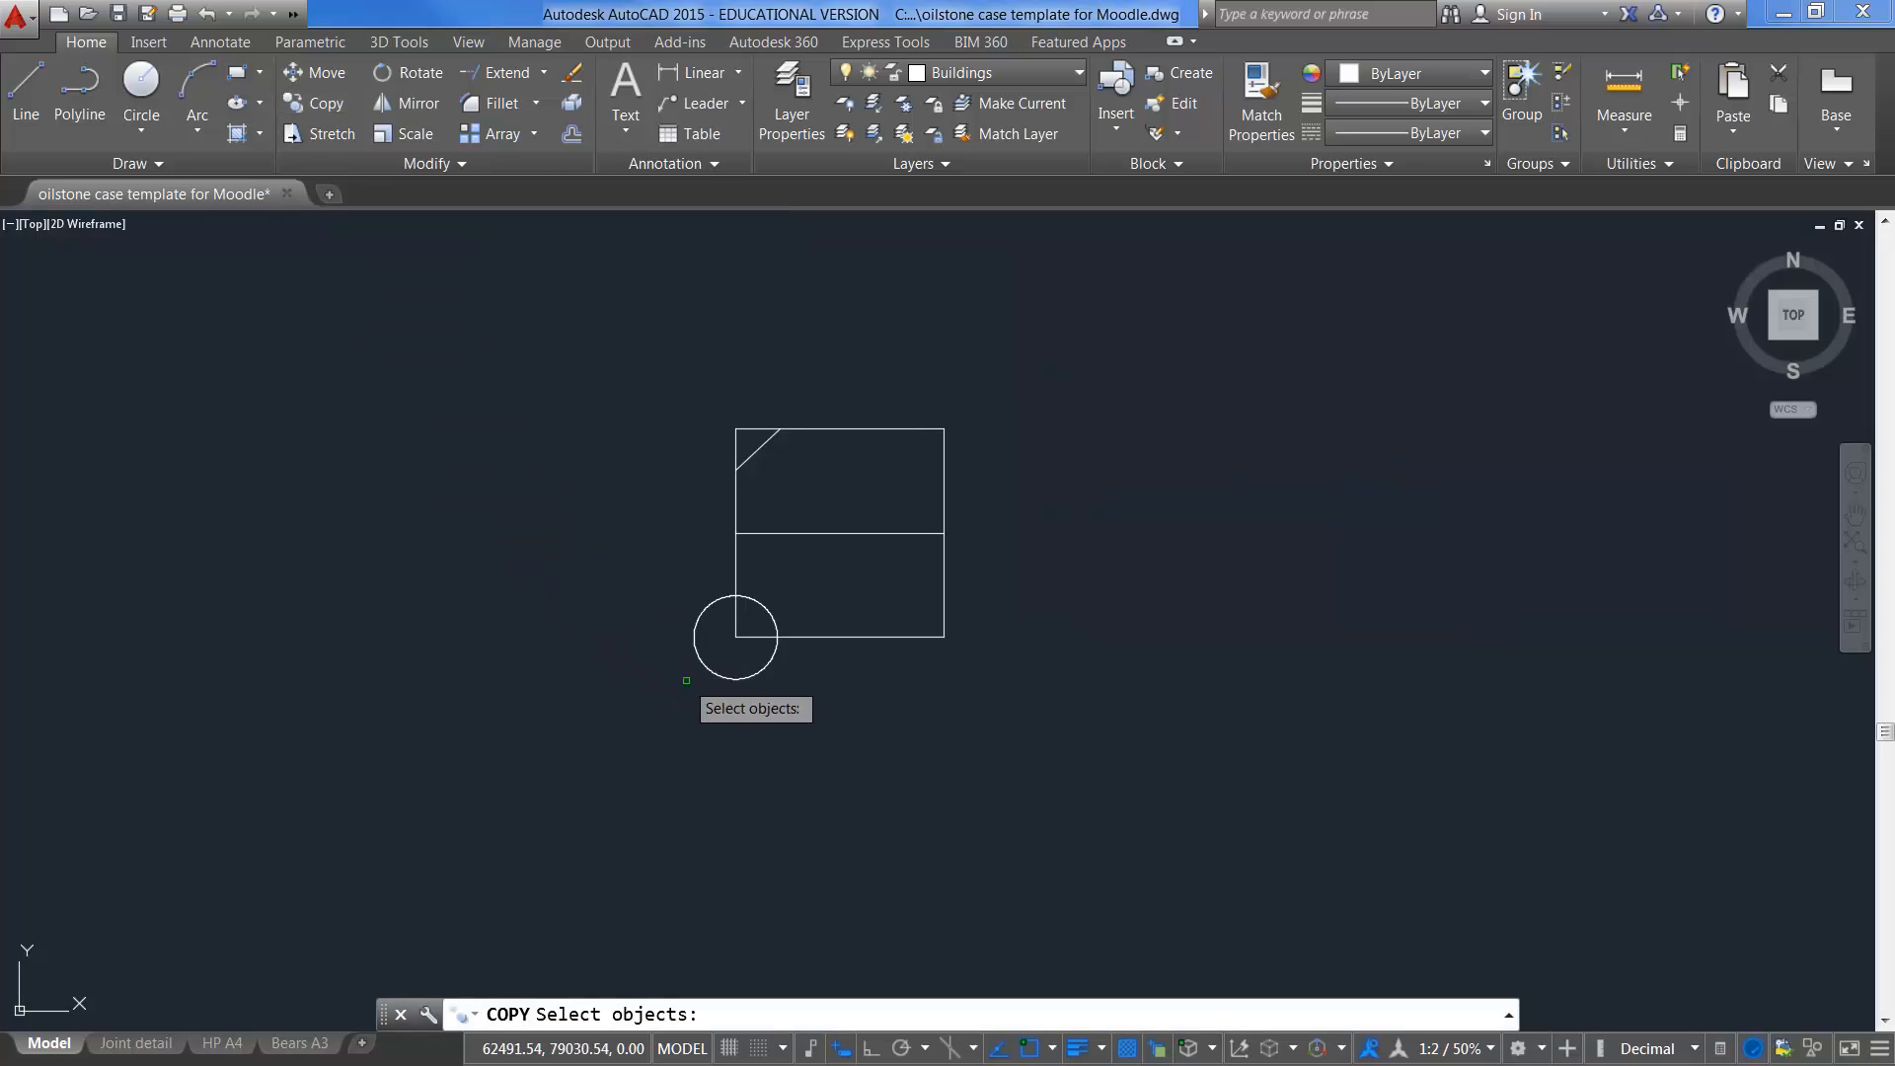
{"action": "left_click", "coordinate": [741, 677]}
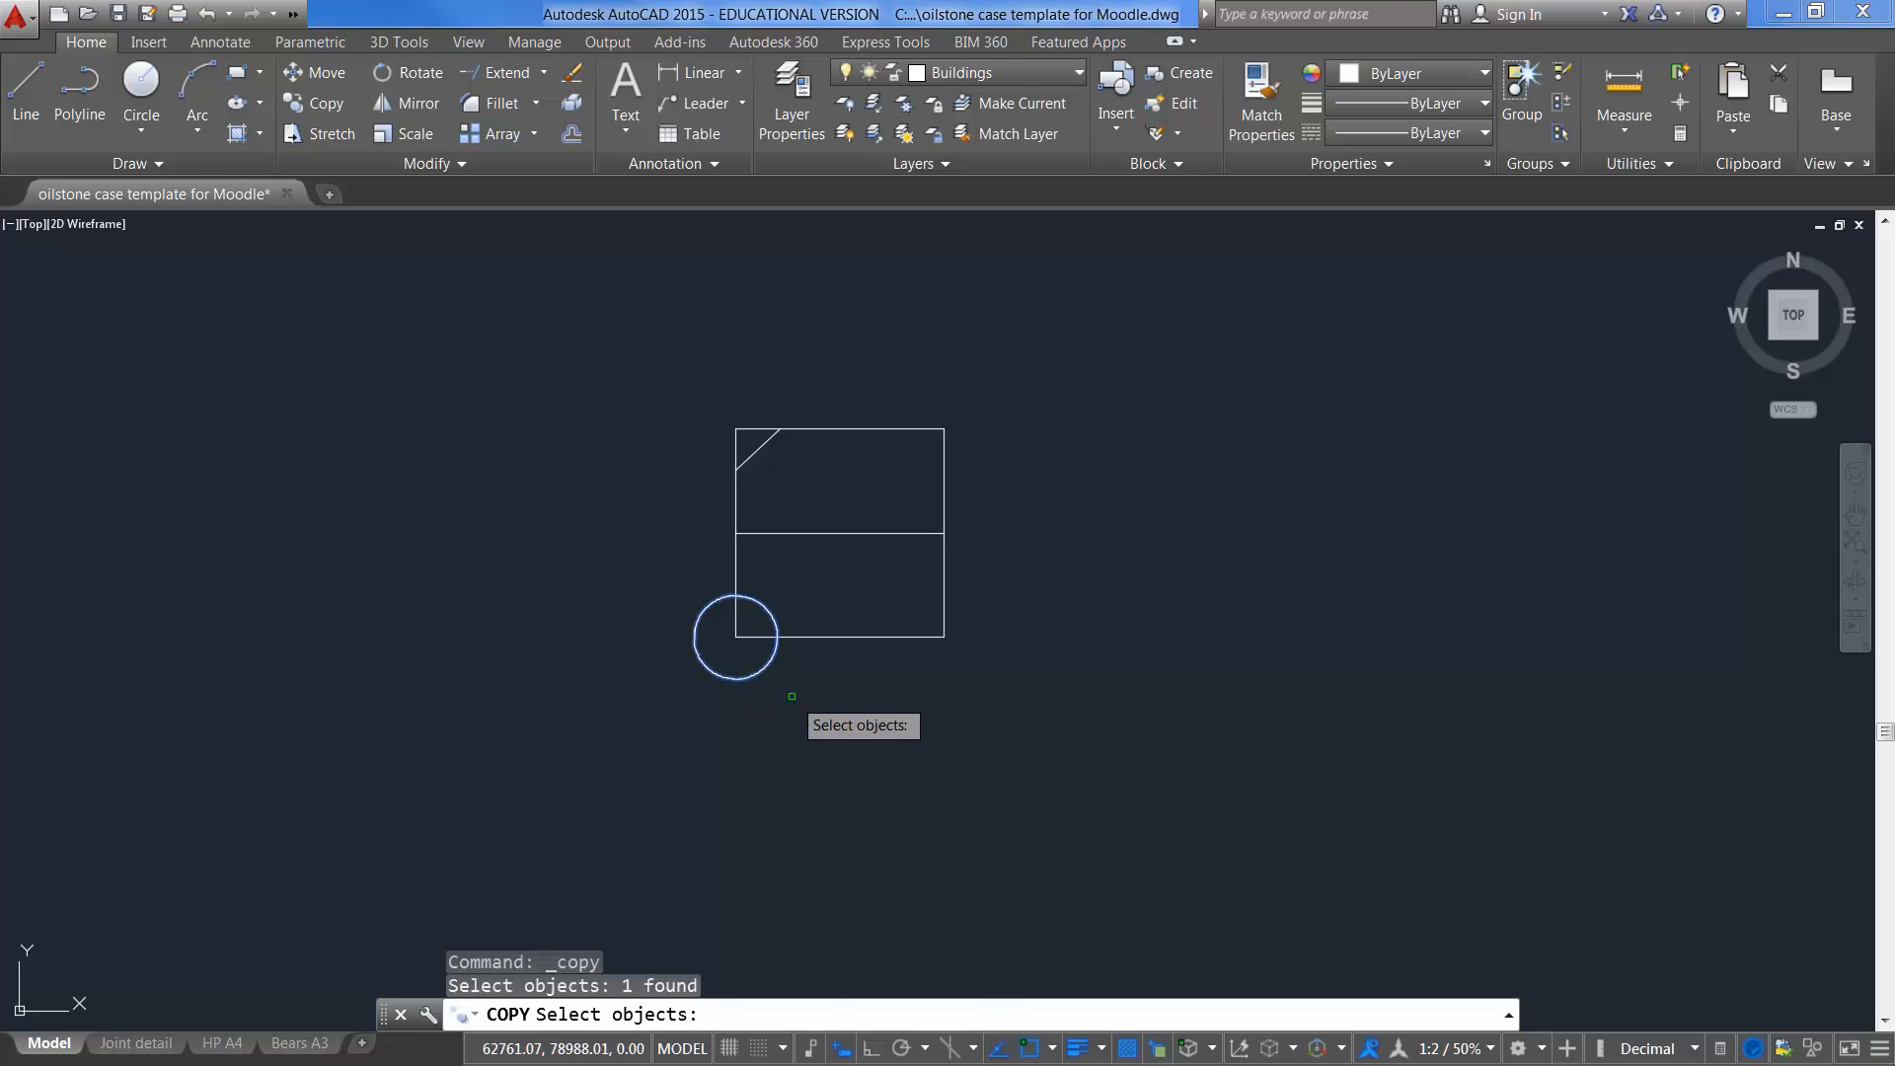
{"action": "key", "text": "Return"}
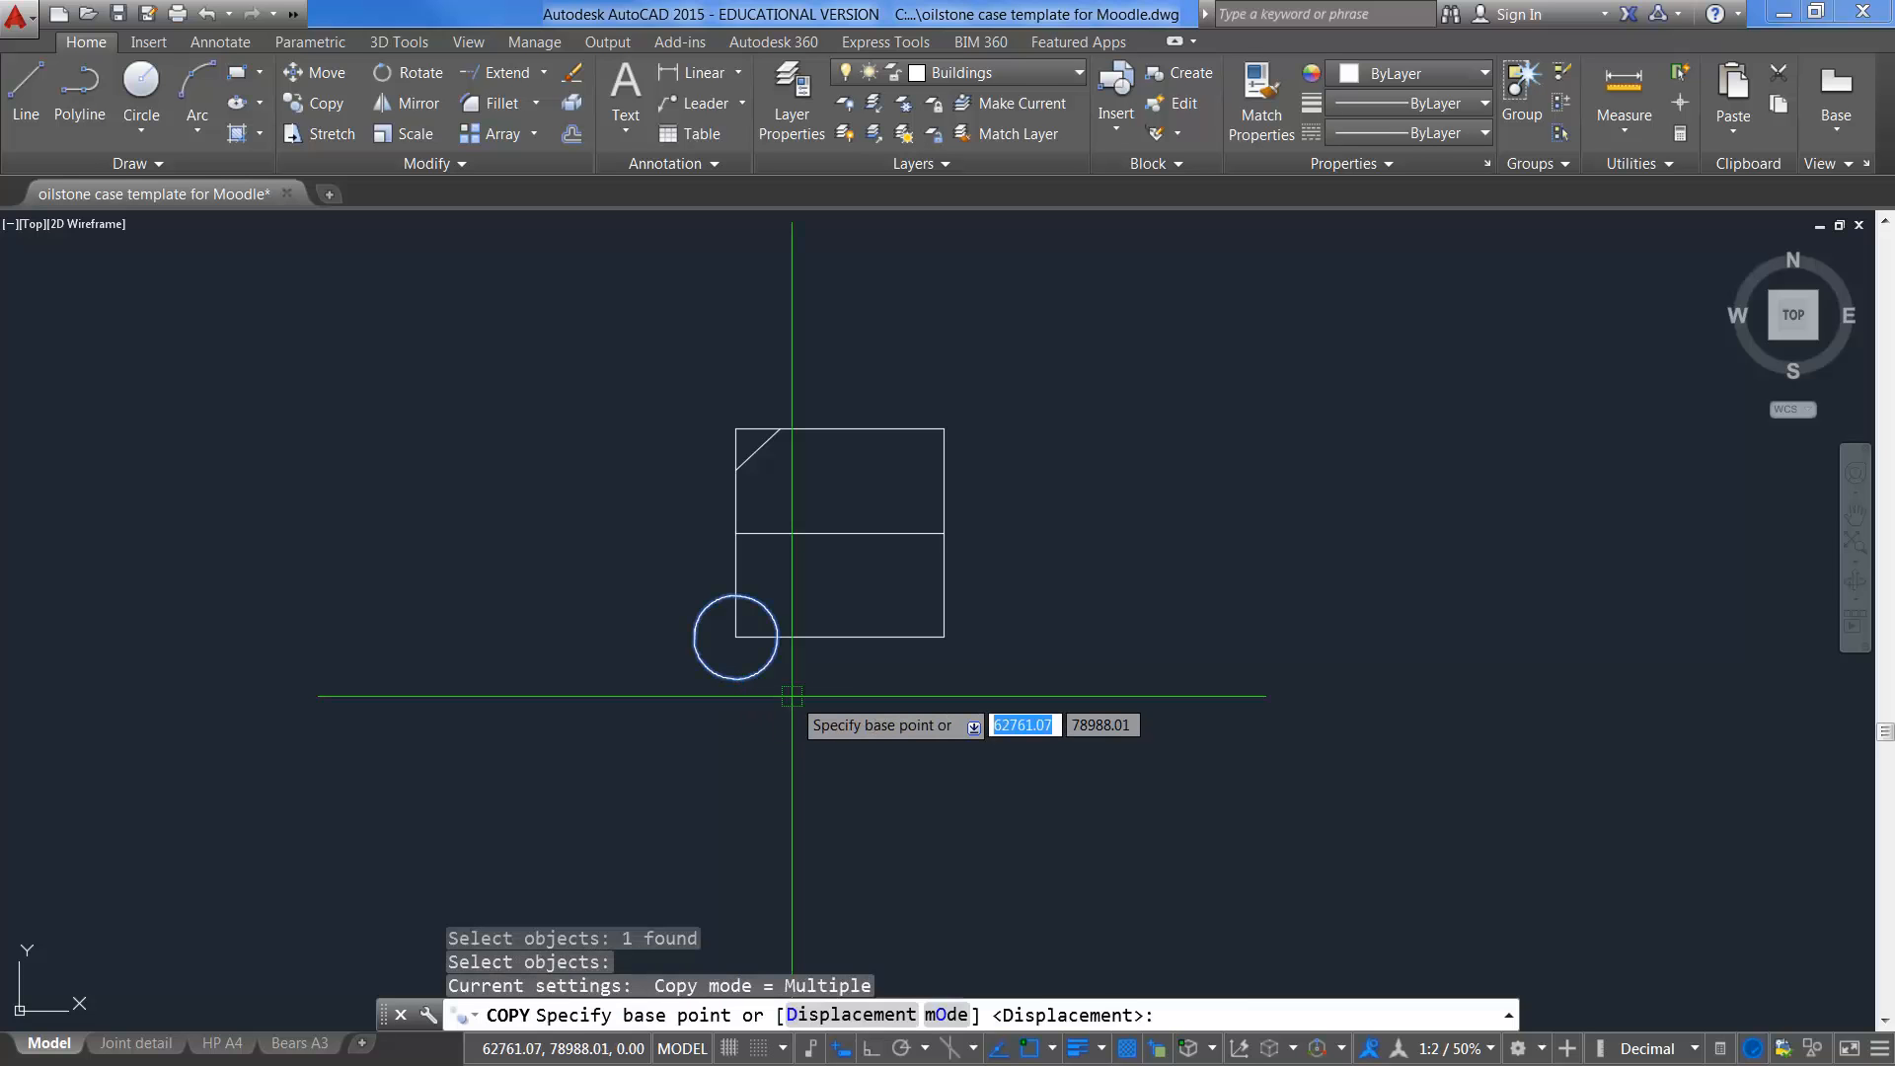
{"action": "left_click", "coordinate": [735, 637]}
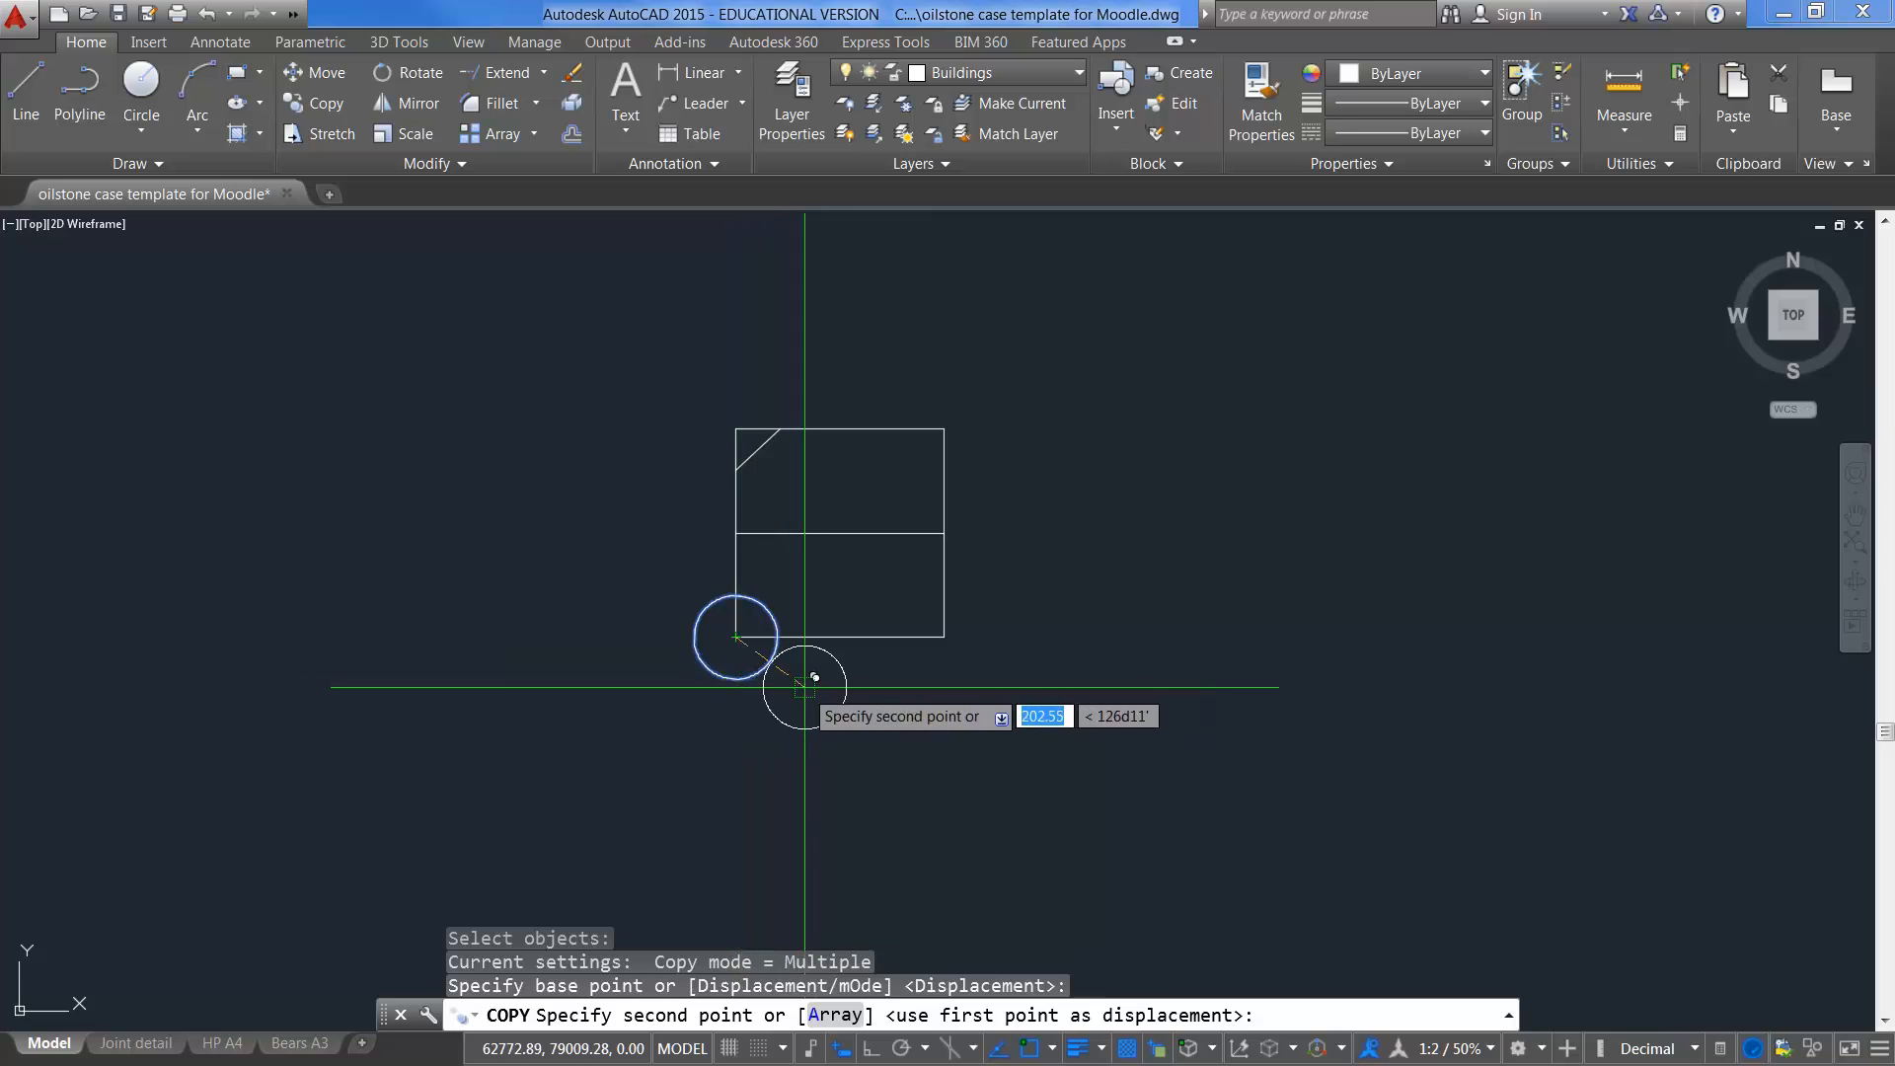
{"action": "left_click", "coordinate": [945, 637]}
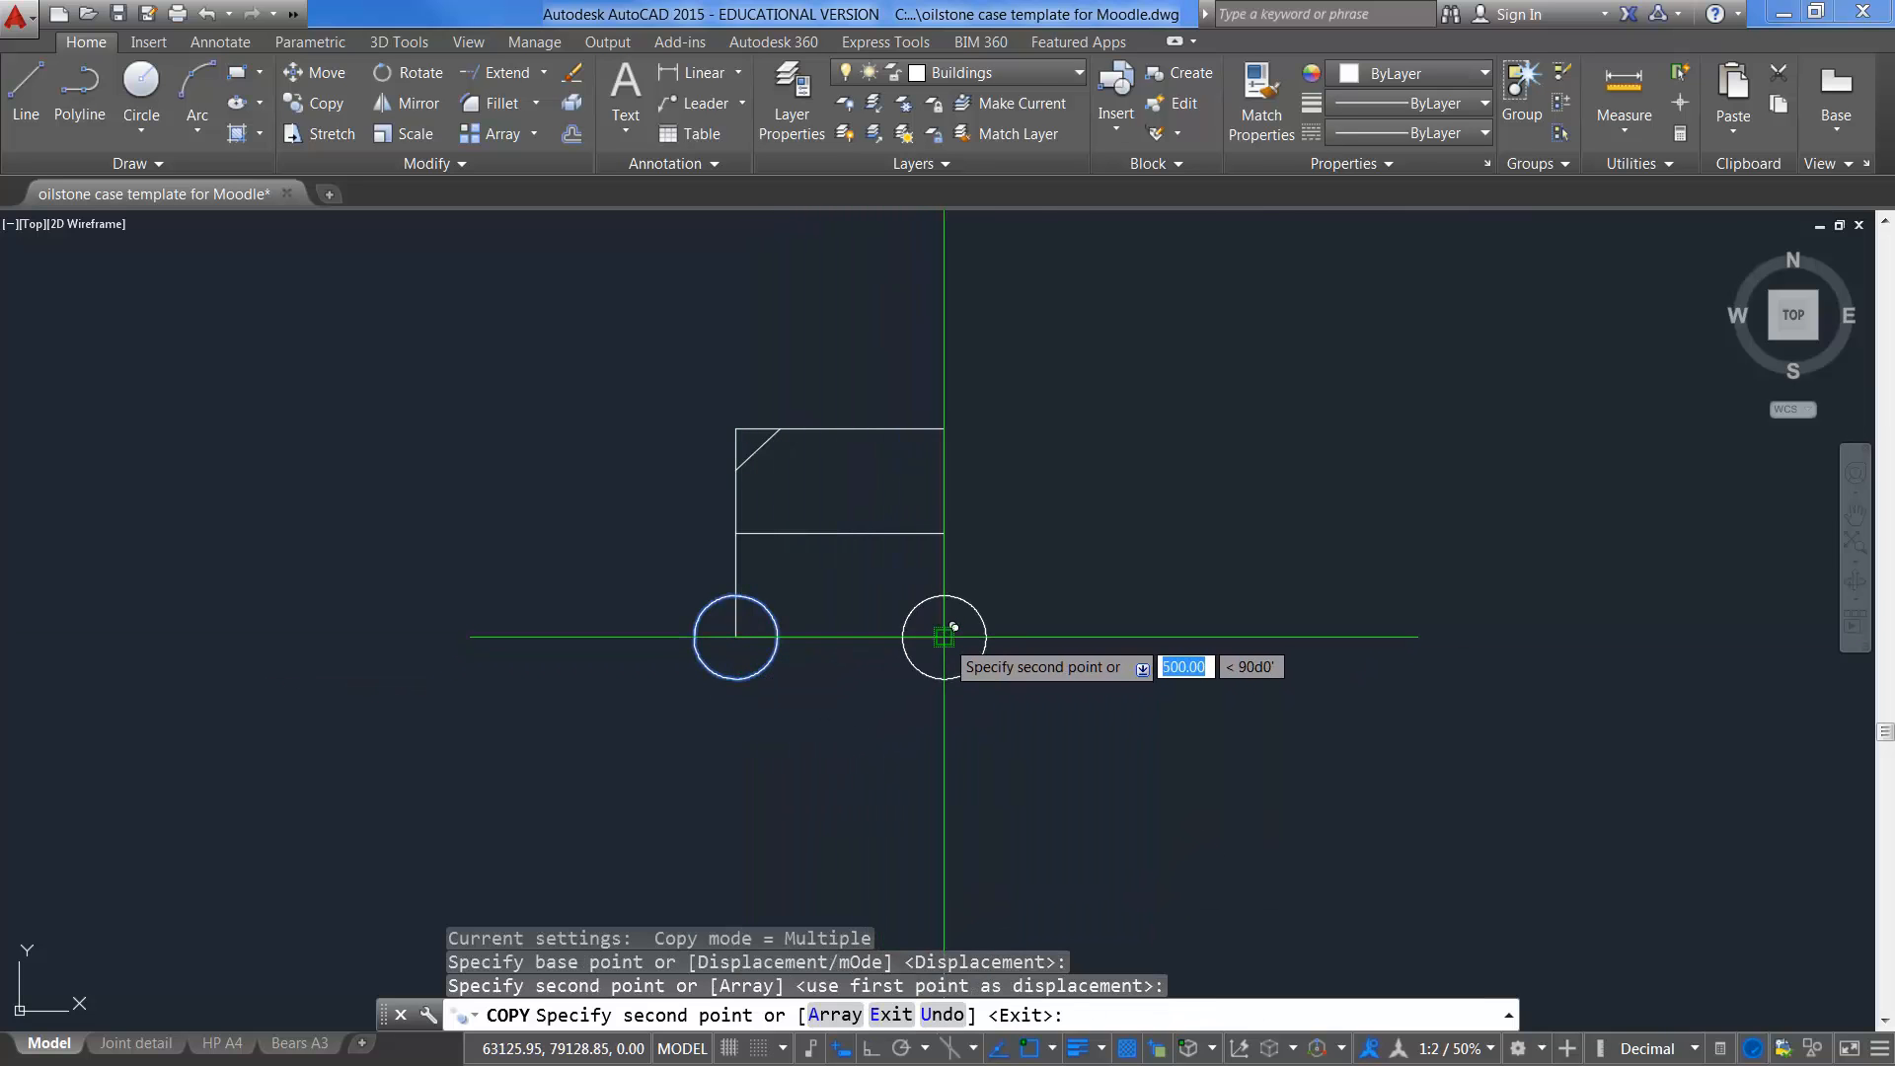
{"action": "right_click", "coordinate": [1118, 631]}
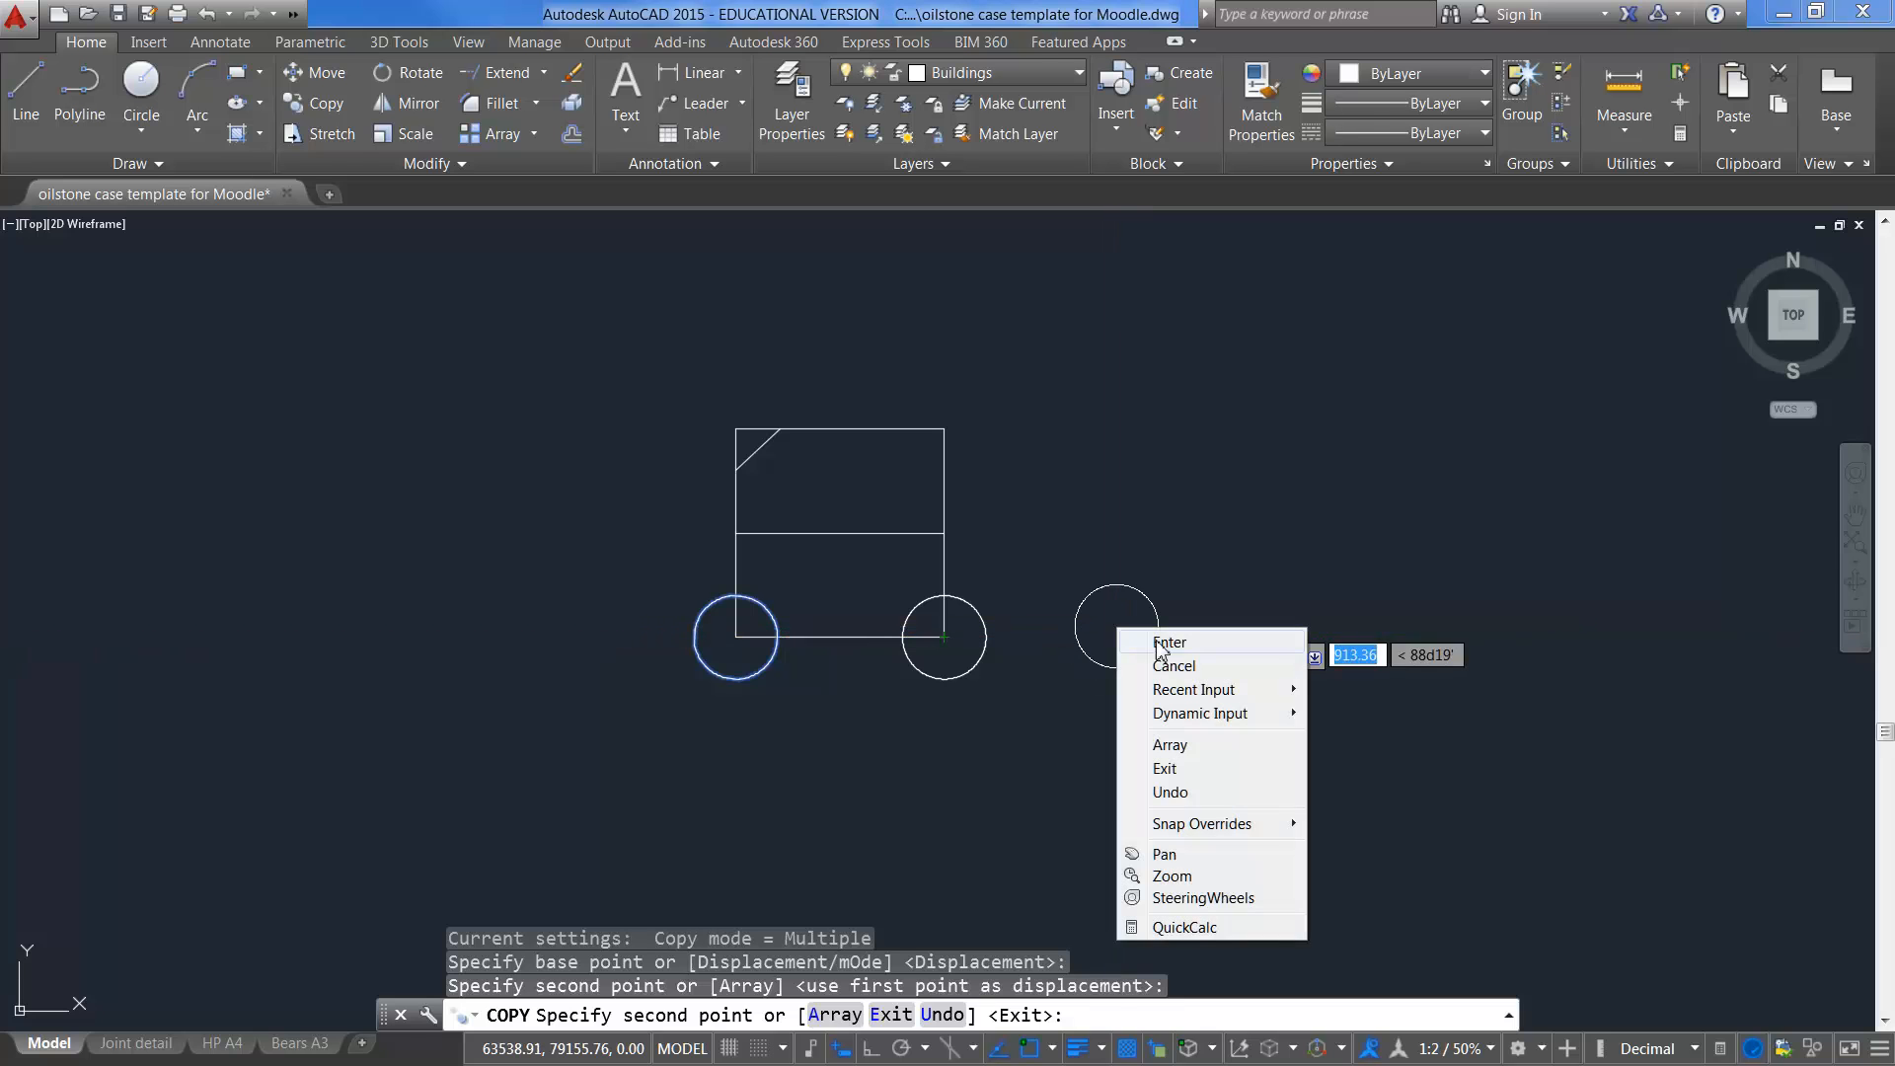
{"action": "left_click", "coordinate": [1164, 642]}
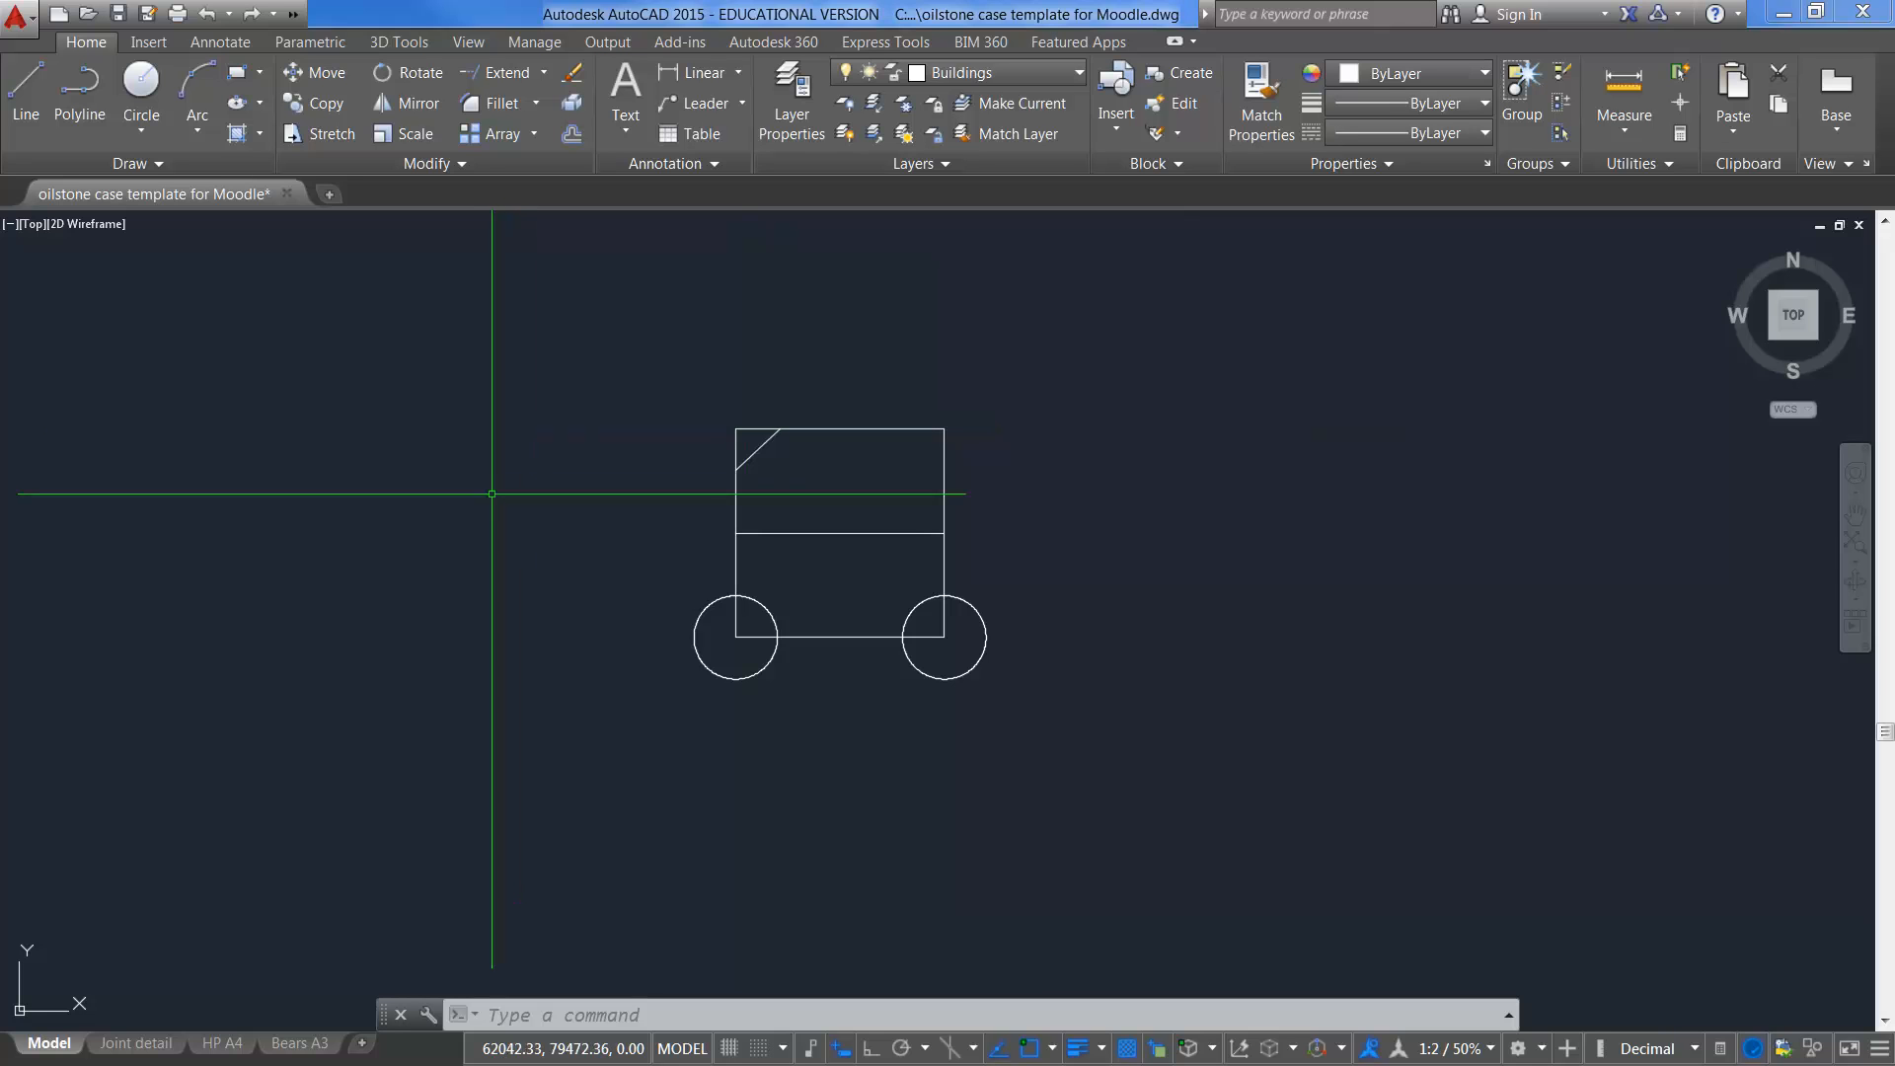
Step: Mirror the two lower-corner circles about the horizontal line across the square's middle, keeping the source circles
{"action": "left_click", "coordinate": [413, 105]}
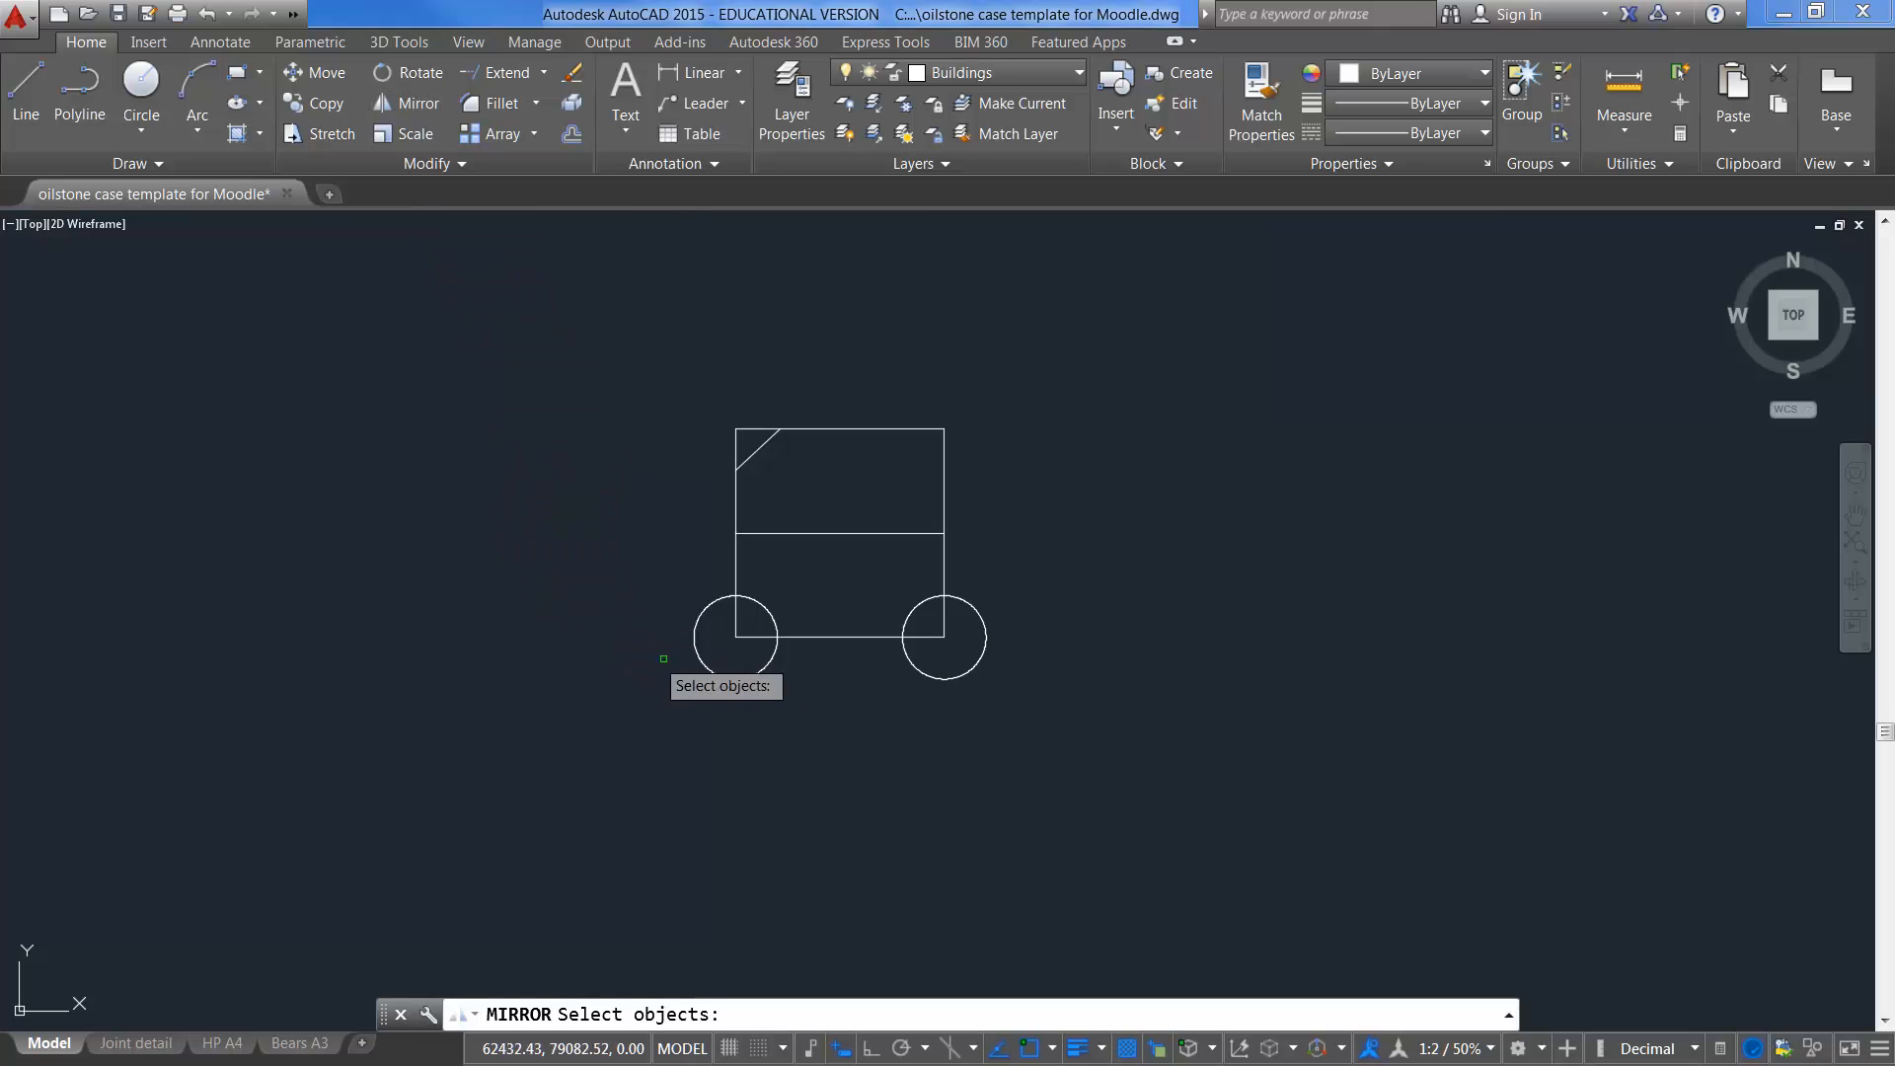
{"action": "left_click", "coordinate": [711, 672]}
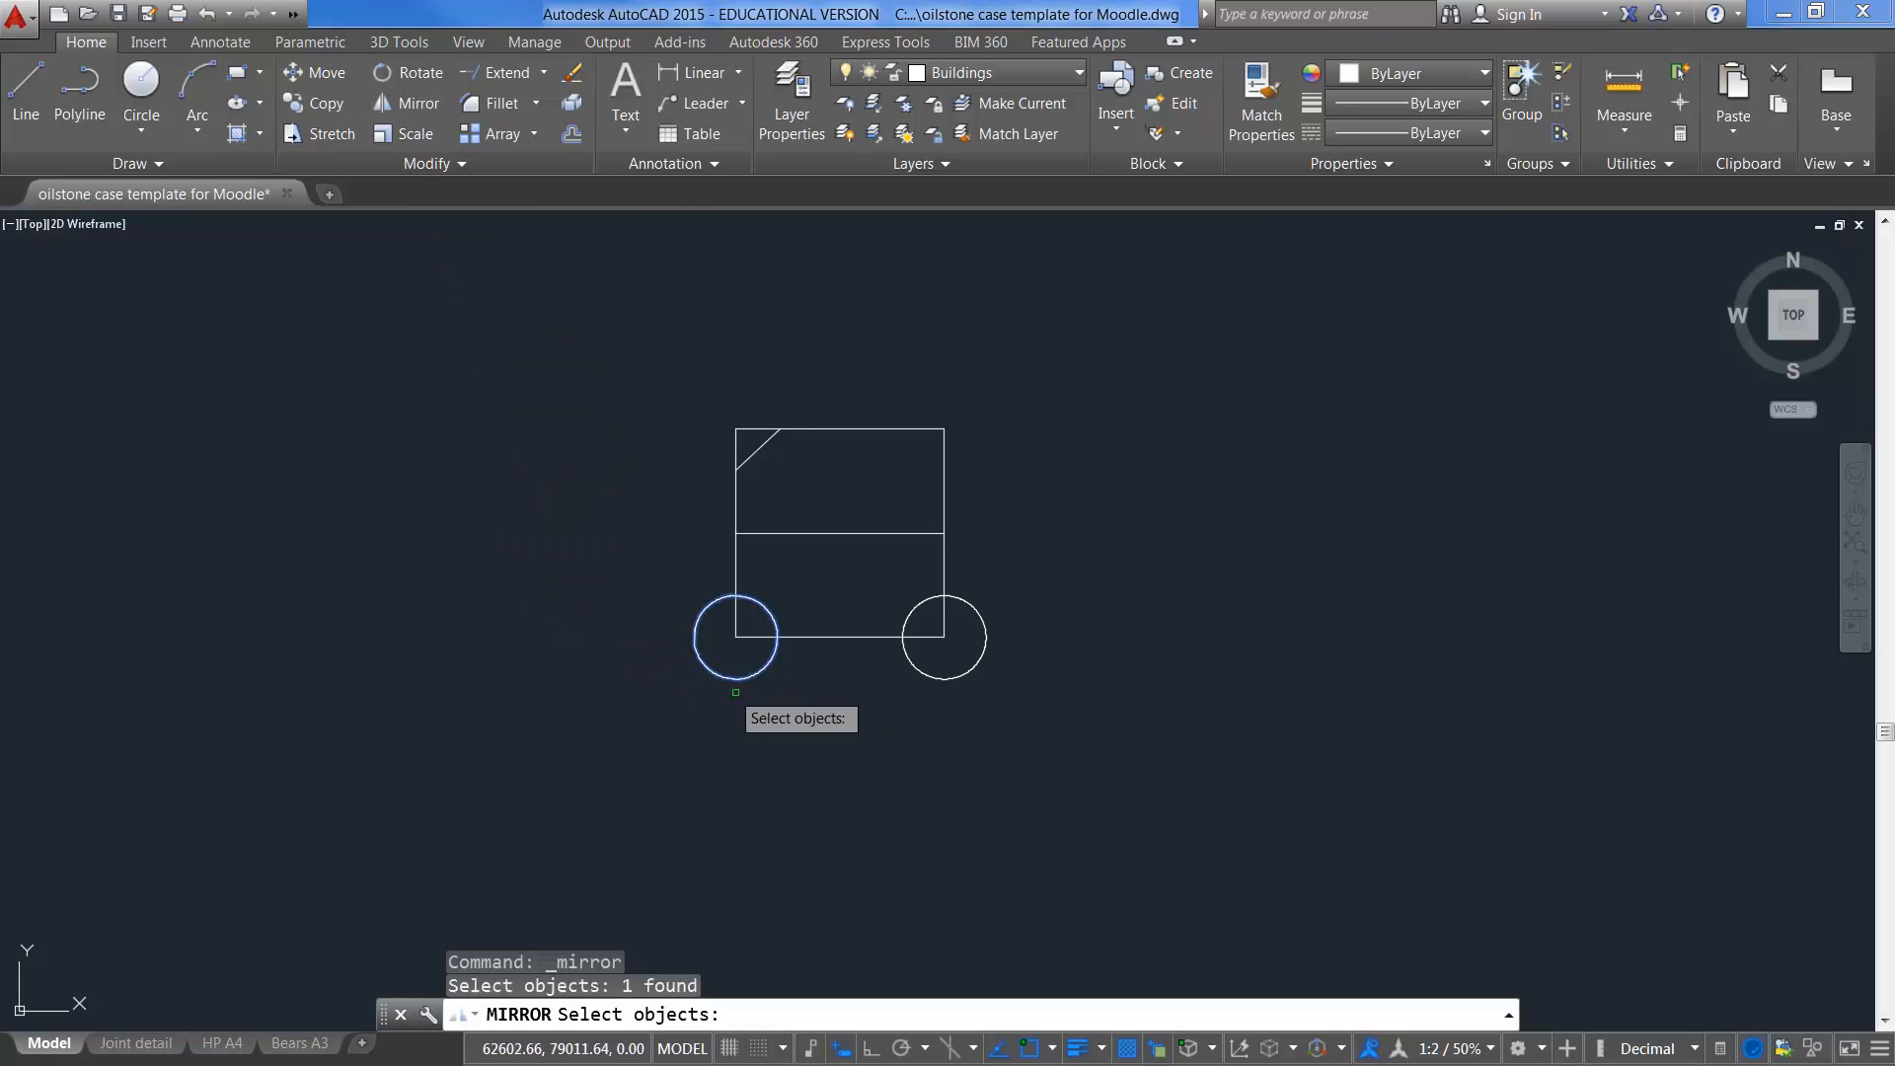
{"action": "left_click", "coordinate": [965, 676]}
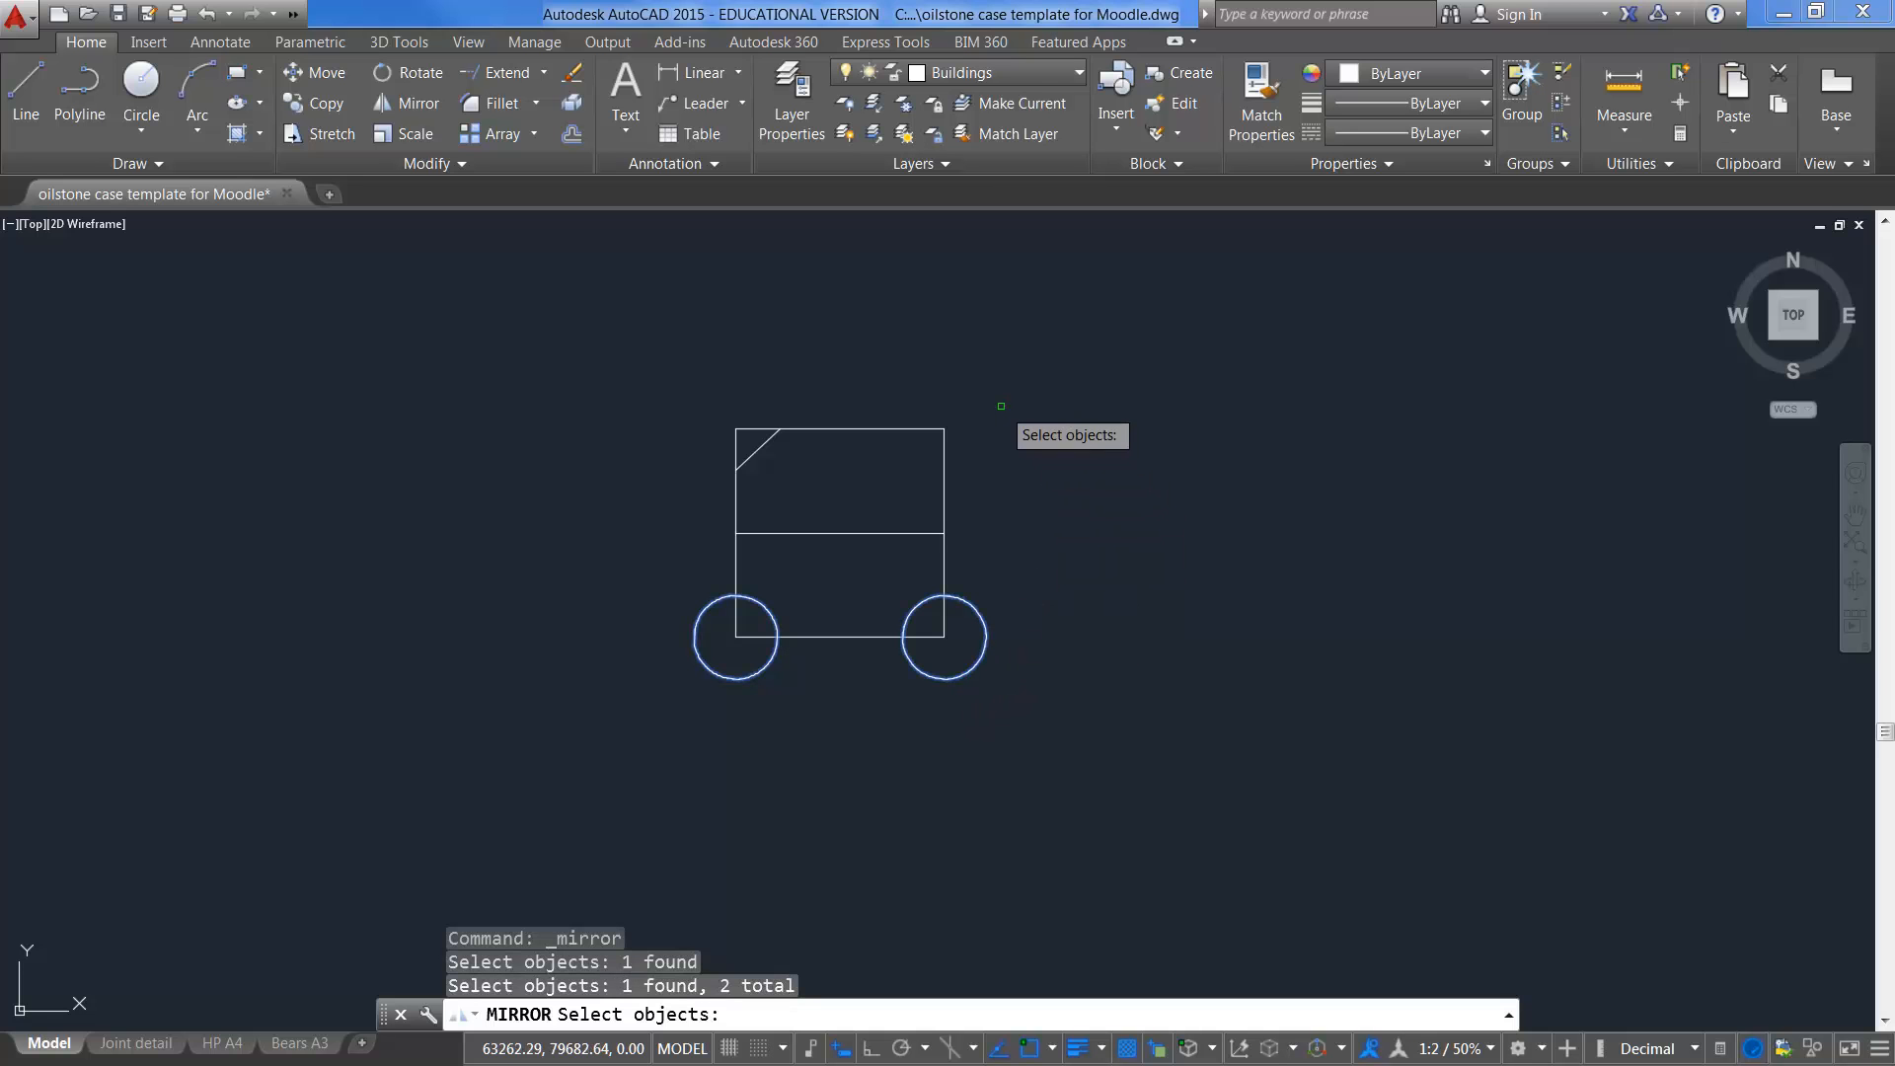
{"action": "key", "text": "Return"}
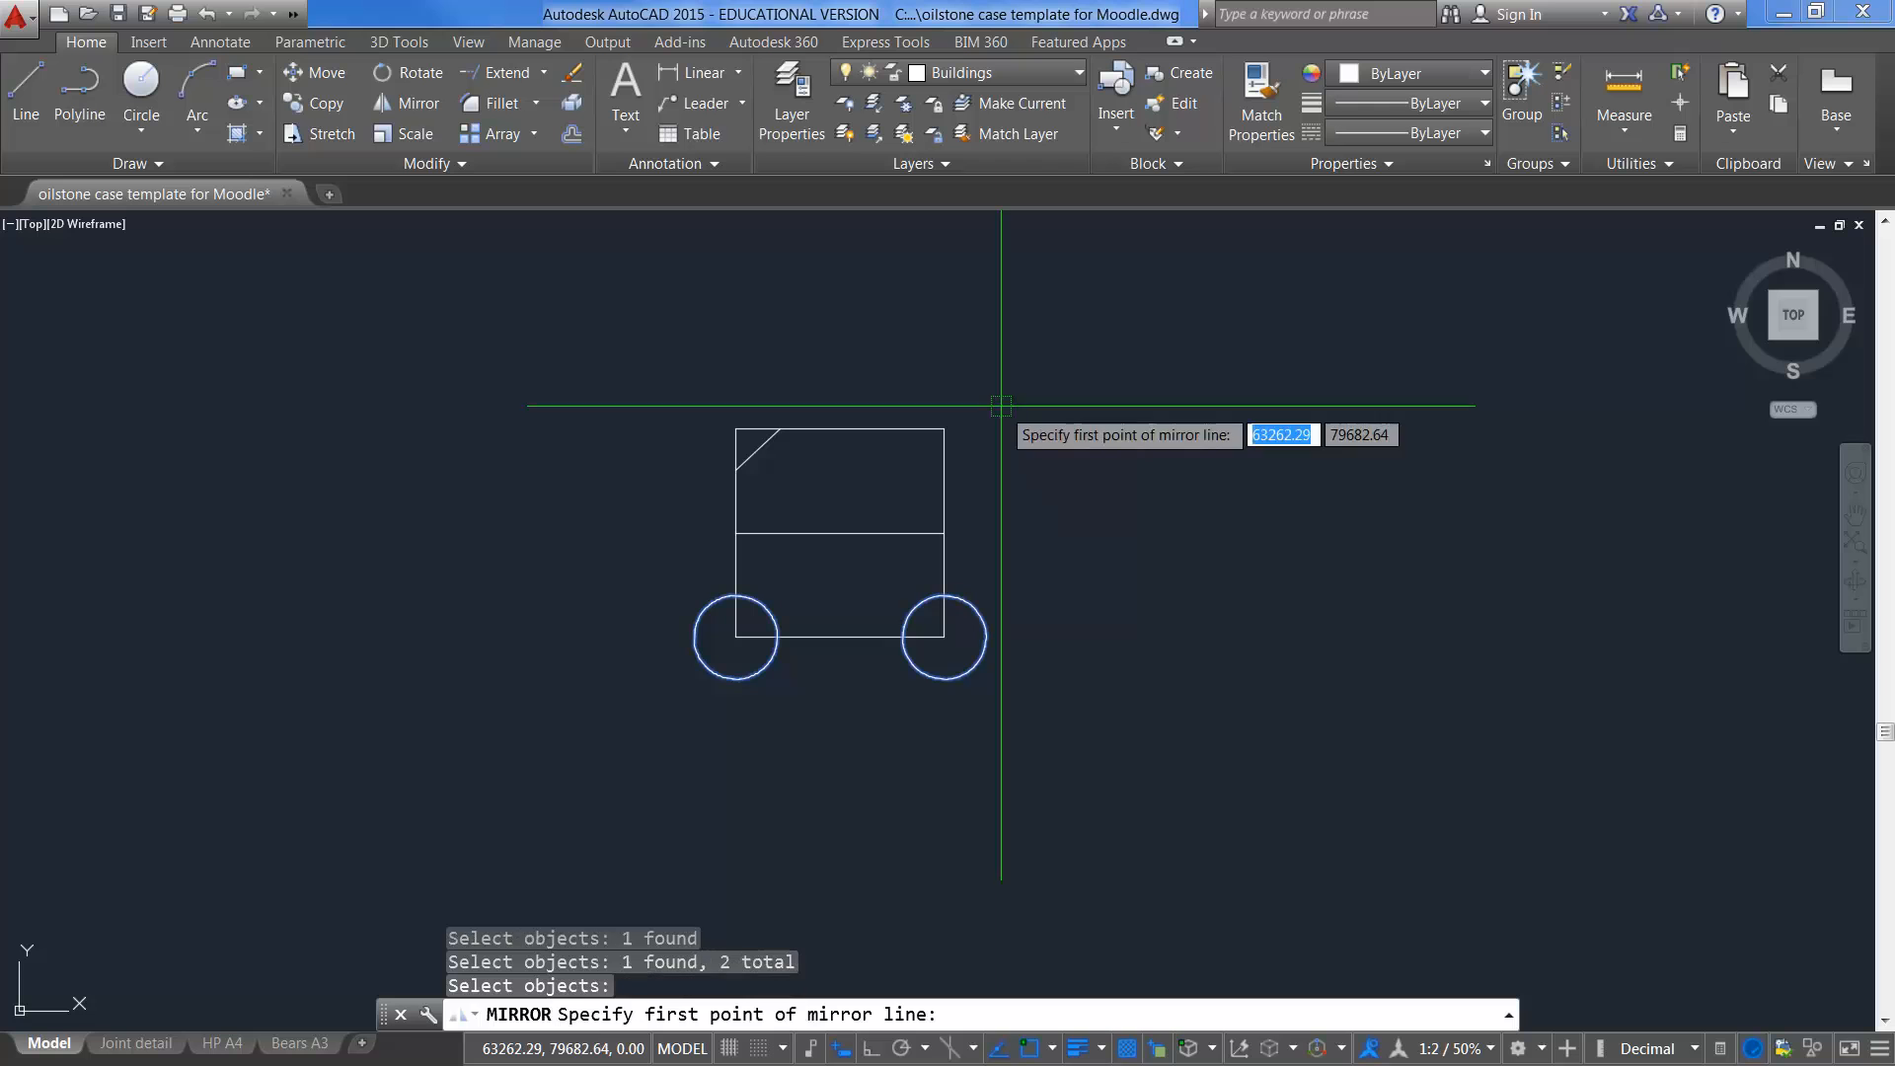
{"action": "left_click", "coordinate": [735, 532]}
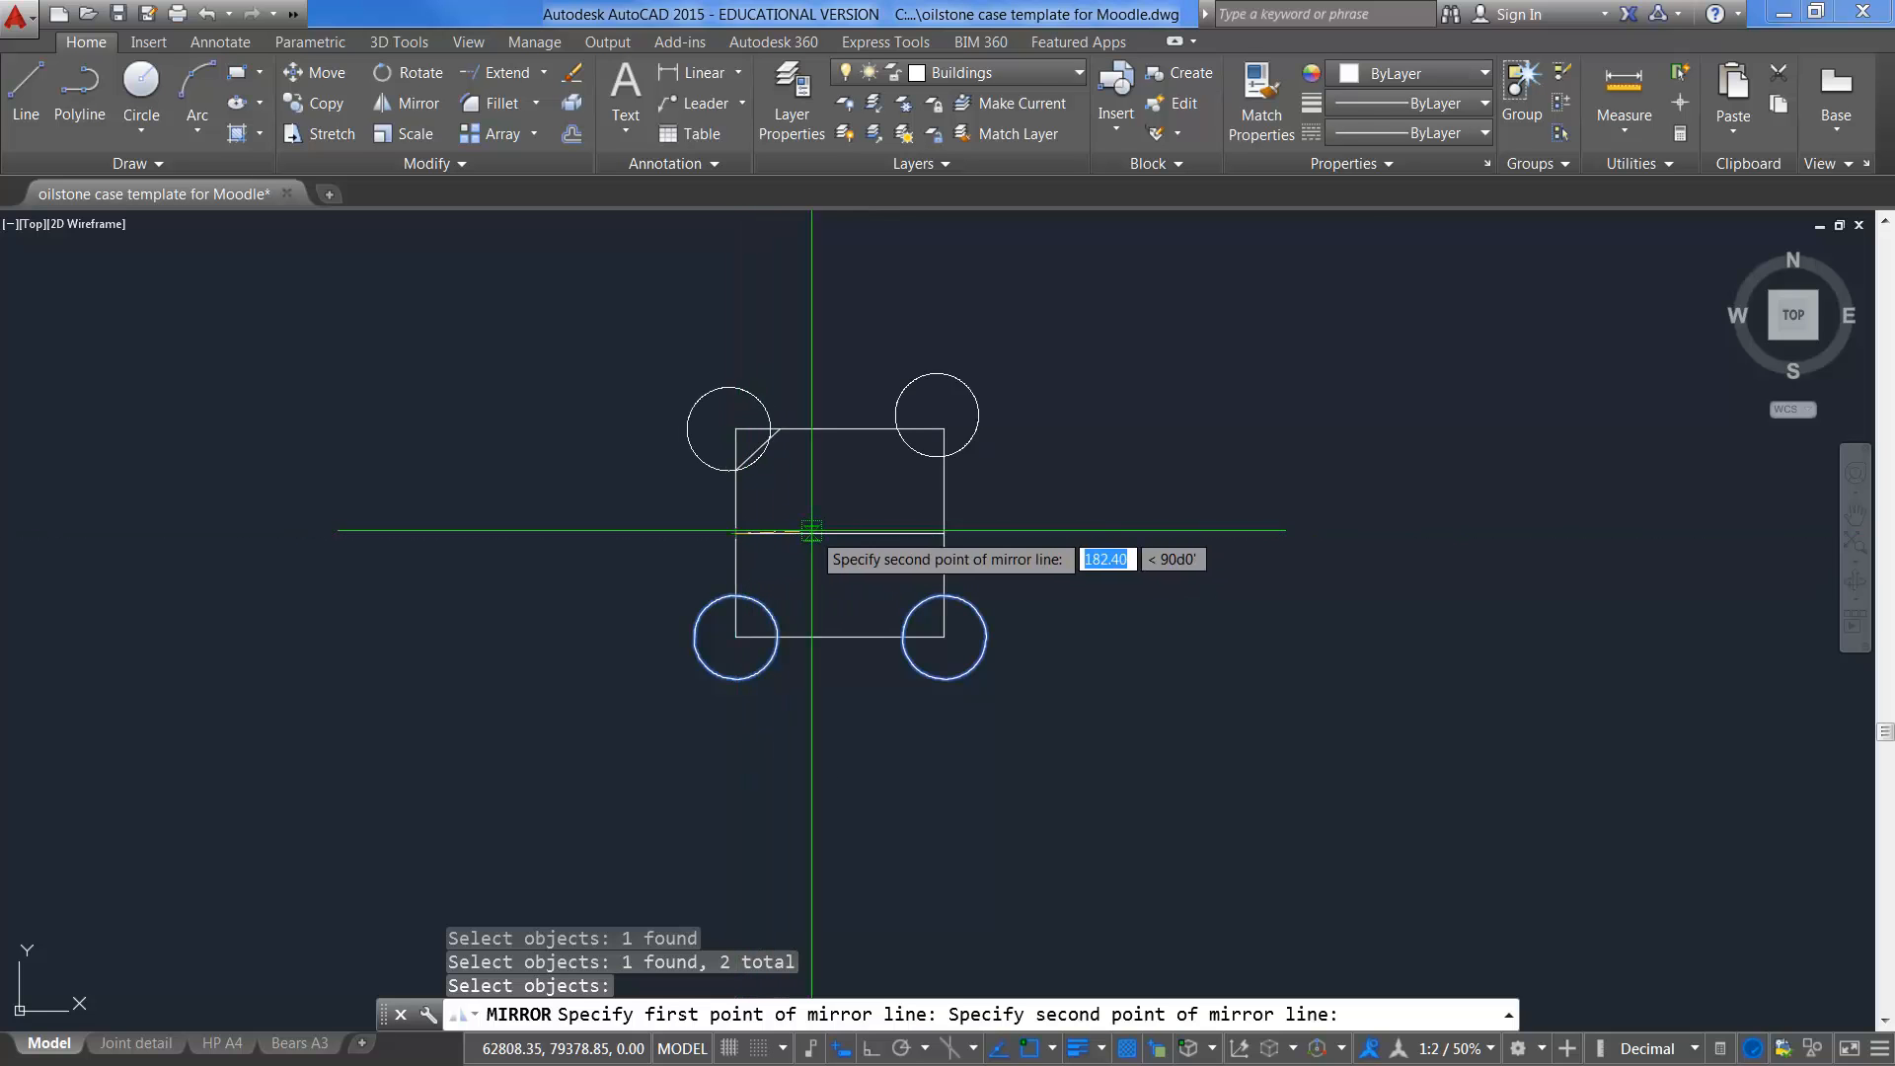
{"action": "left_click", "coordinate": [943, 533]}
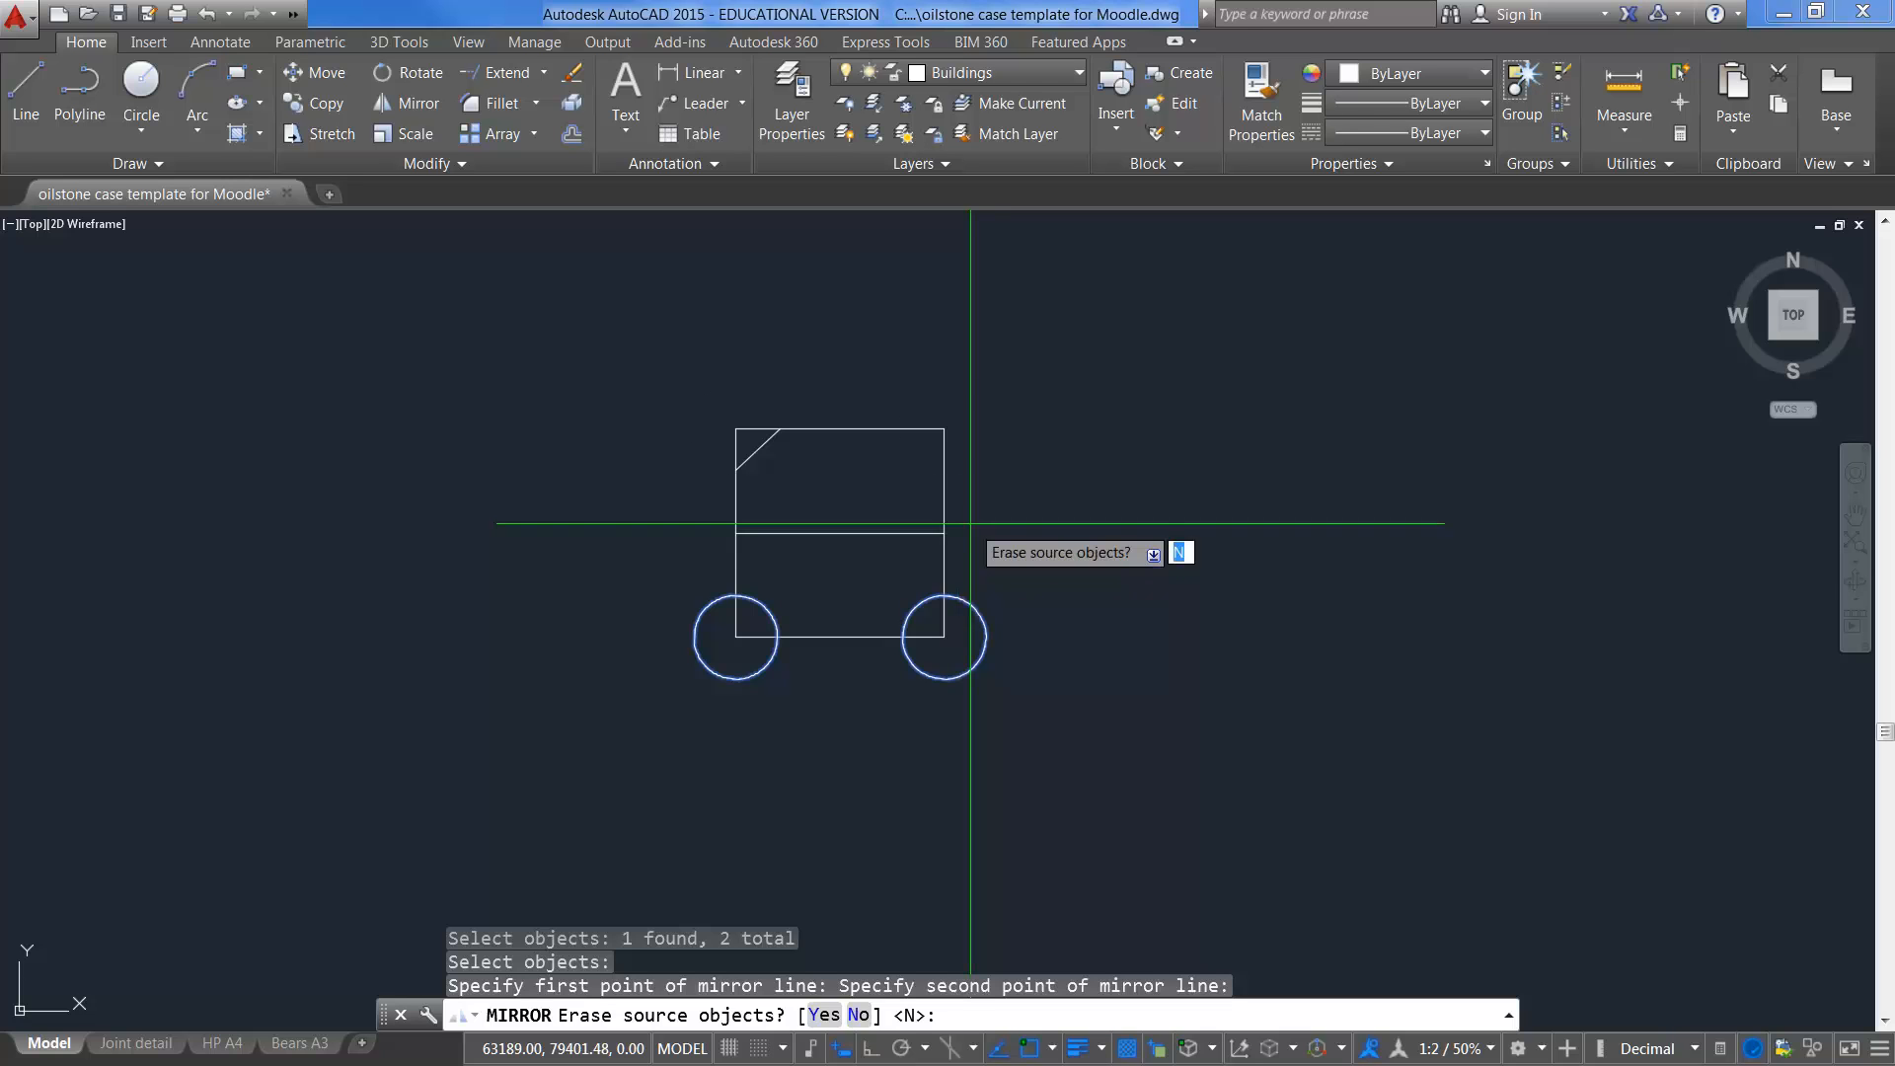
{"action": "key", "text": "Return"}
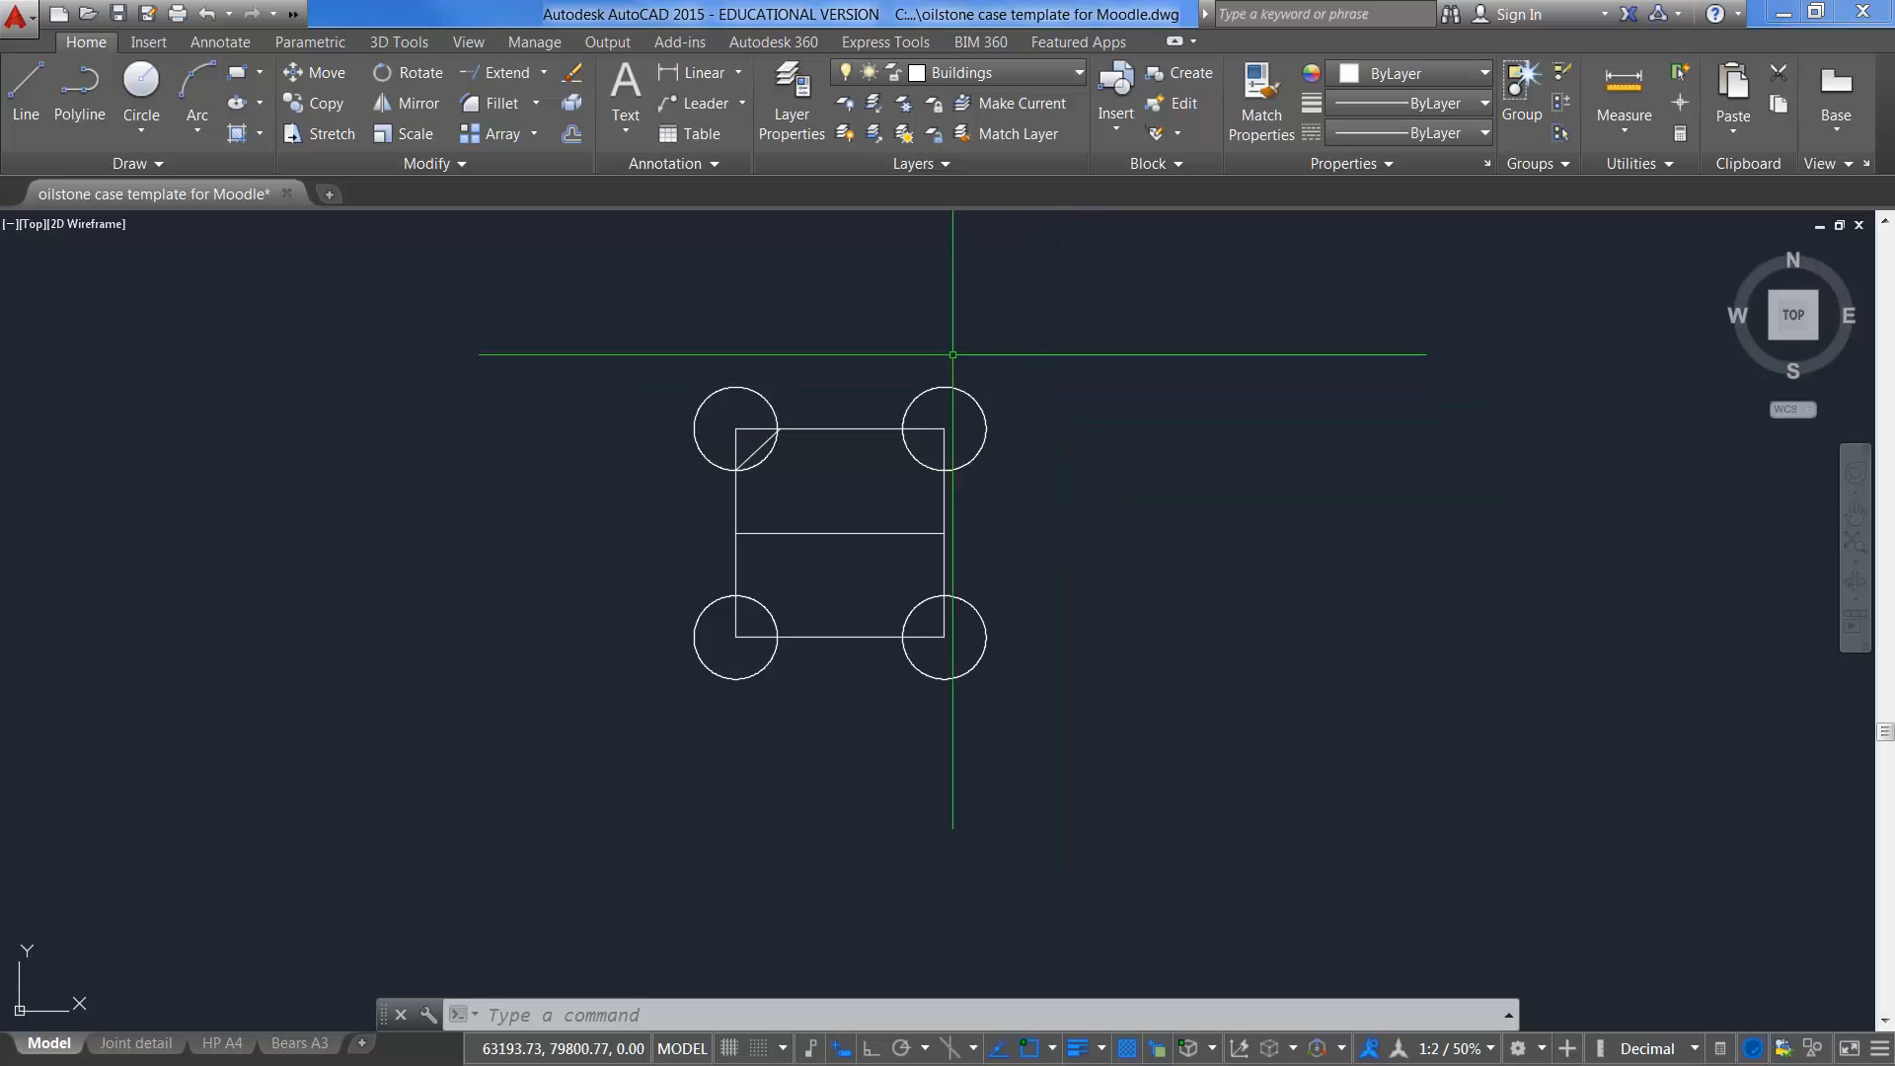
Step: Erase the circles at the square's upper-left and upper-right corners, one after the other
{"action": "left_click", "coordinate": [574, 79]}
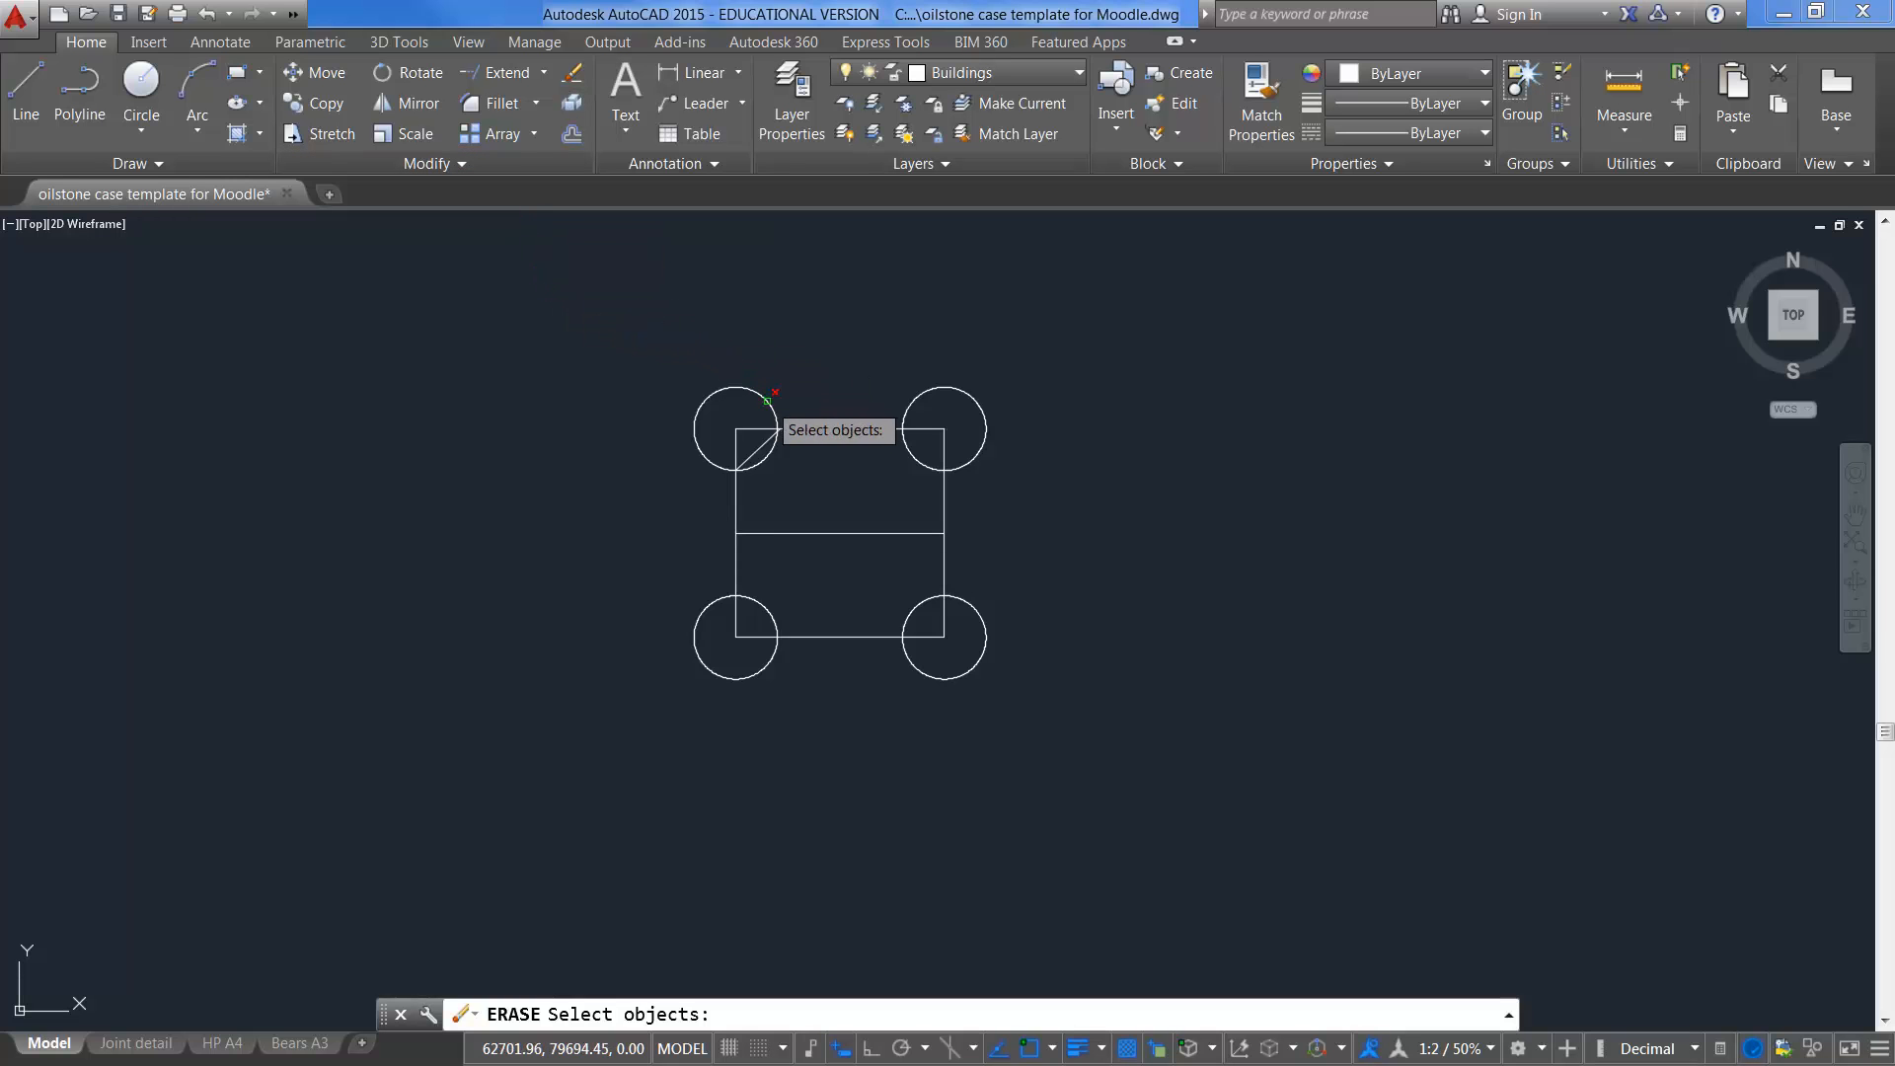
{"action": "left_click", "coordinate": [768, 401]}
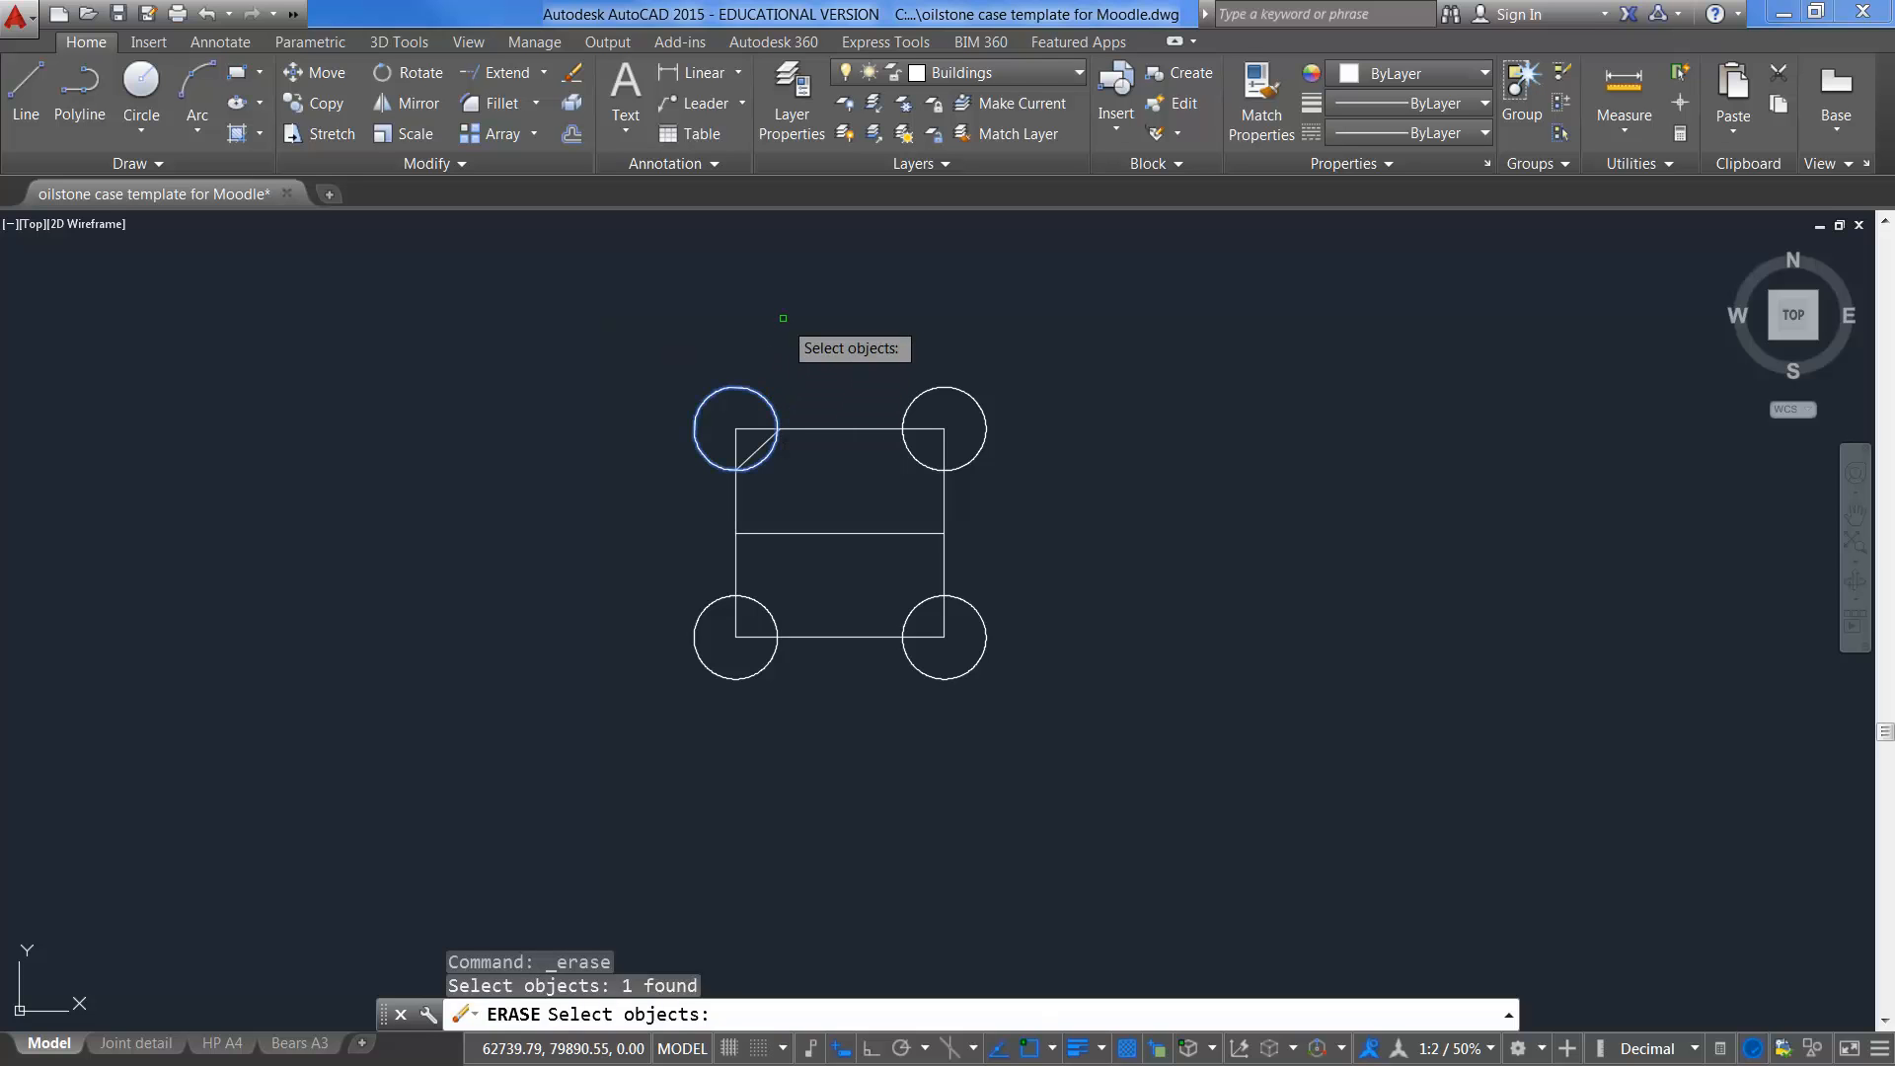
{"action": "key", "text": "Return"}
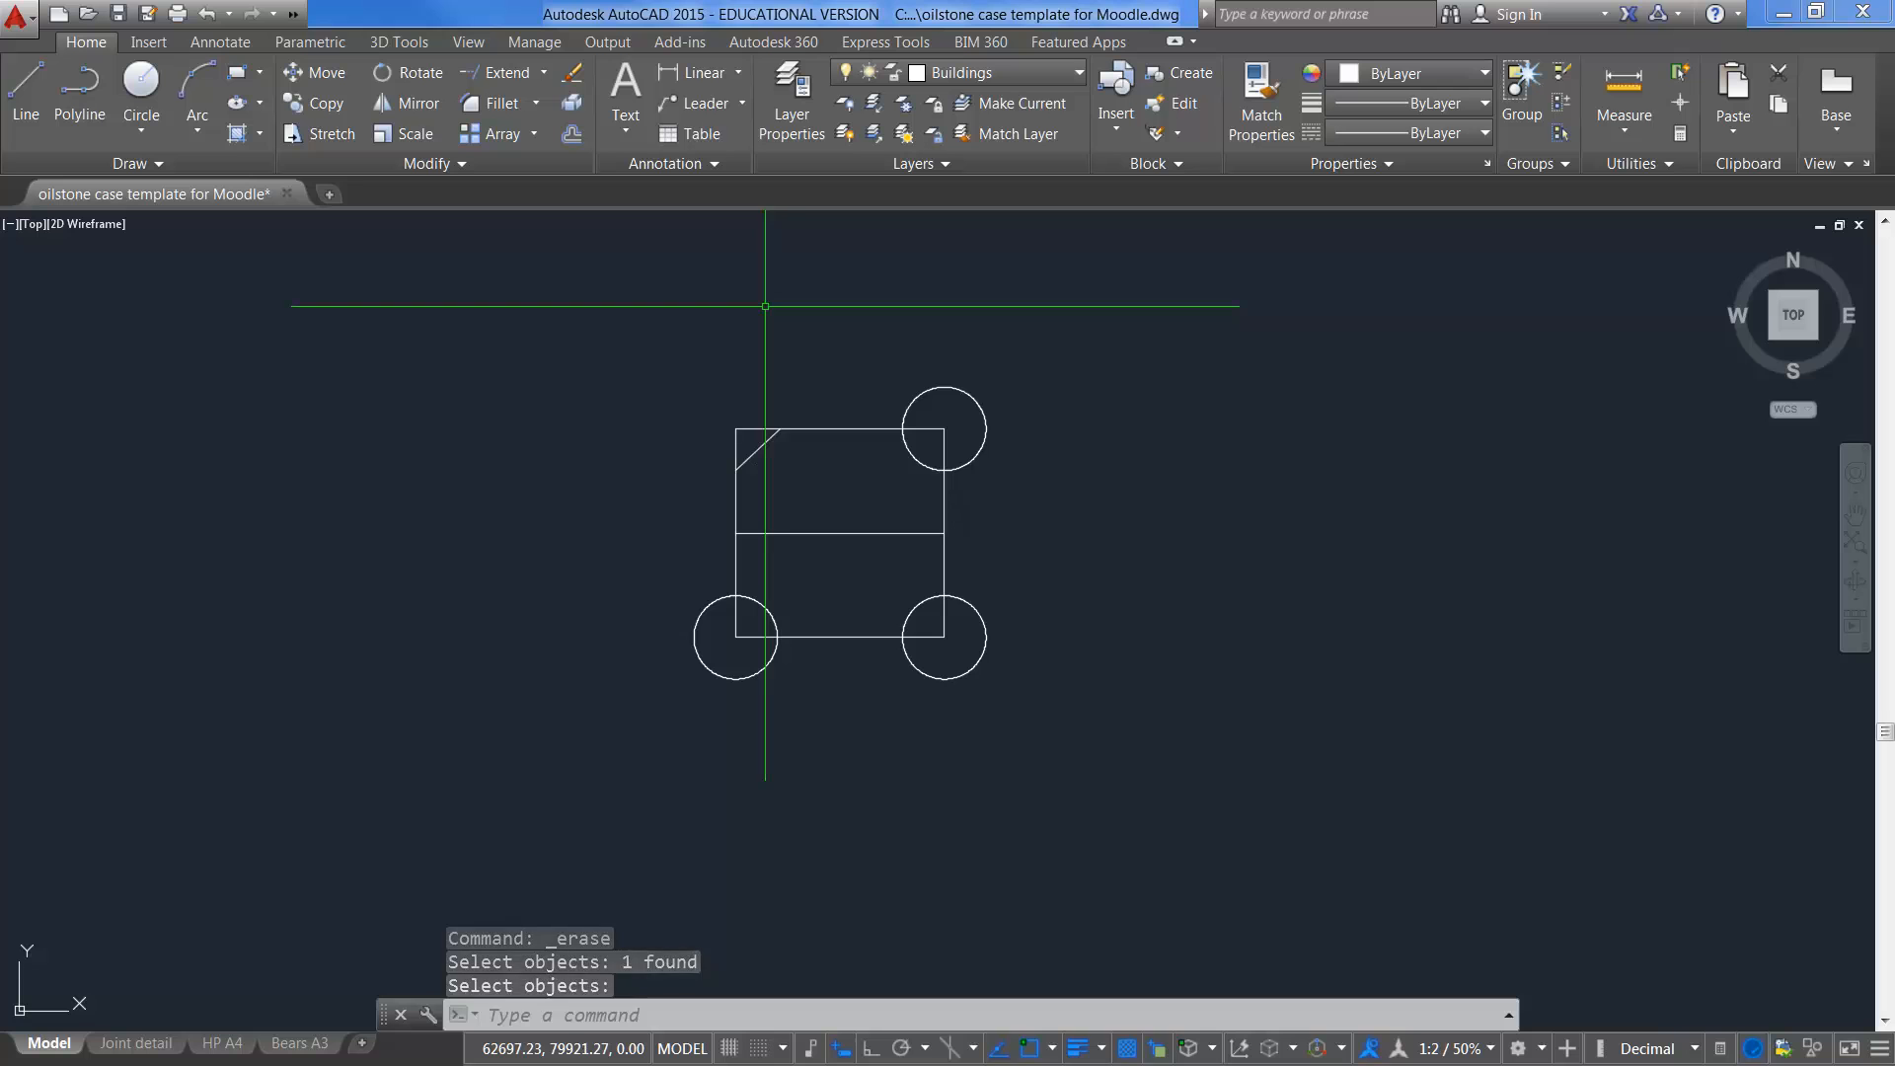
{"action": "key", "text": "Escape"}
{"action": "left_click", "coordinate": [943, 387]}
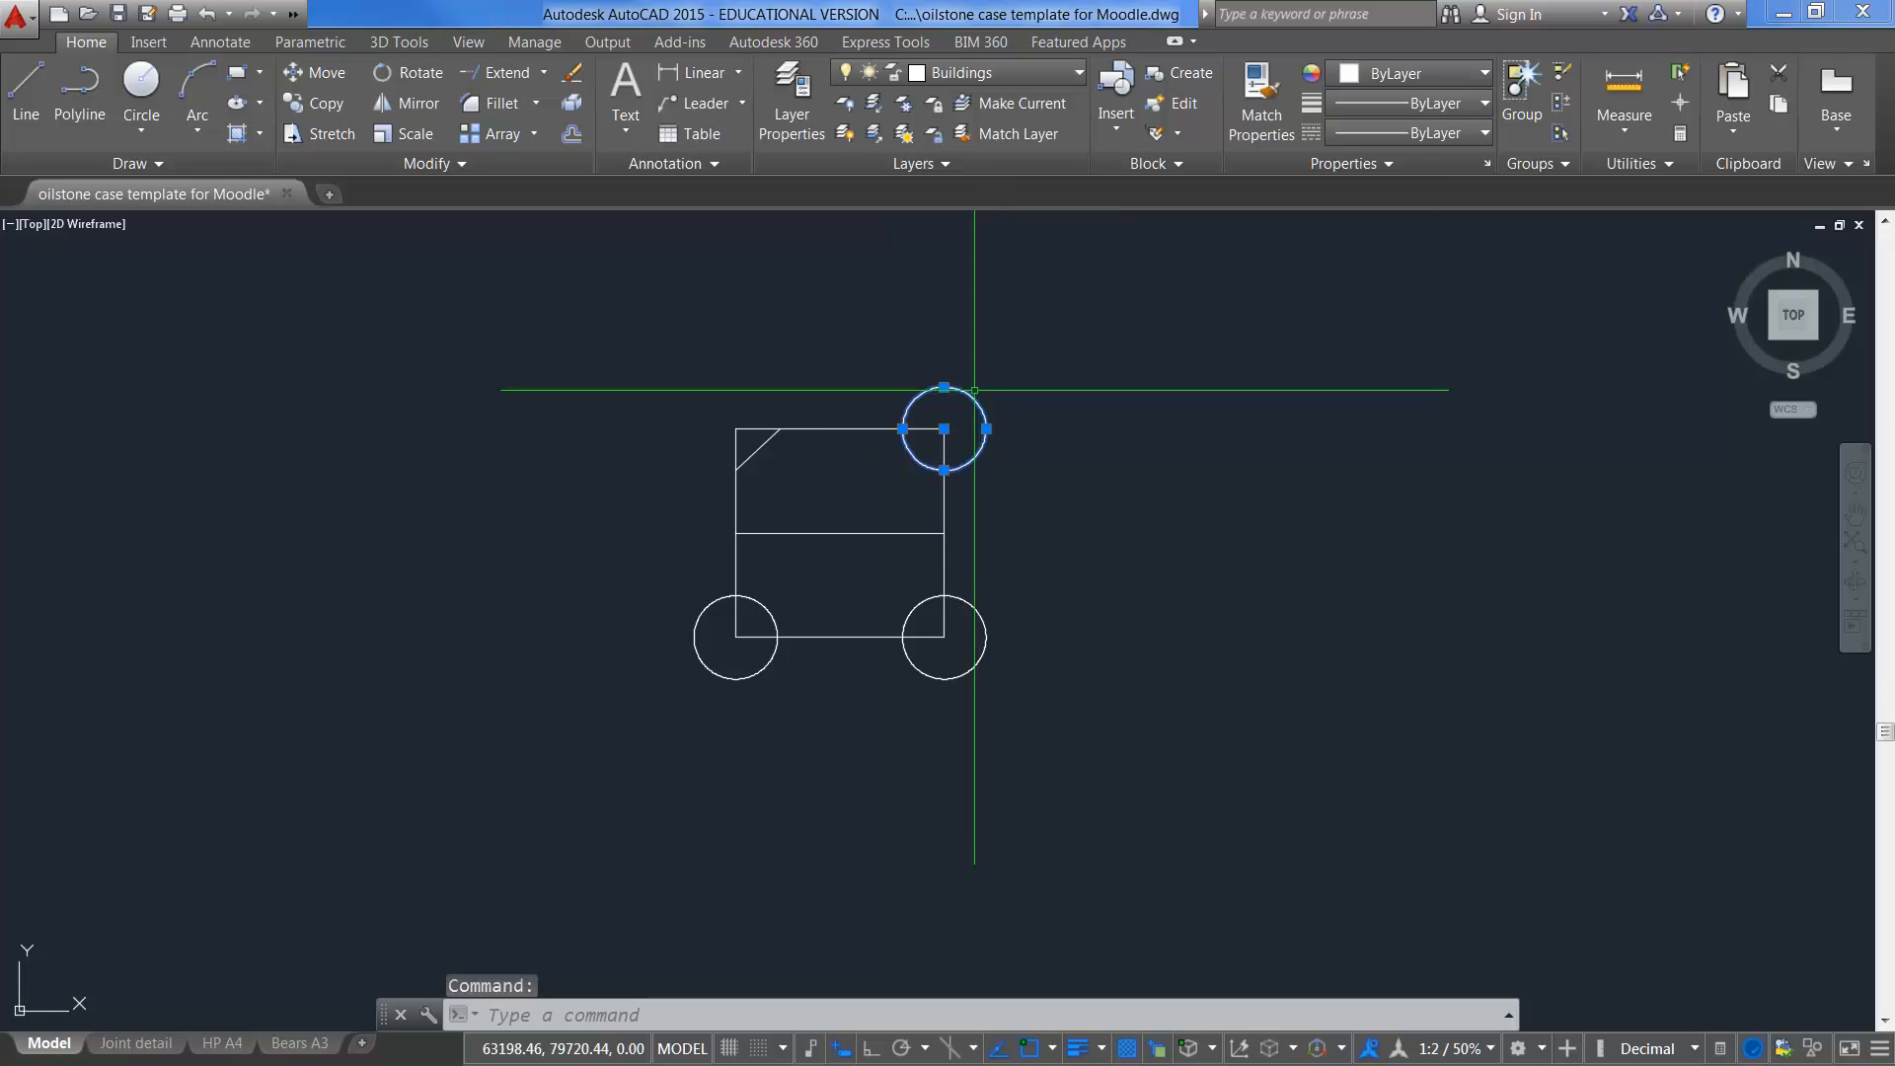
{"action": "key", "text": "Delete"}
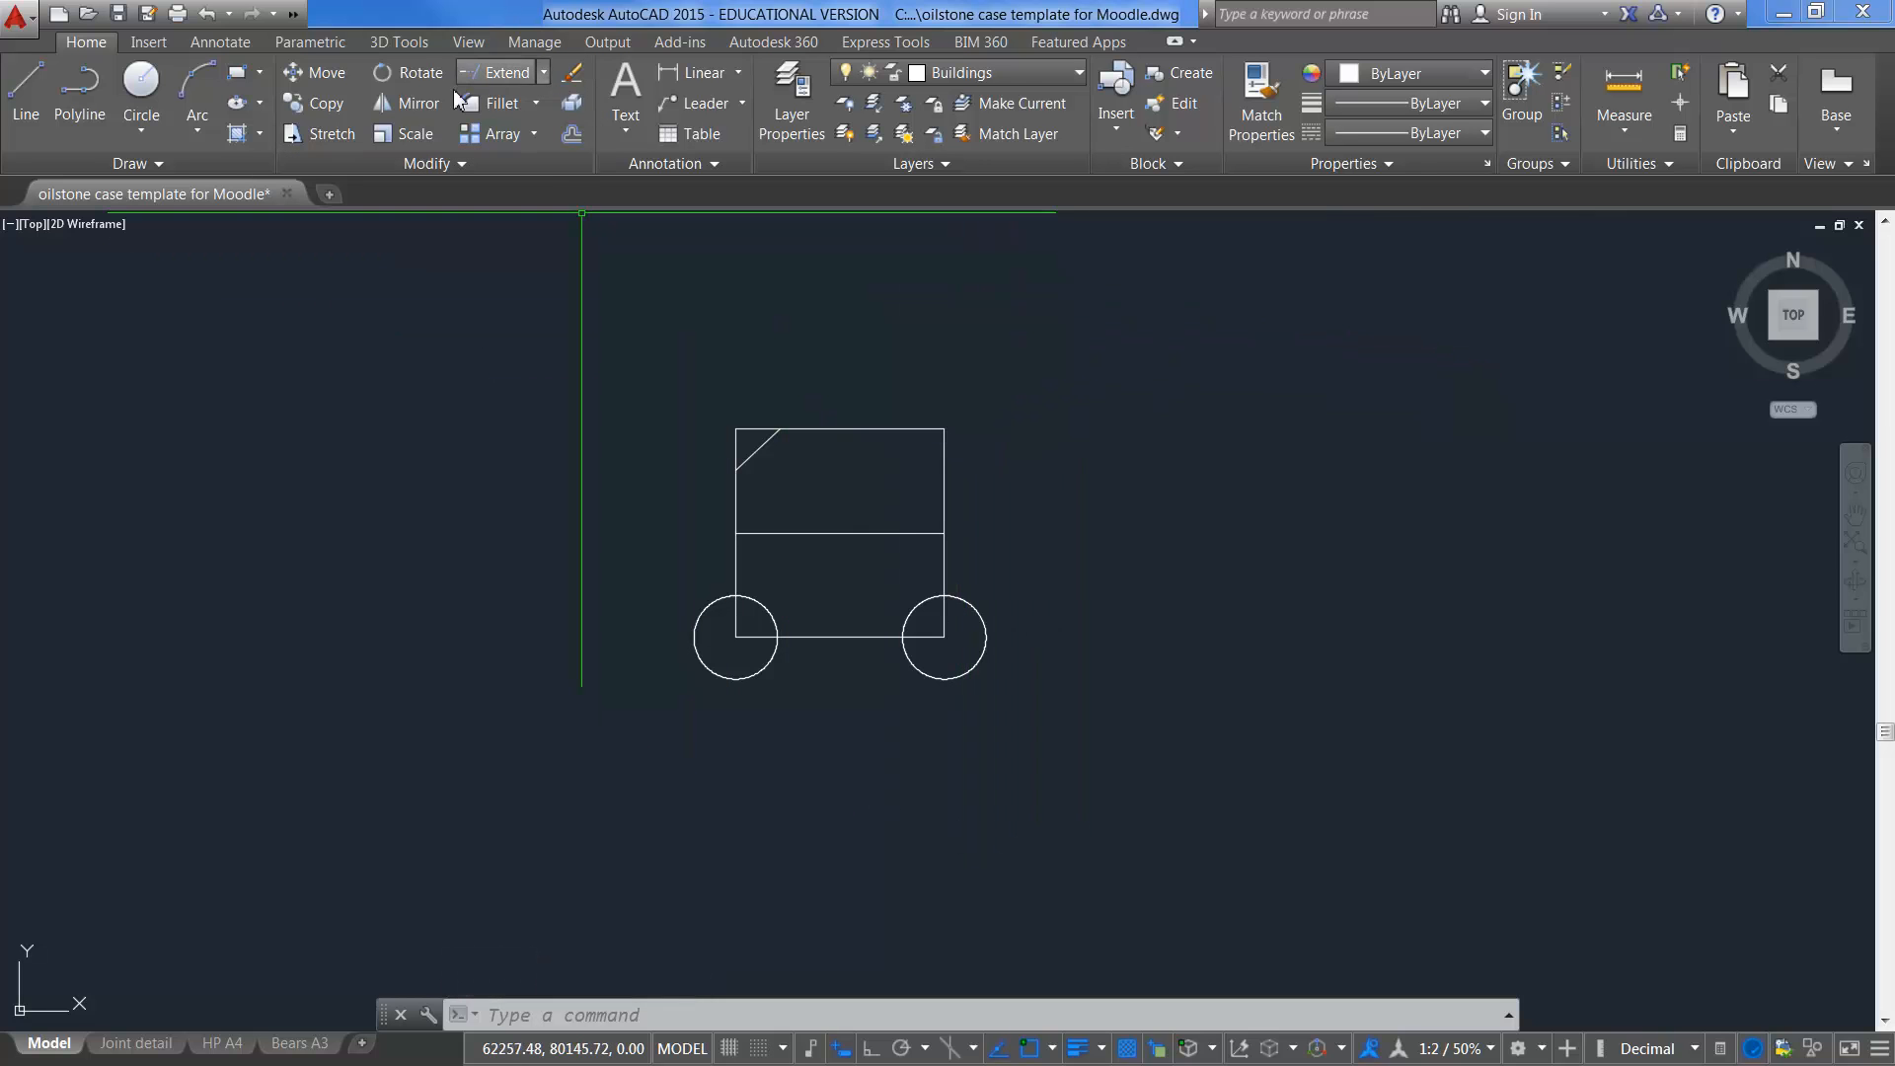
{"action": "right_click", "coordinate": [1041, 379]}
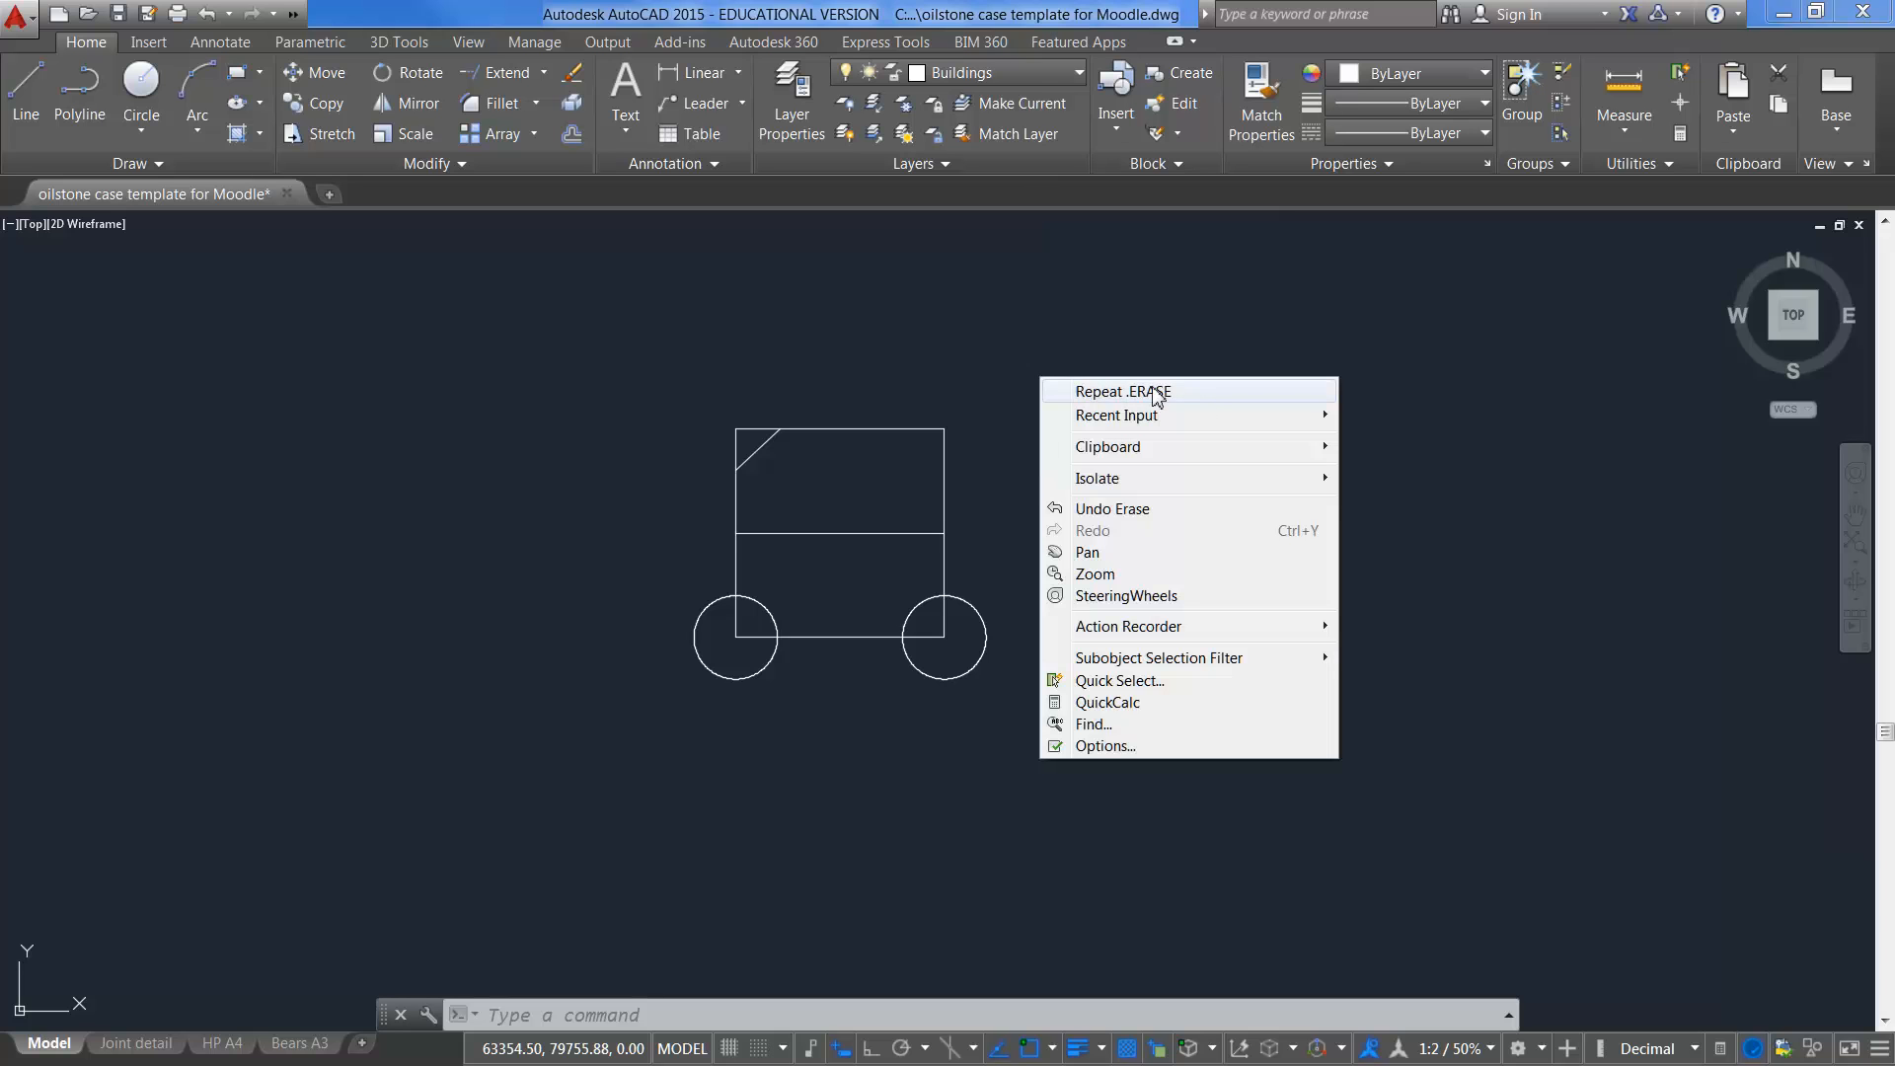
{"action": "mouse_move", "coordinate": [1165, 414]}
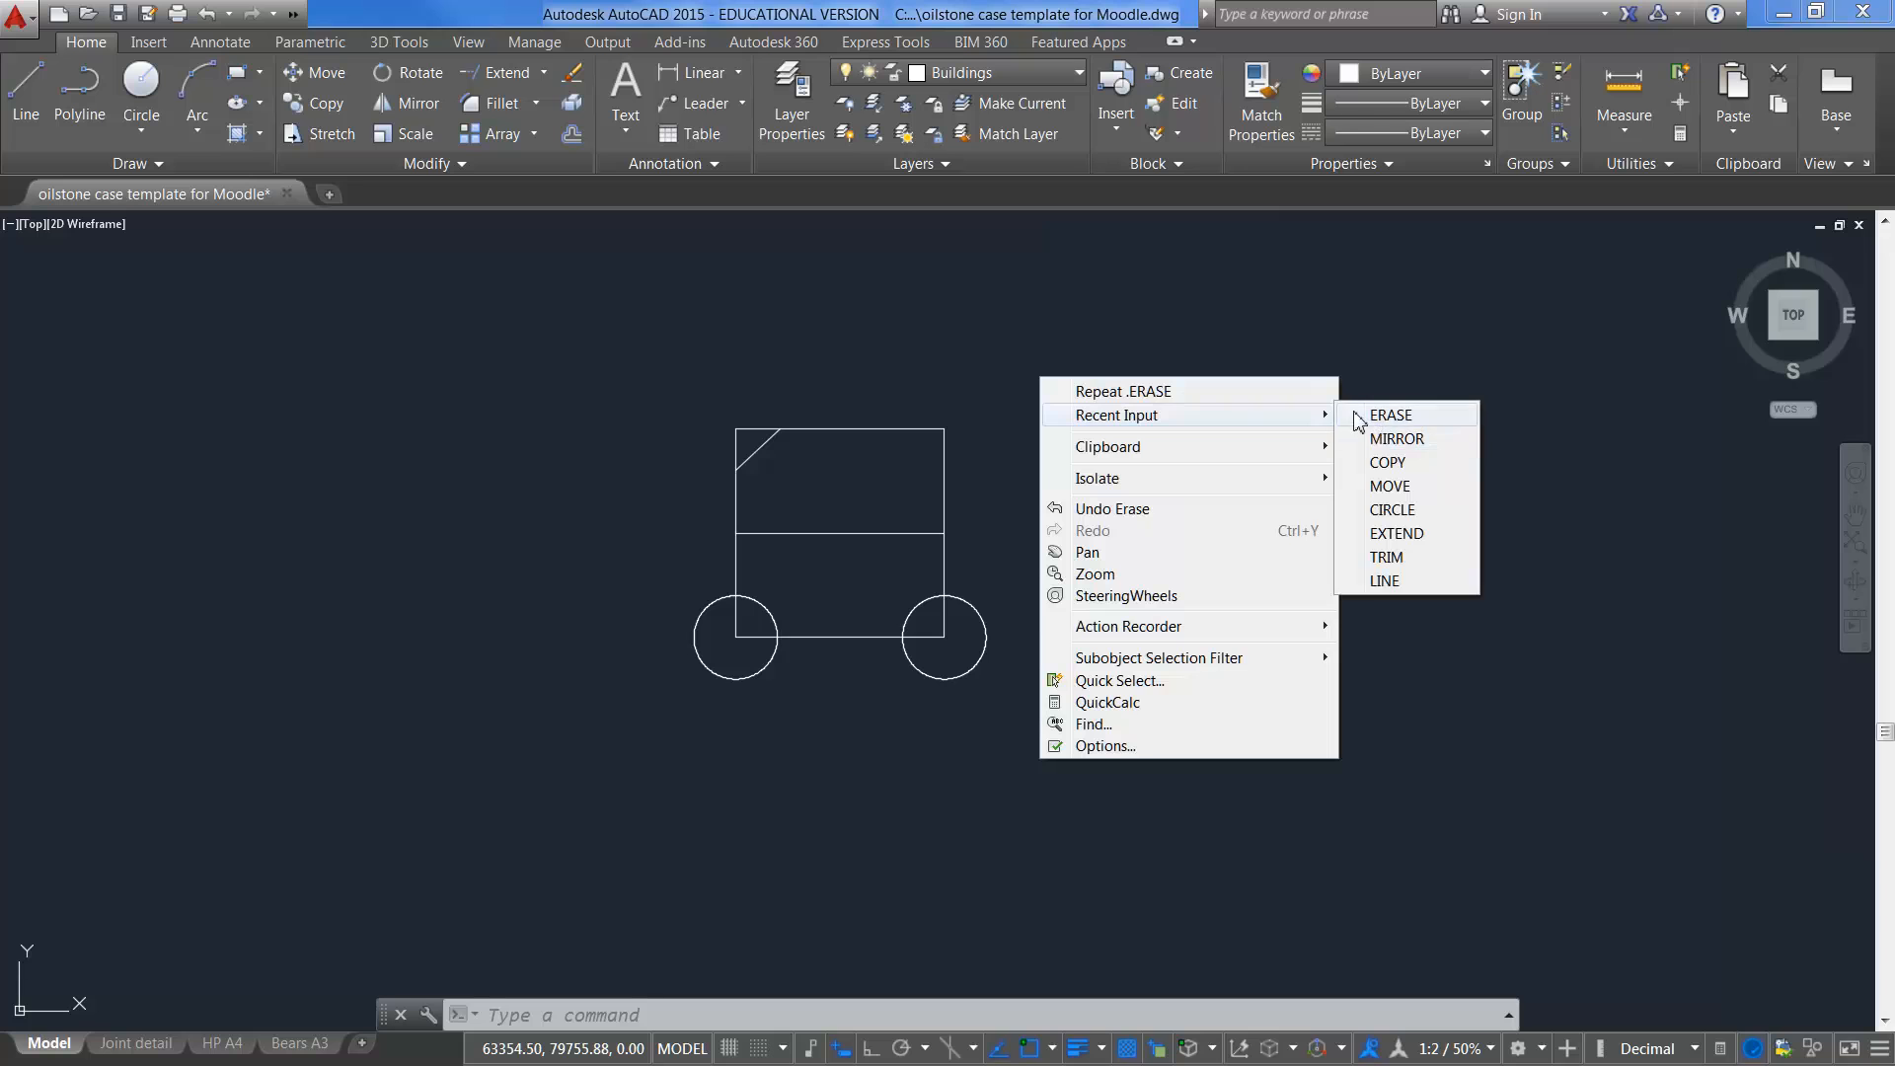
{"action": "left_click", "coordinate": [1157, 395]}
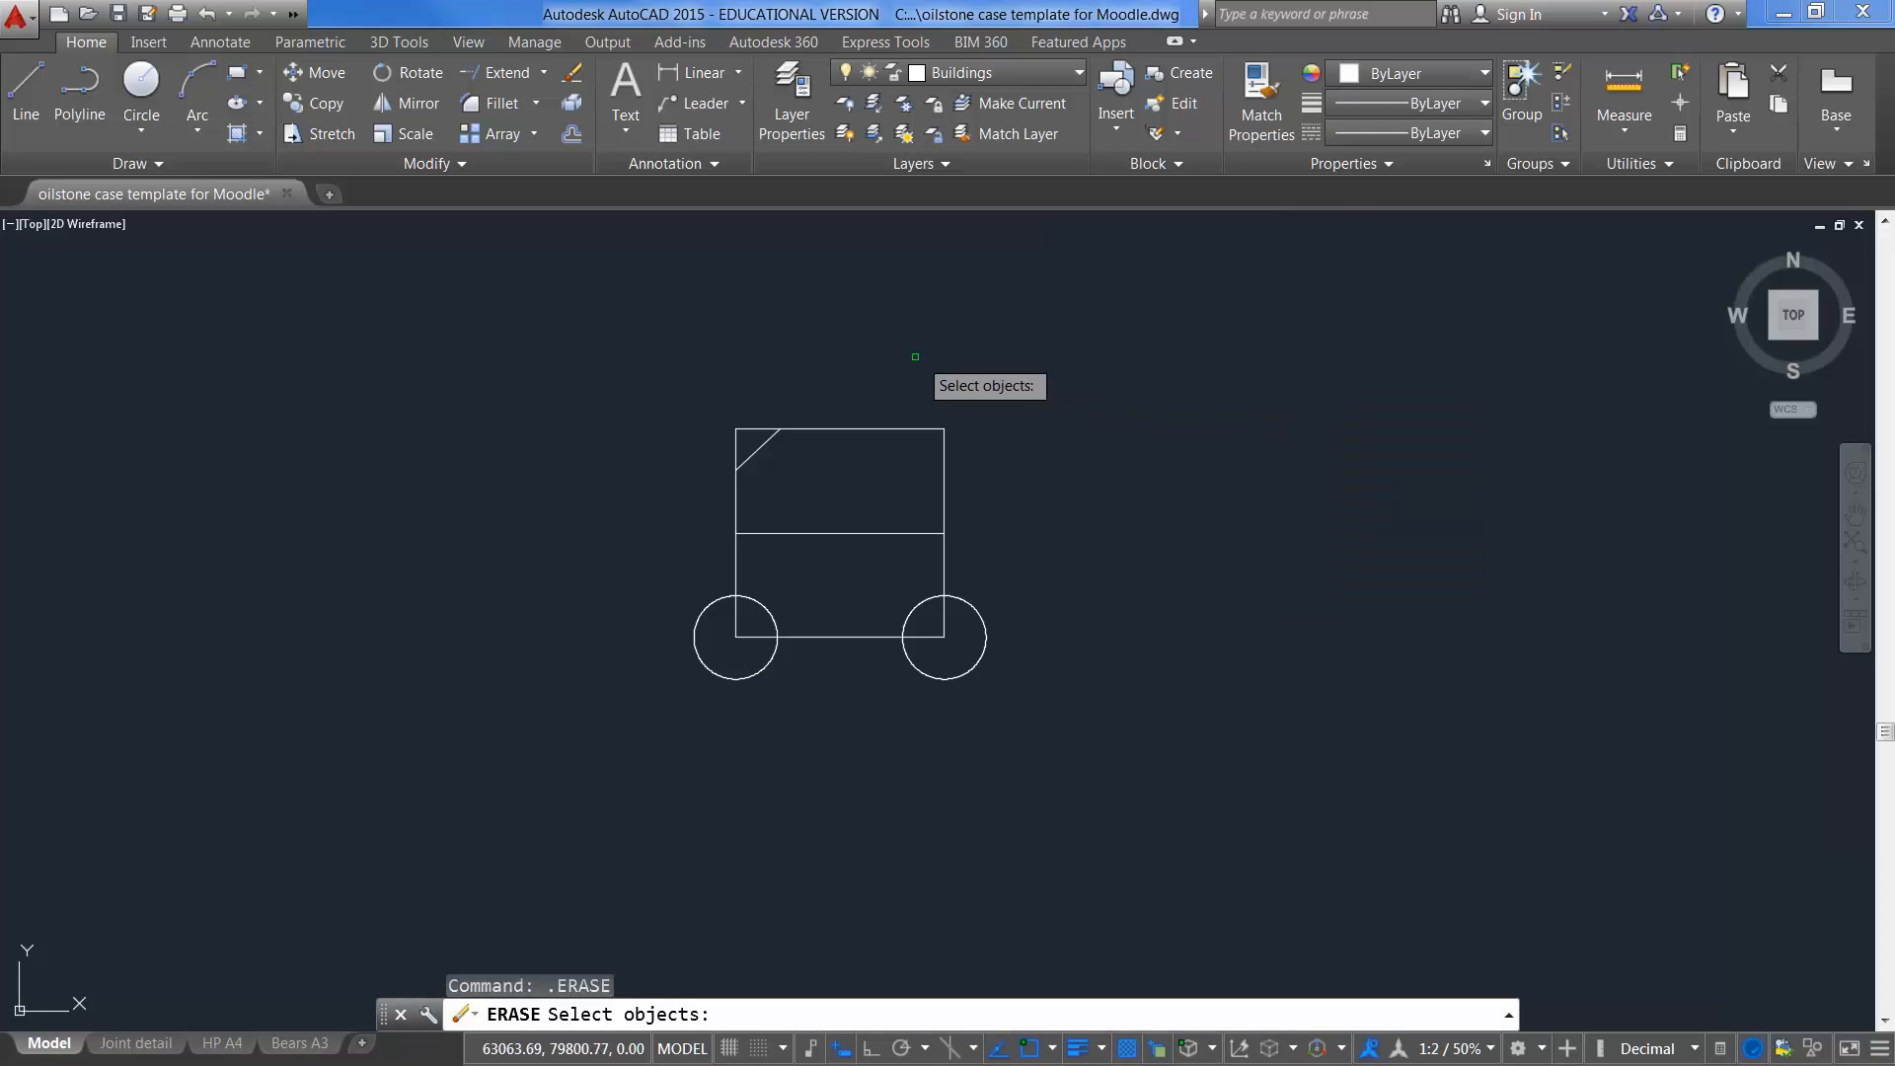
{"action": "left_click", "coordinate": [634, 312]}
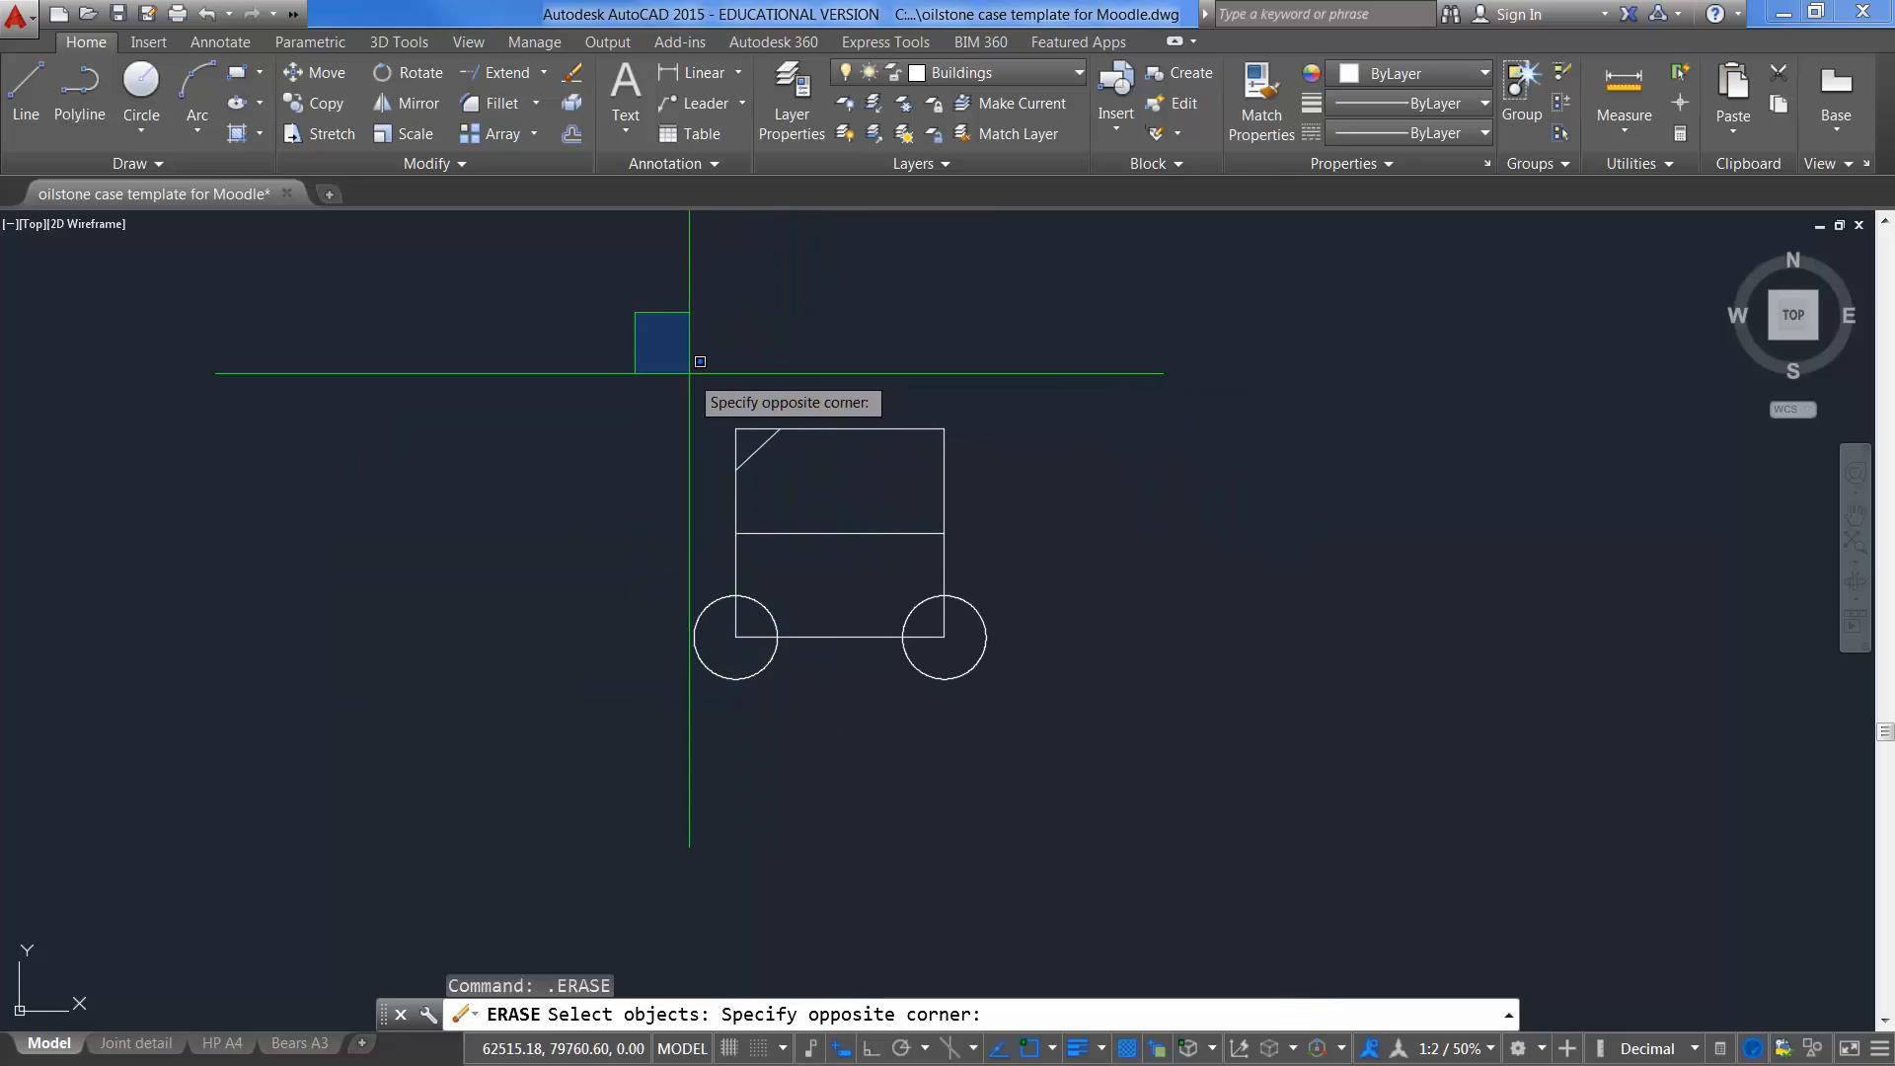
{"action": "key", "text": "Escape"}
{"action": "key", "text": "Escape"}
{"action": "key", "text": "Escape"}
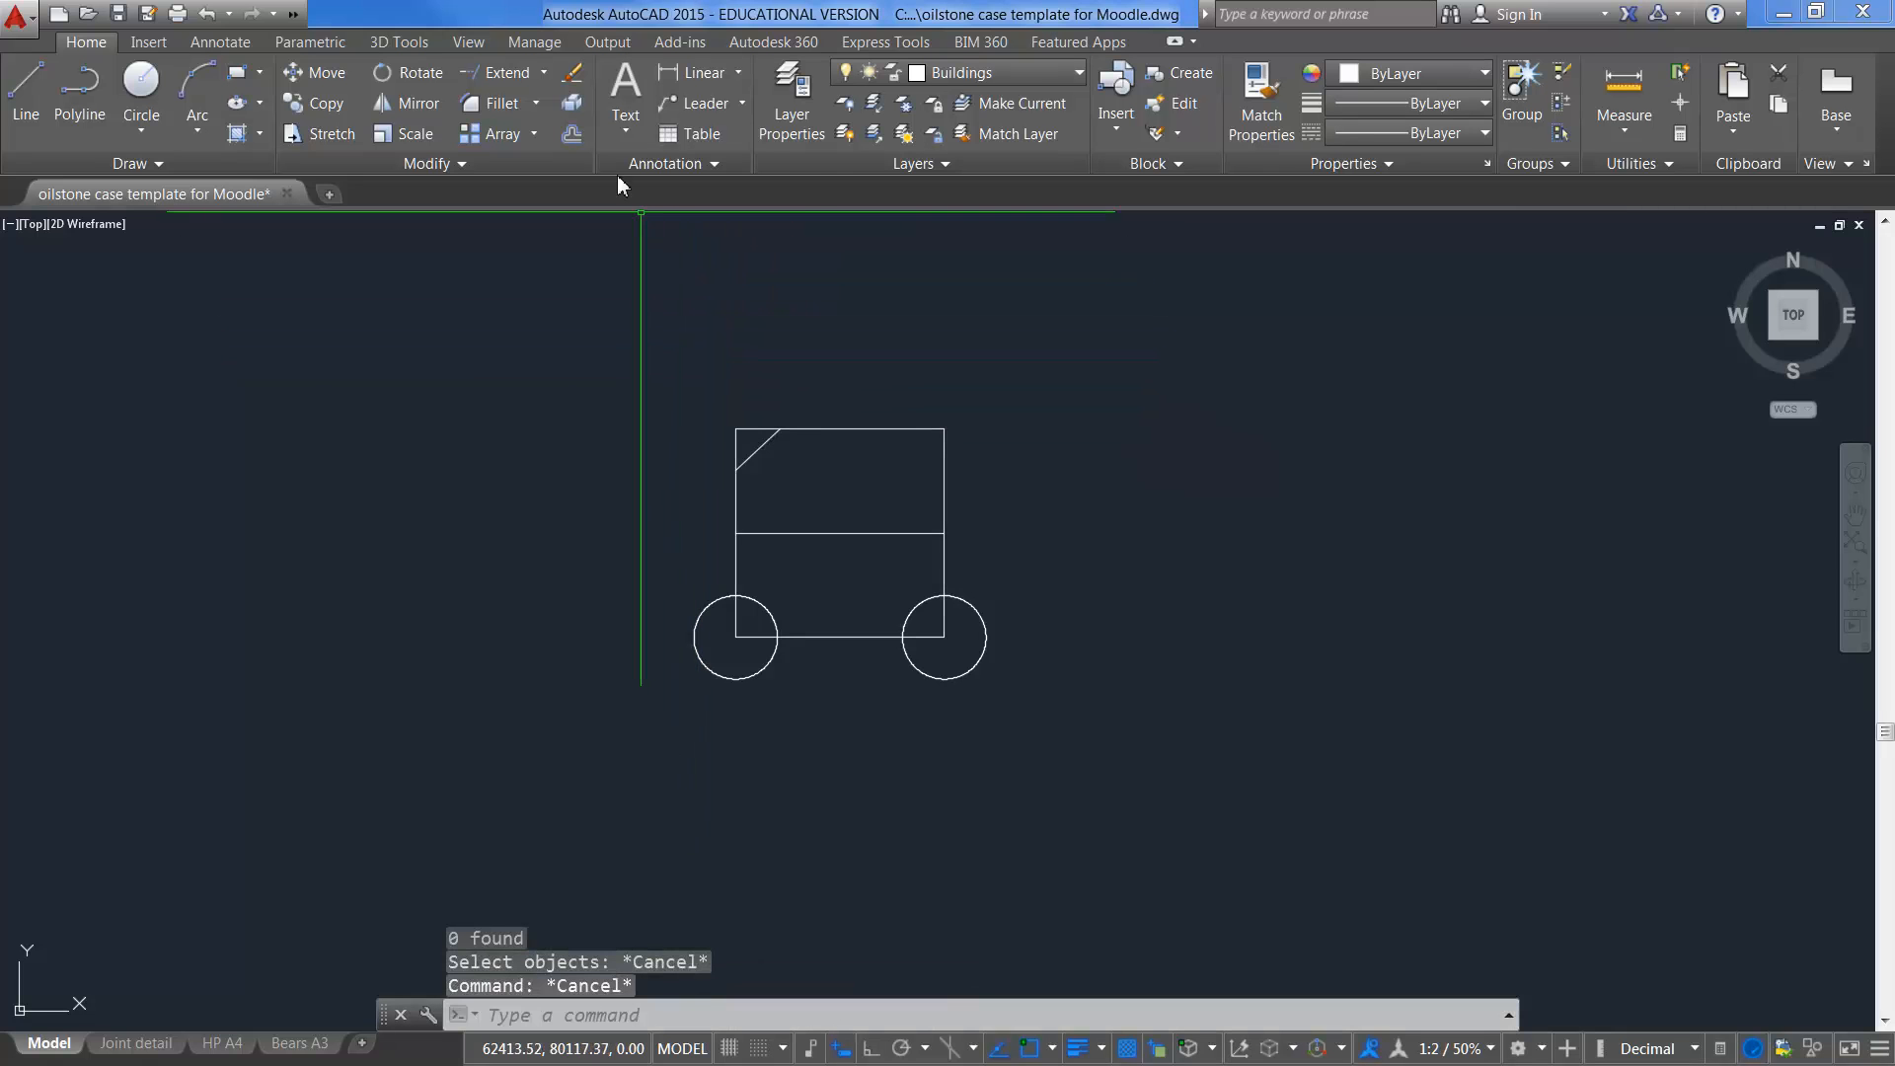
Step: Erase the short diagonal line at the square's upper-left corner using a window selection that fully encloses it
{"action": "left_click", "coordinate": [573, 75]}
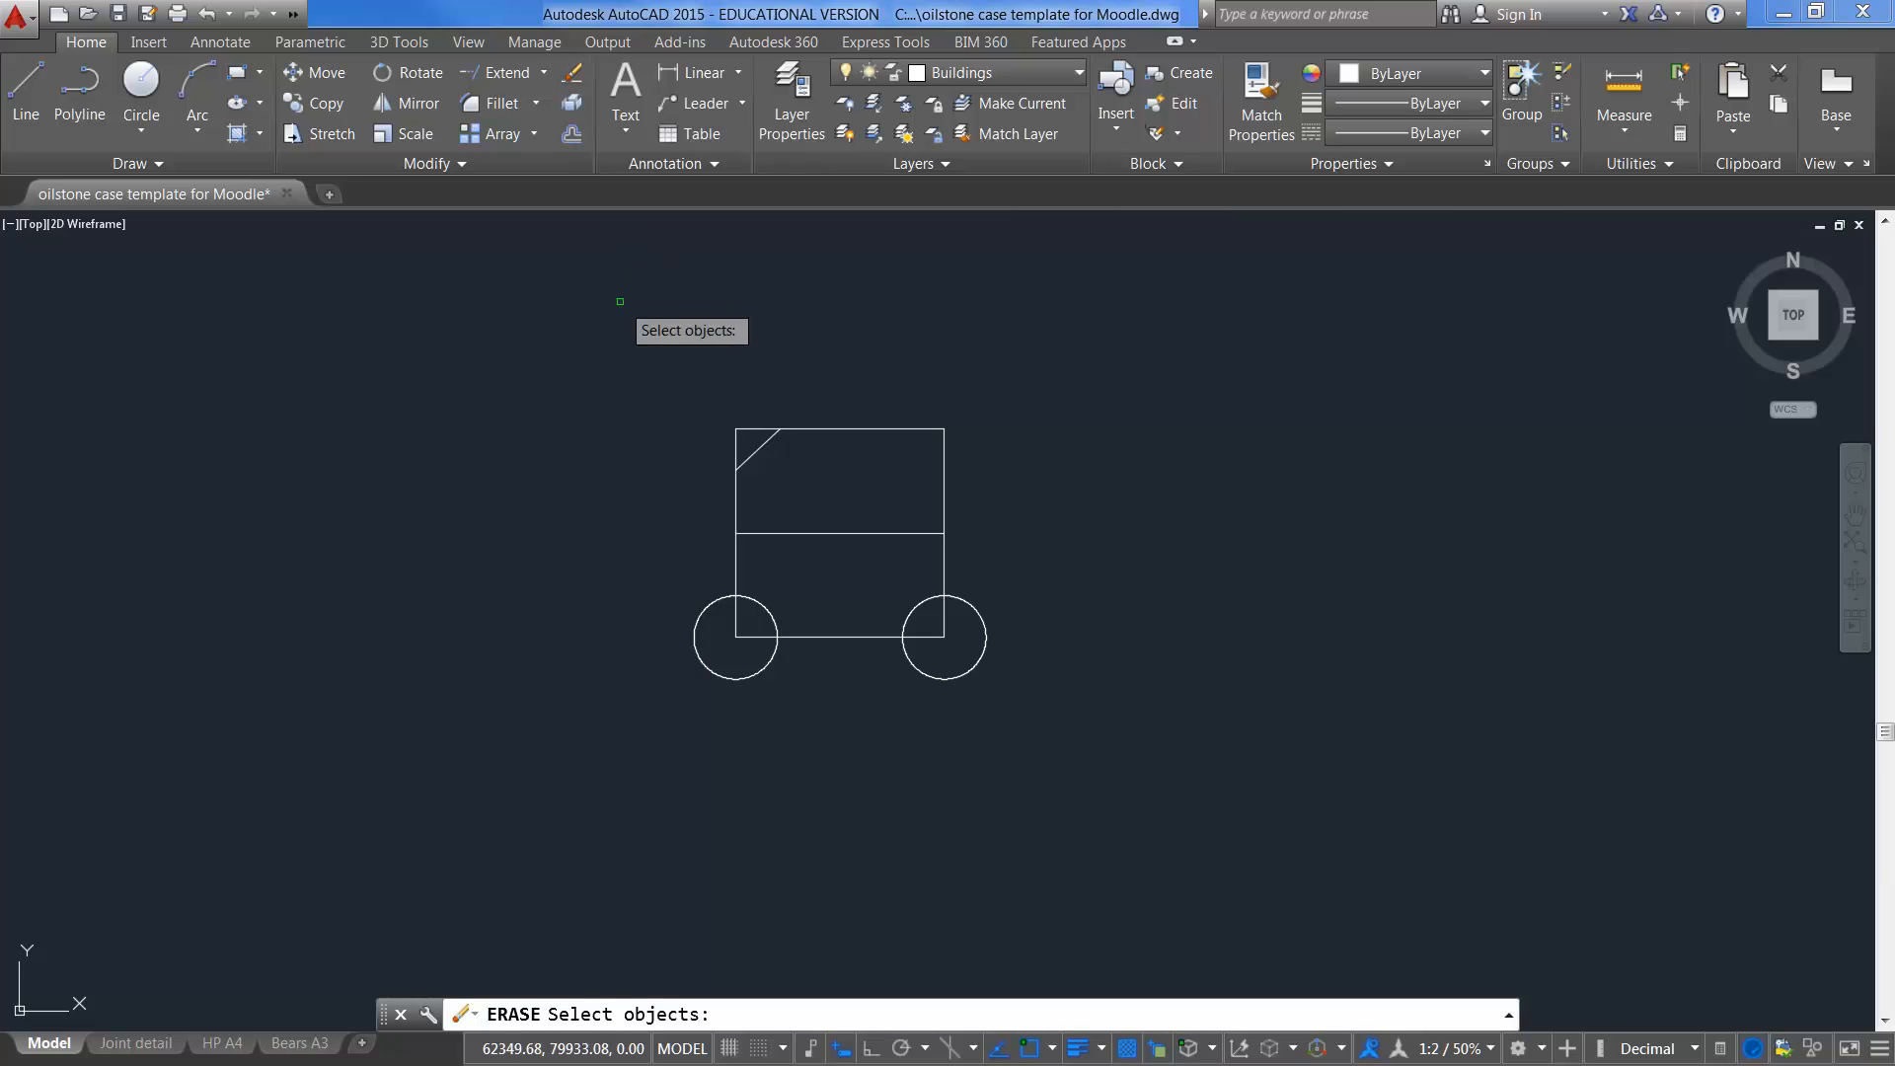
{"action": "left_click", "coordinate": [673, 327]}
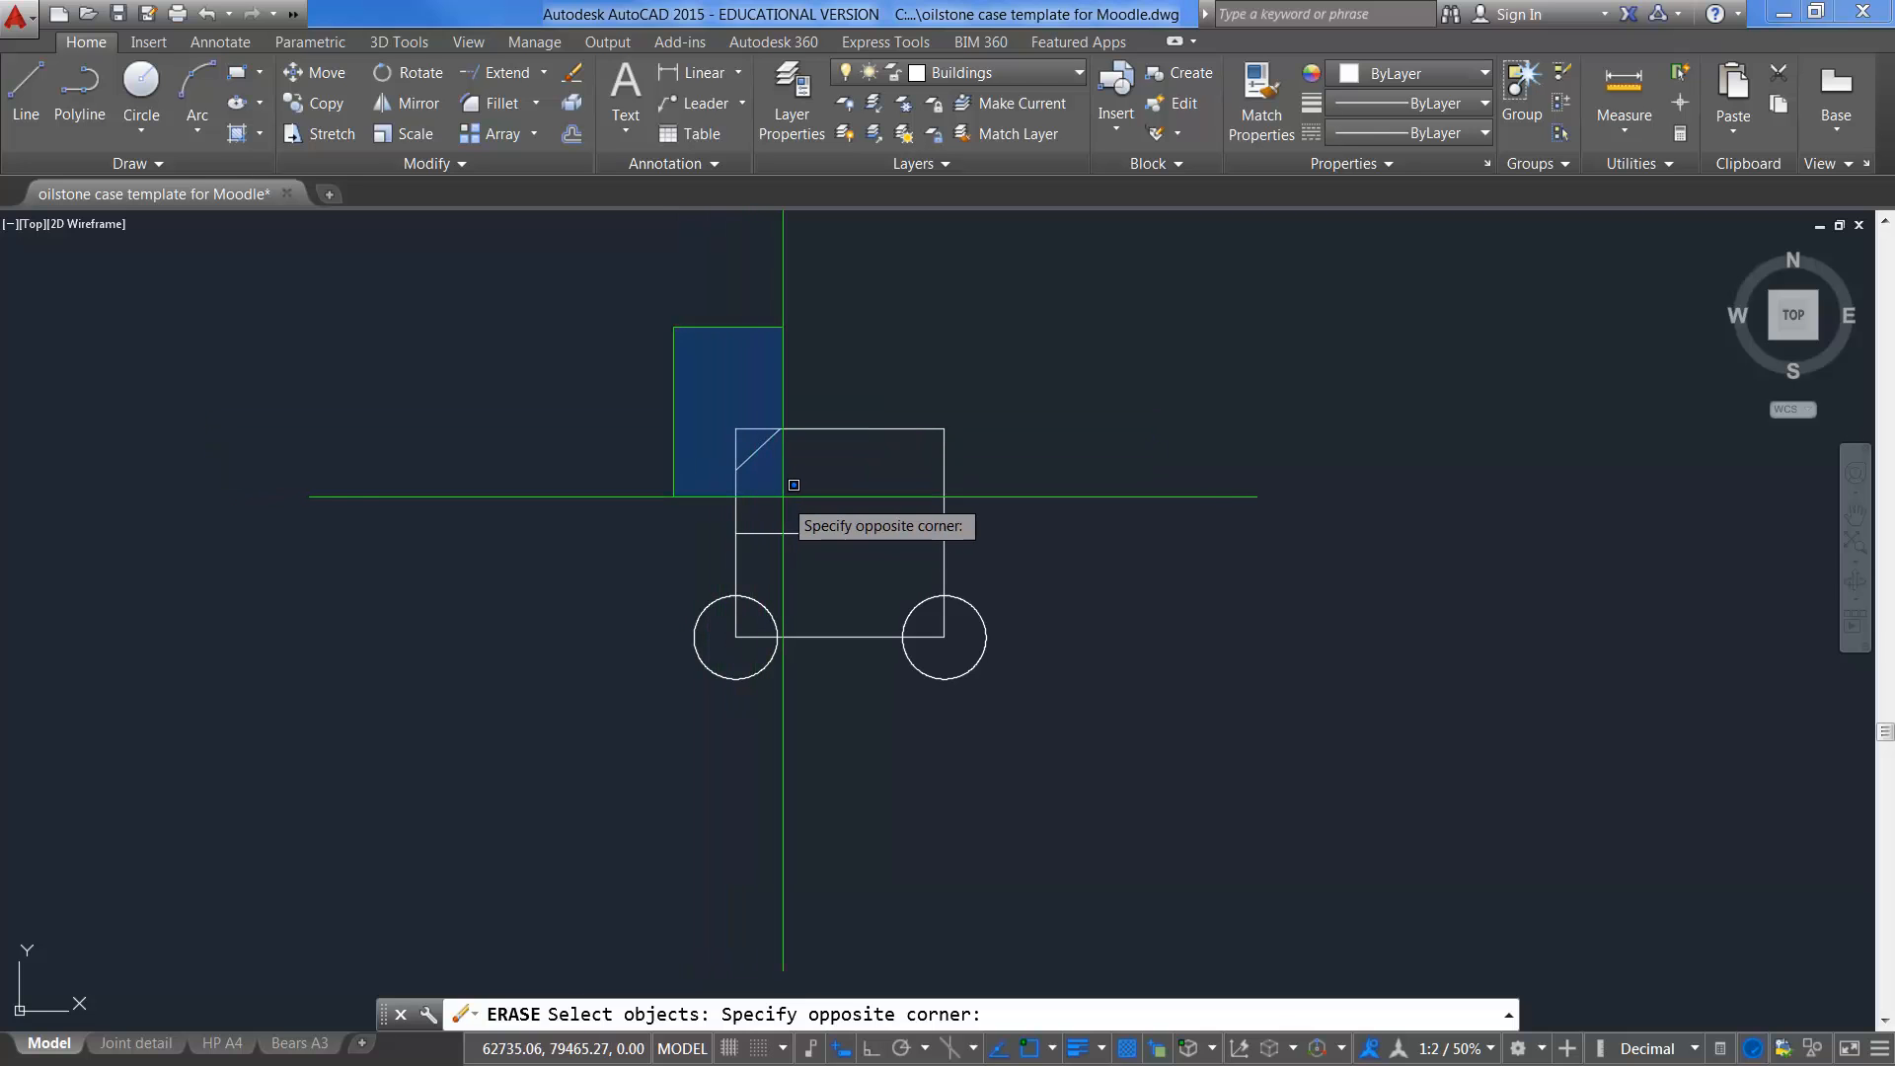
{"action": "left_click", "coordinate": [846, 503]}
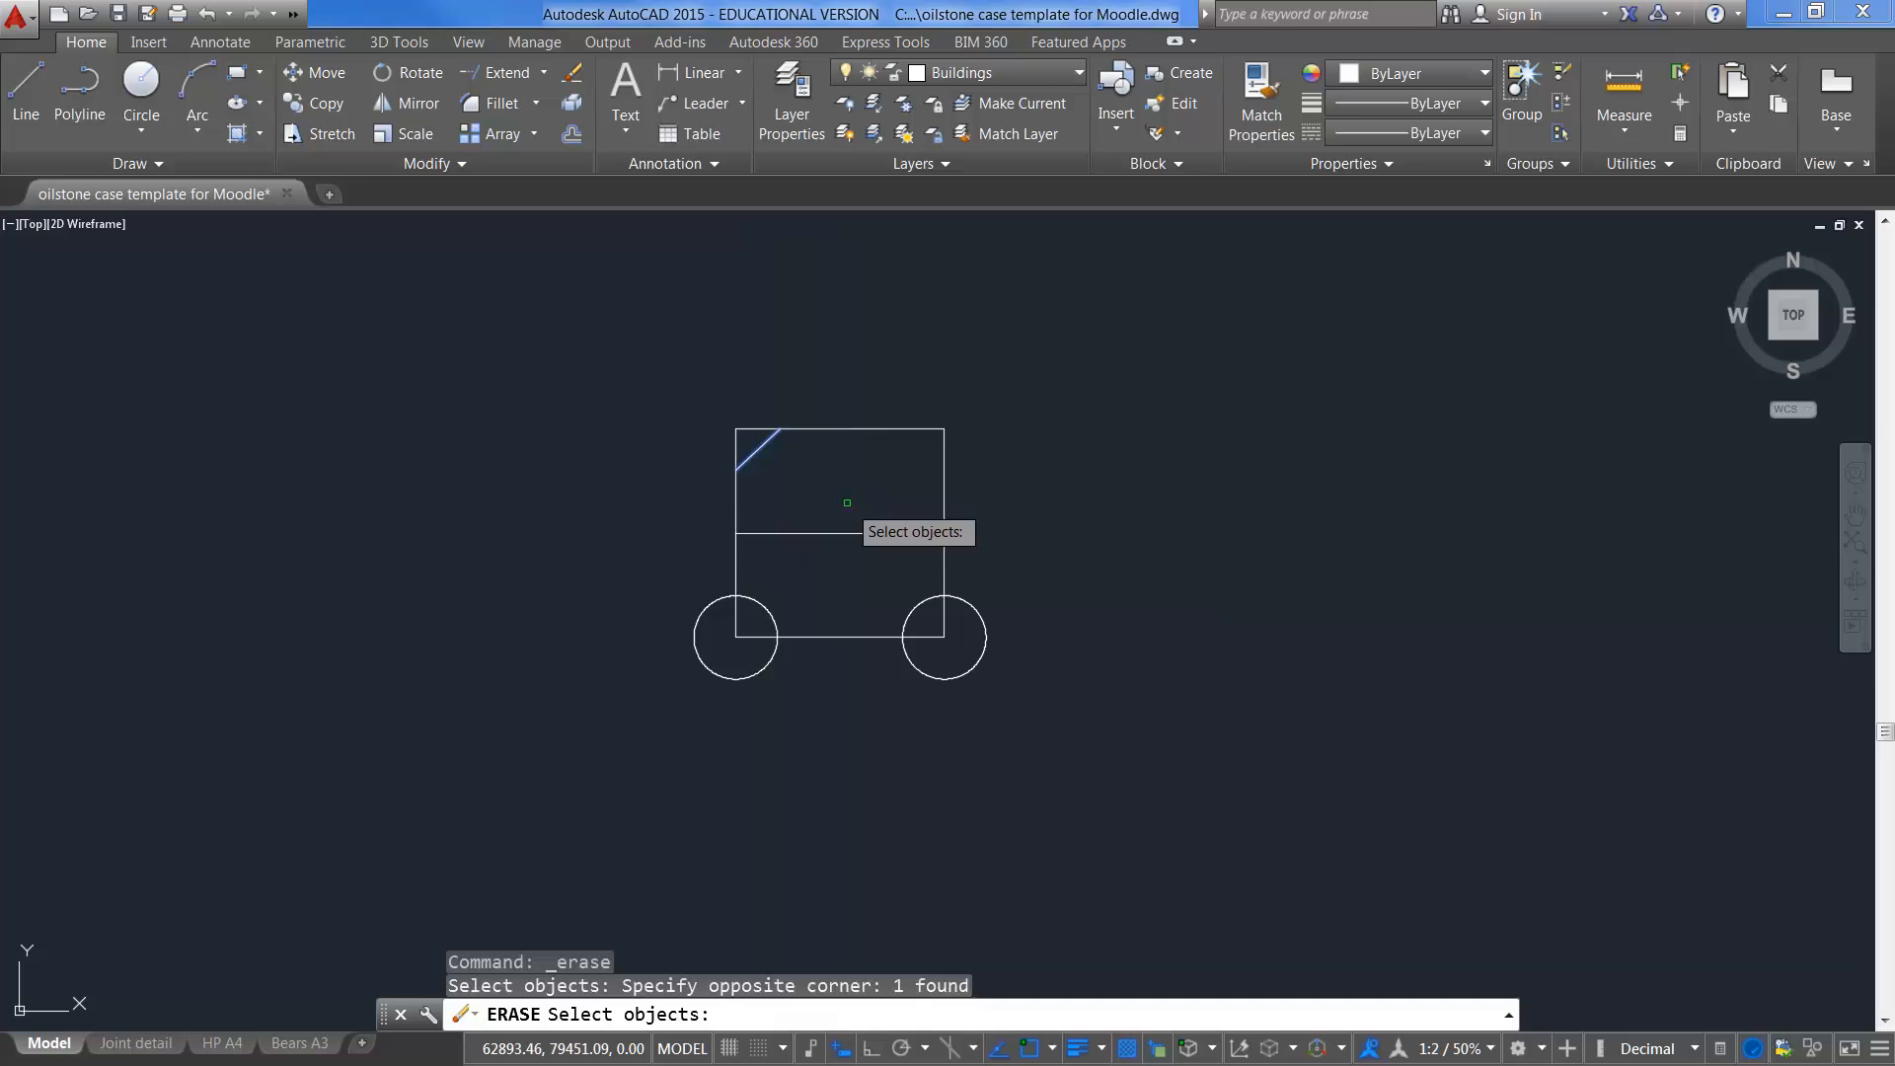
{"action": "key", "text": "Return"}
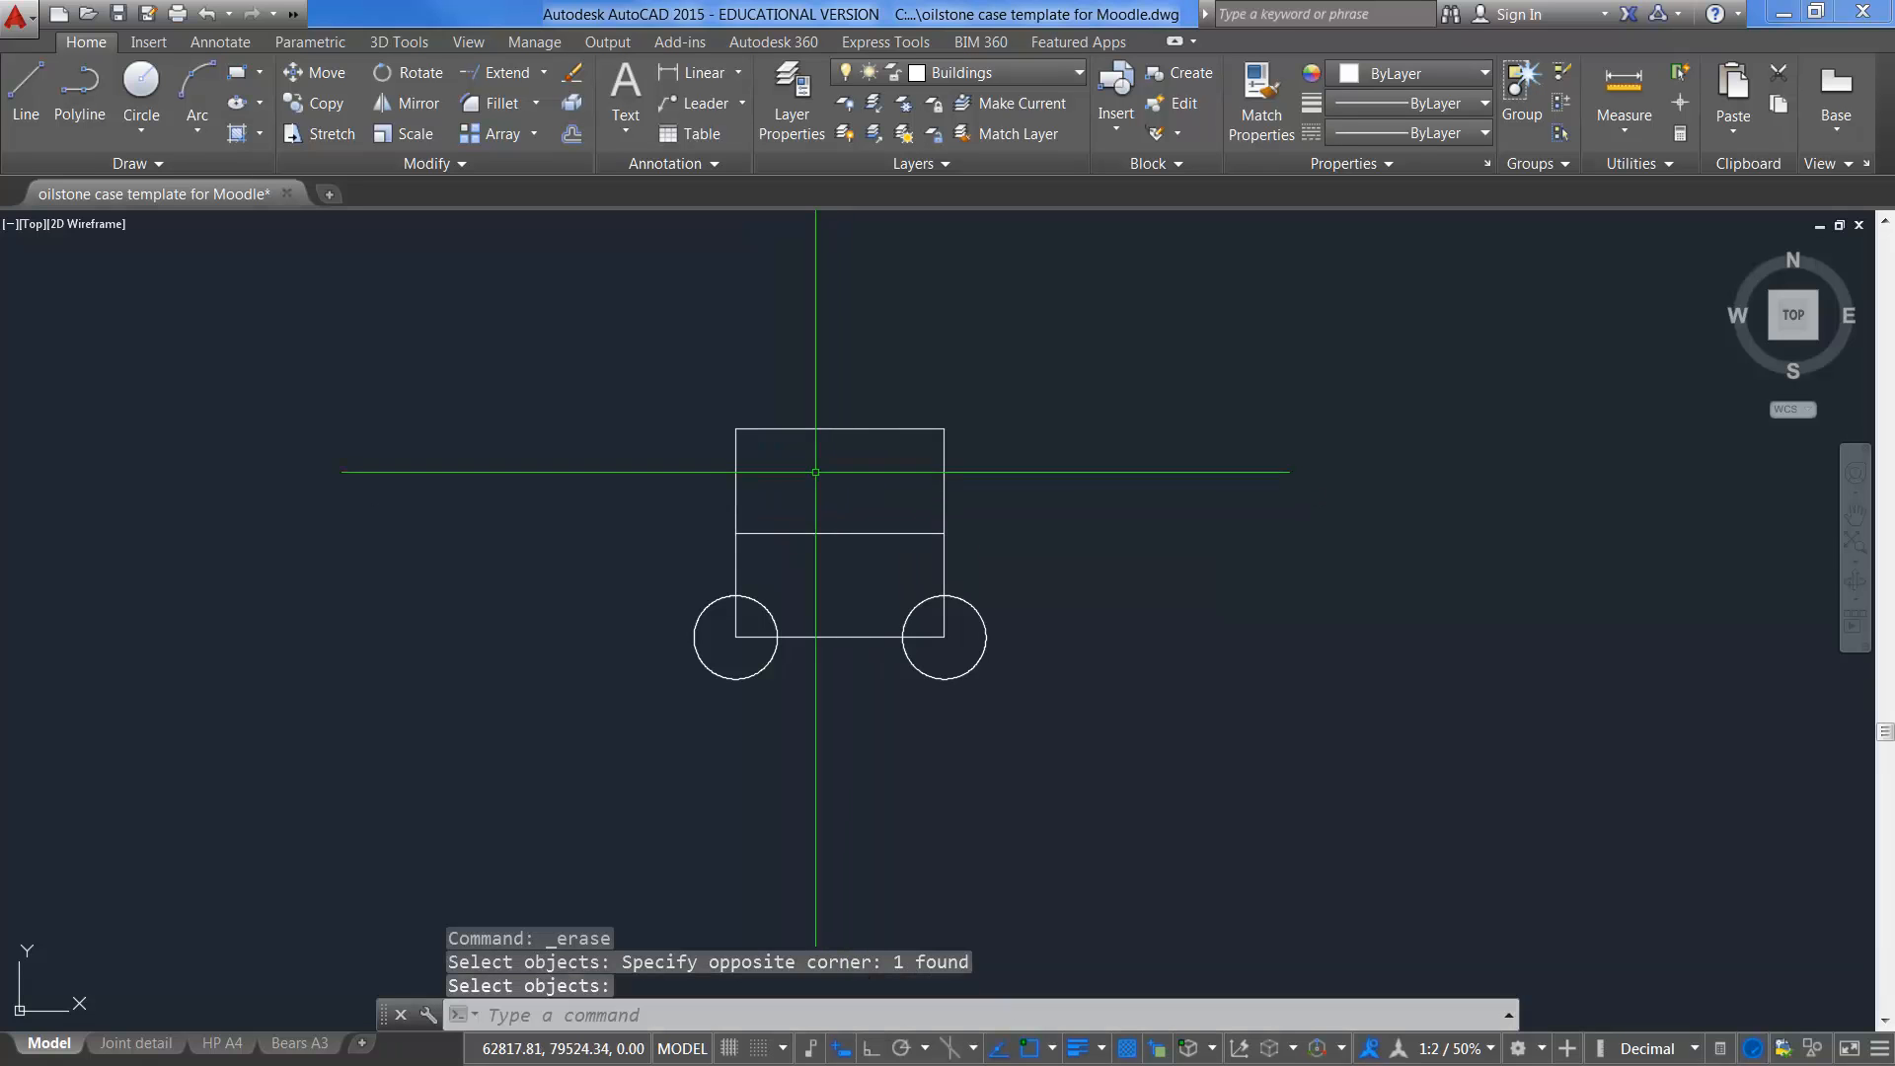
Step: Erase the square's right edge and the lower-right circle together using a window selection that fully encloses both
{"action": "left_click", "coordinate": [576, 76]}
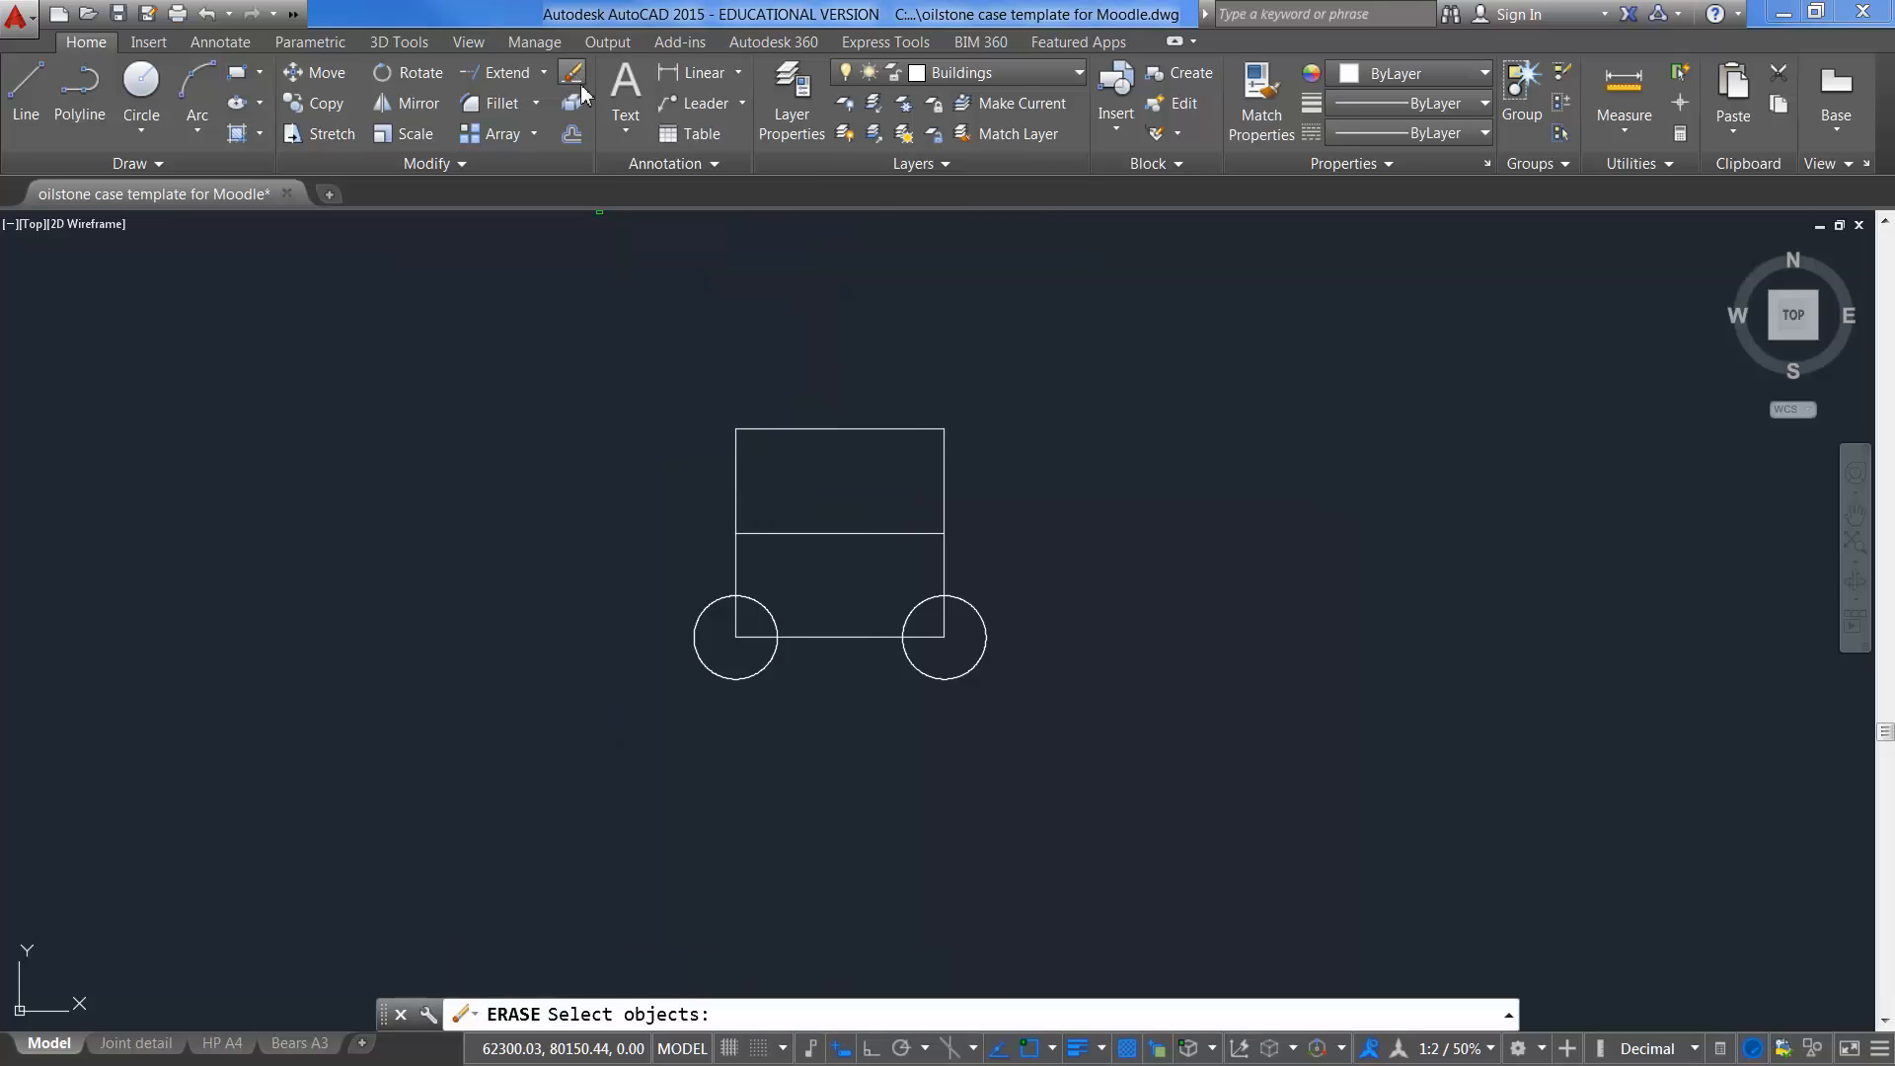
{"action": "left_click", "coordinate": [821, 354]}
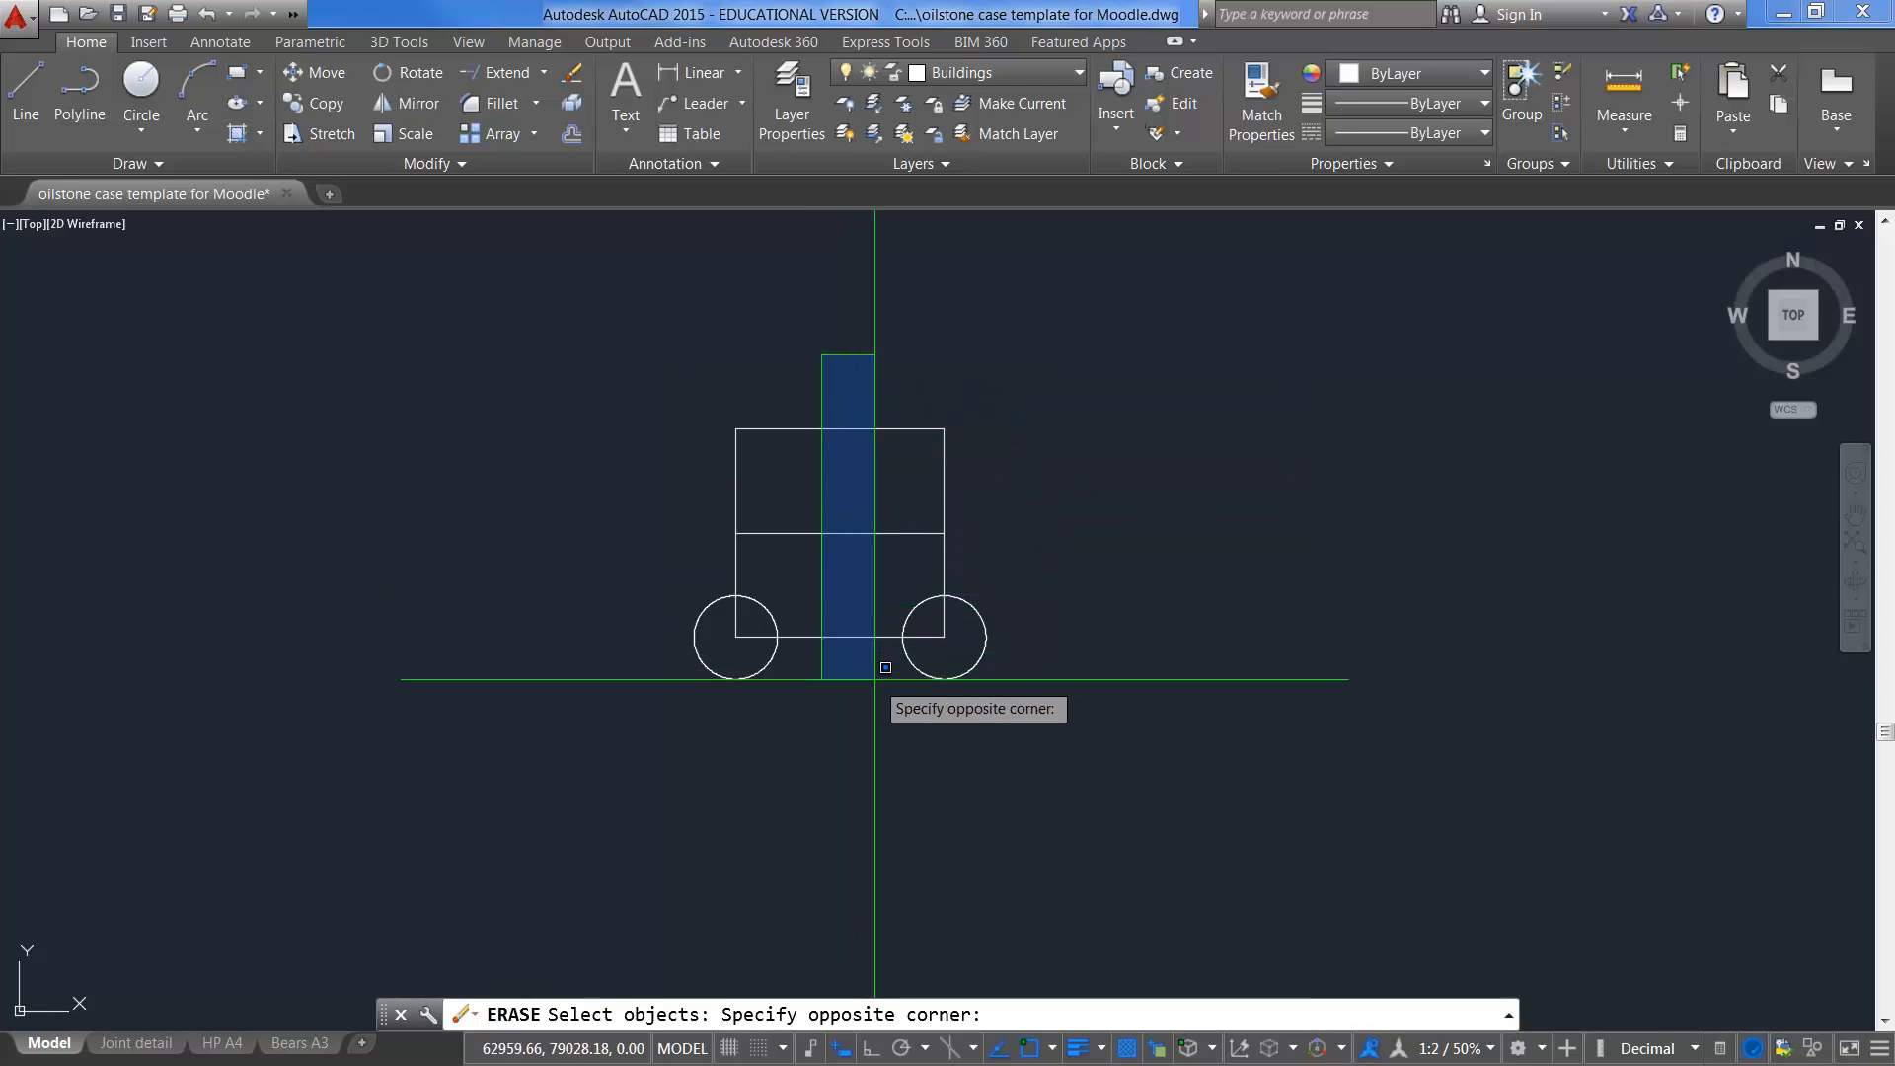
{"action": "left_click", "coordinate": [1071, 726]}
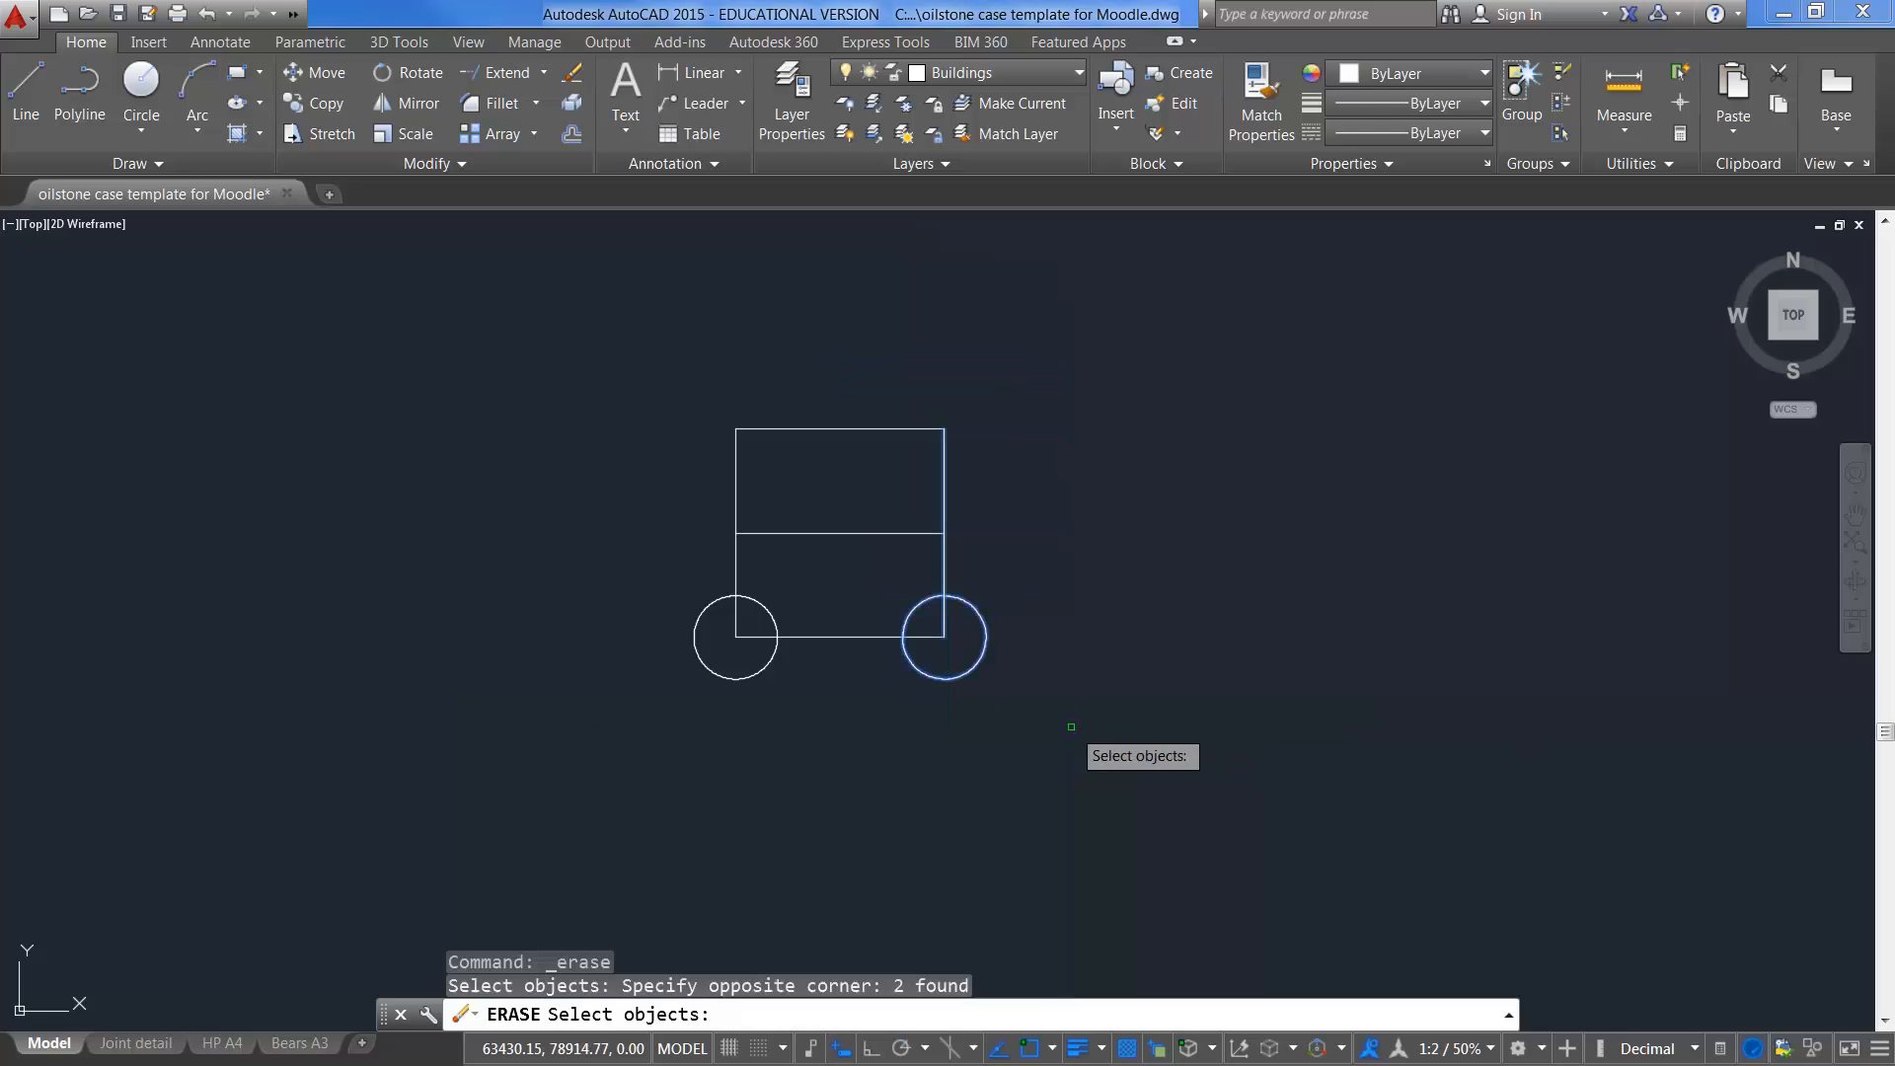
{"action": "key", "text": "Return"}
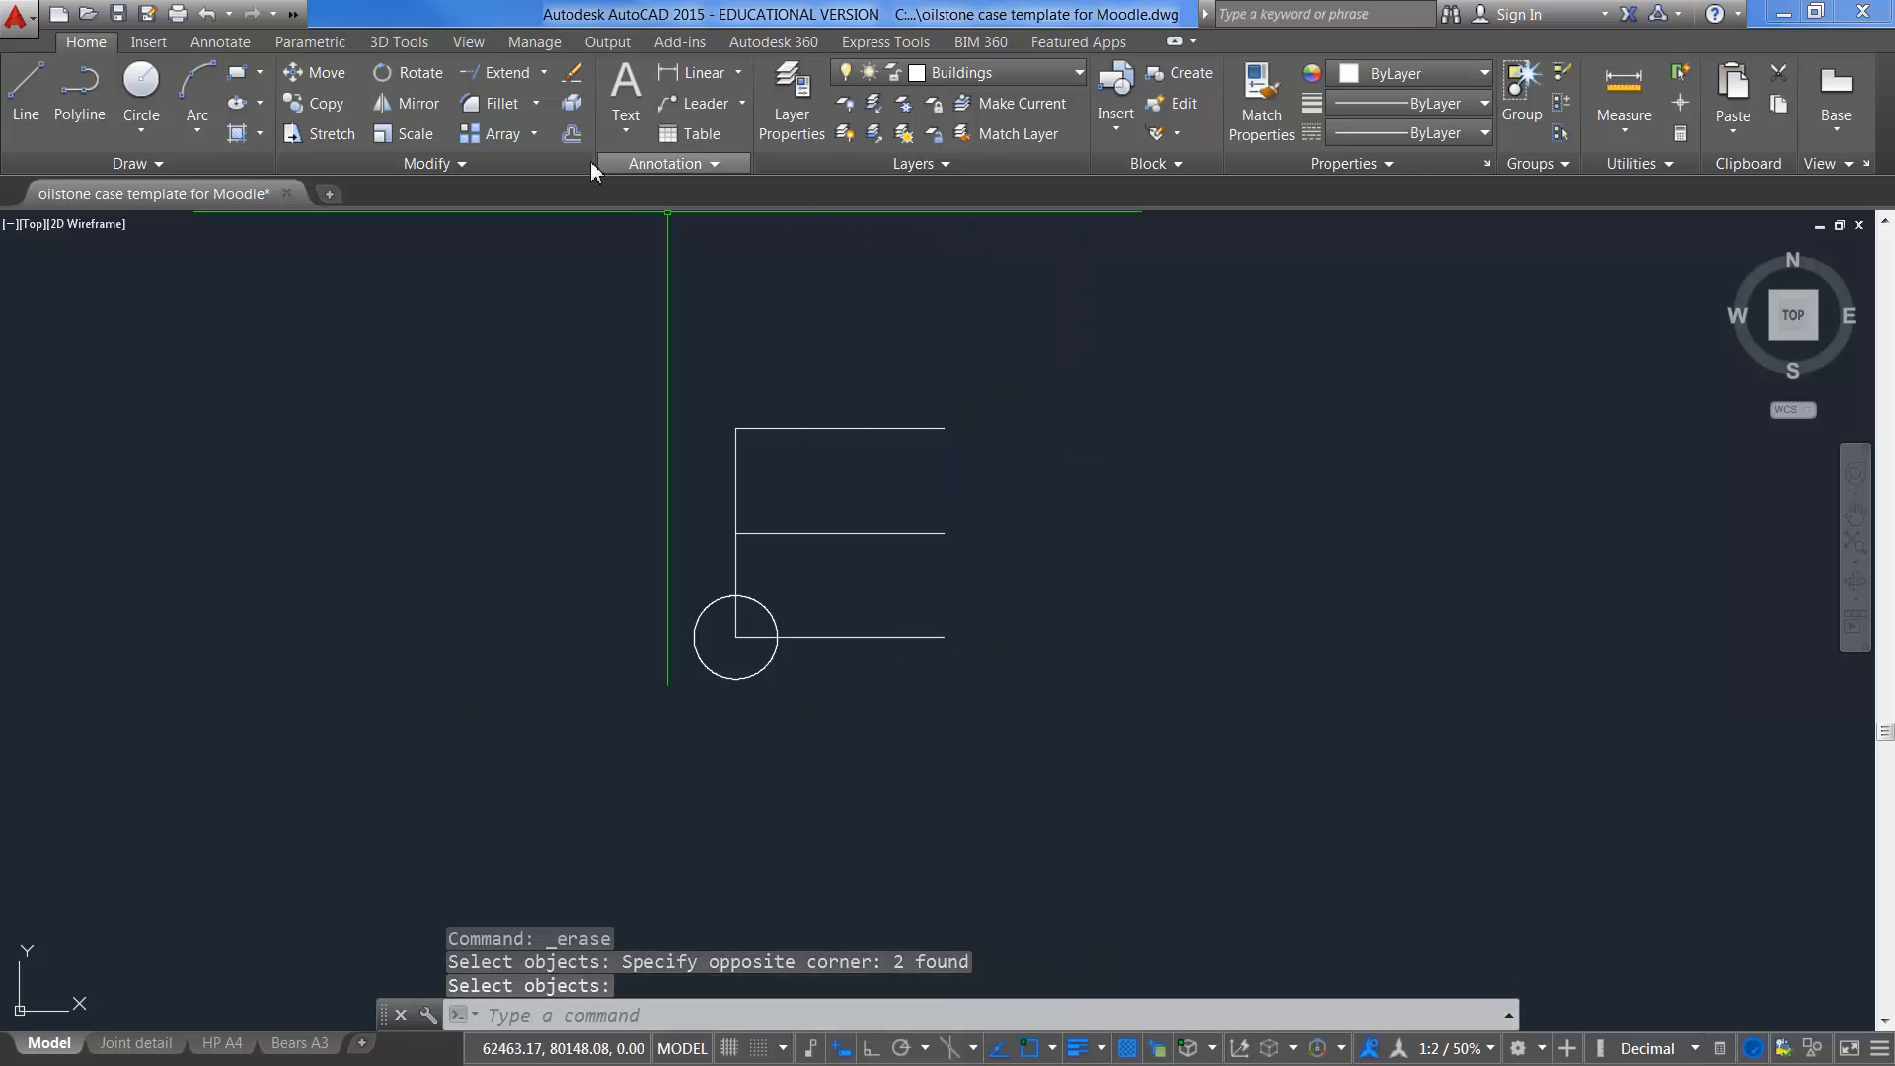
Step: Erase the three horizontal lines of the square together using a crossing selection that cuts through them
{"action": "left_click", "coordinate": [572, 76]}
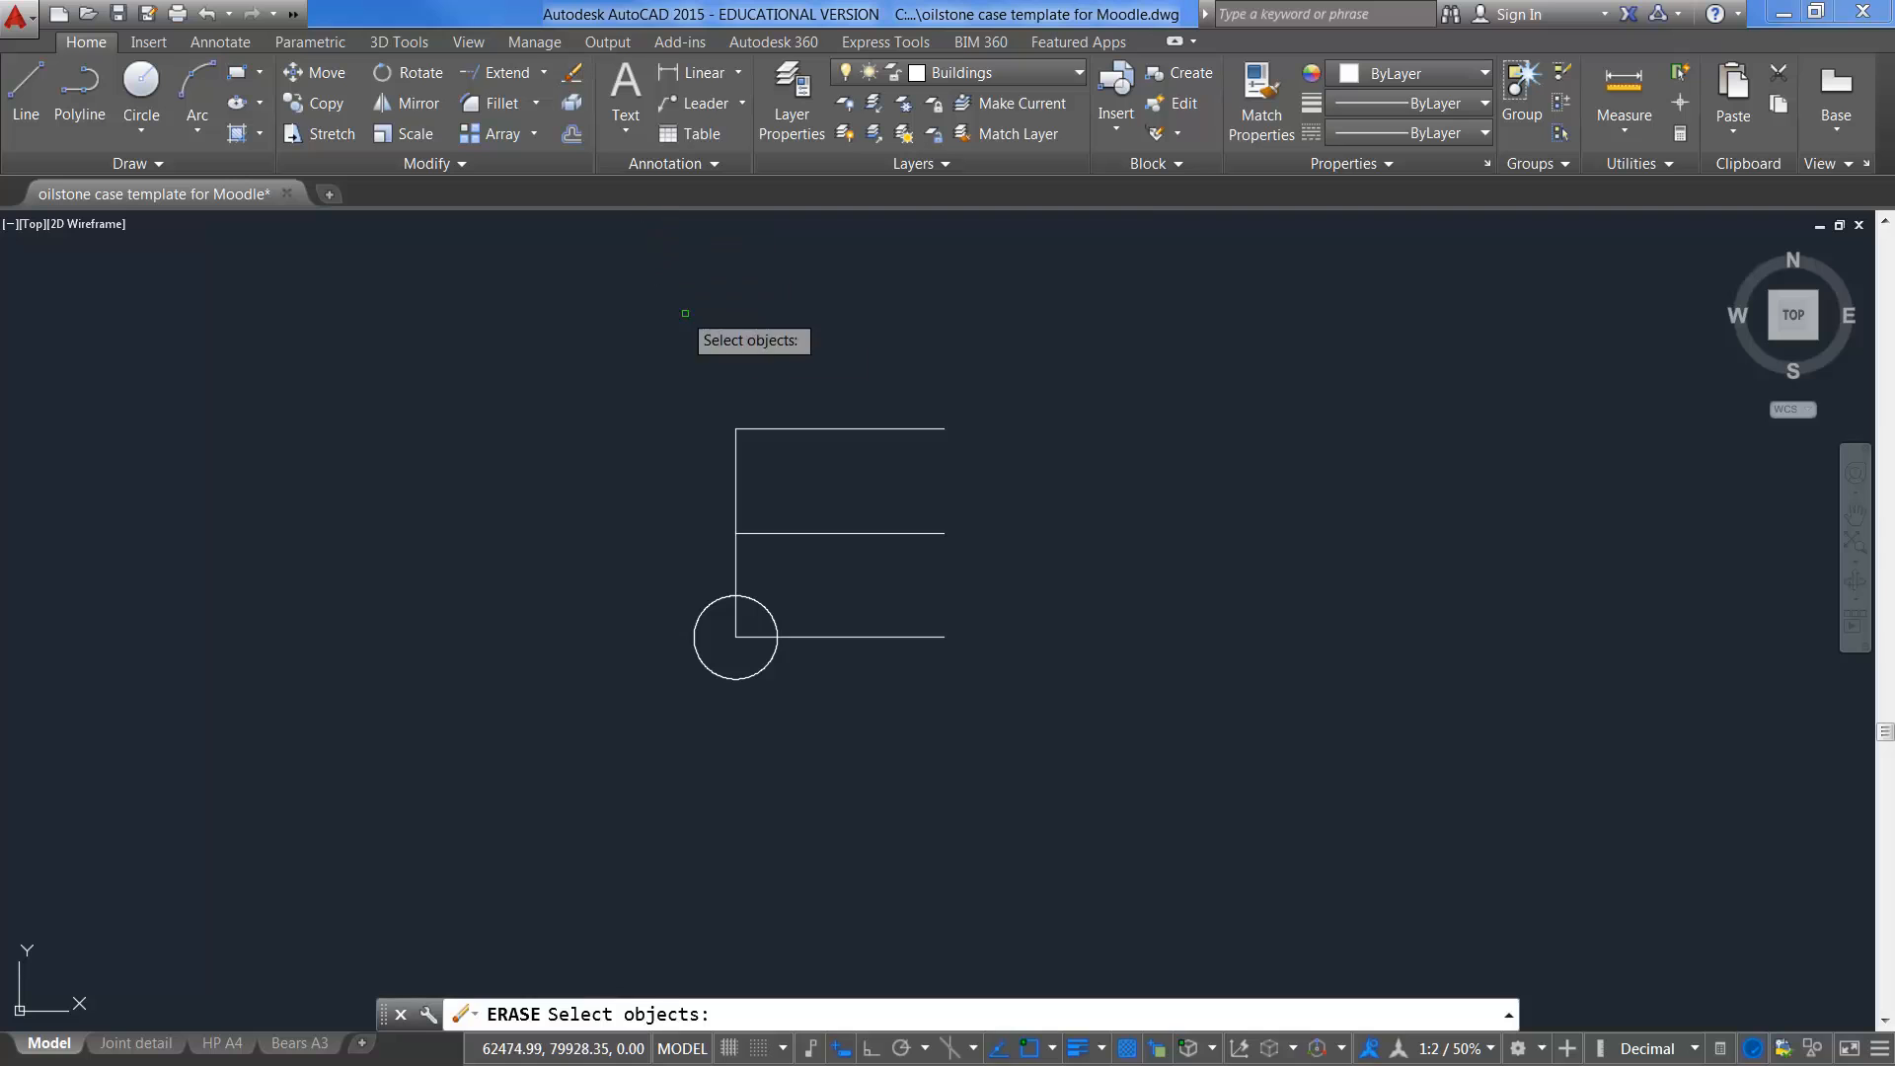
{"action": "left_click", "coordinate": [864, 315]}
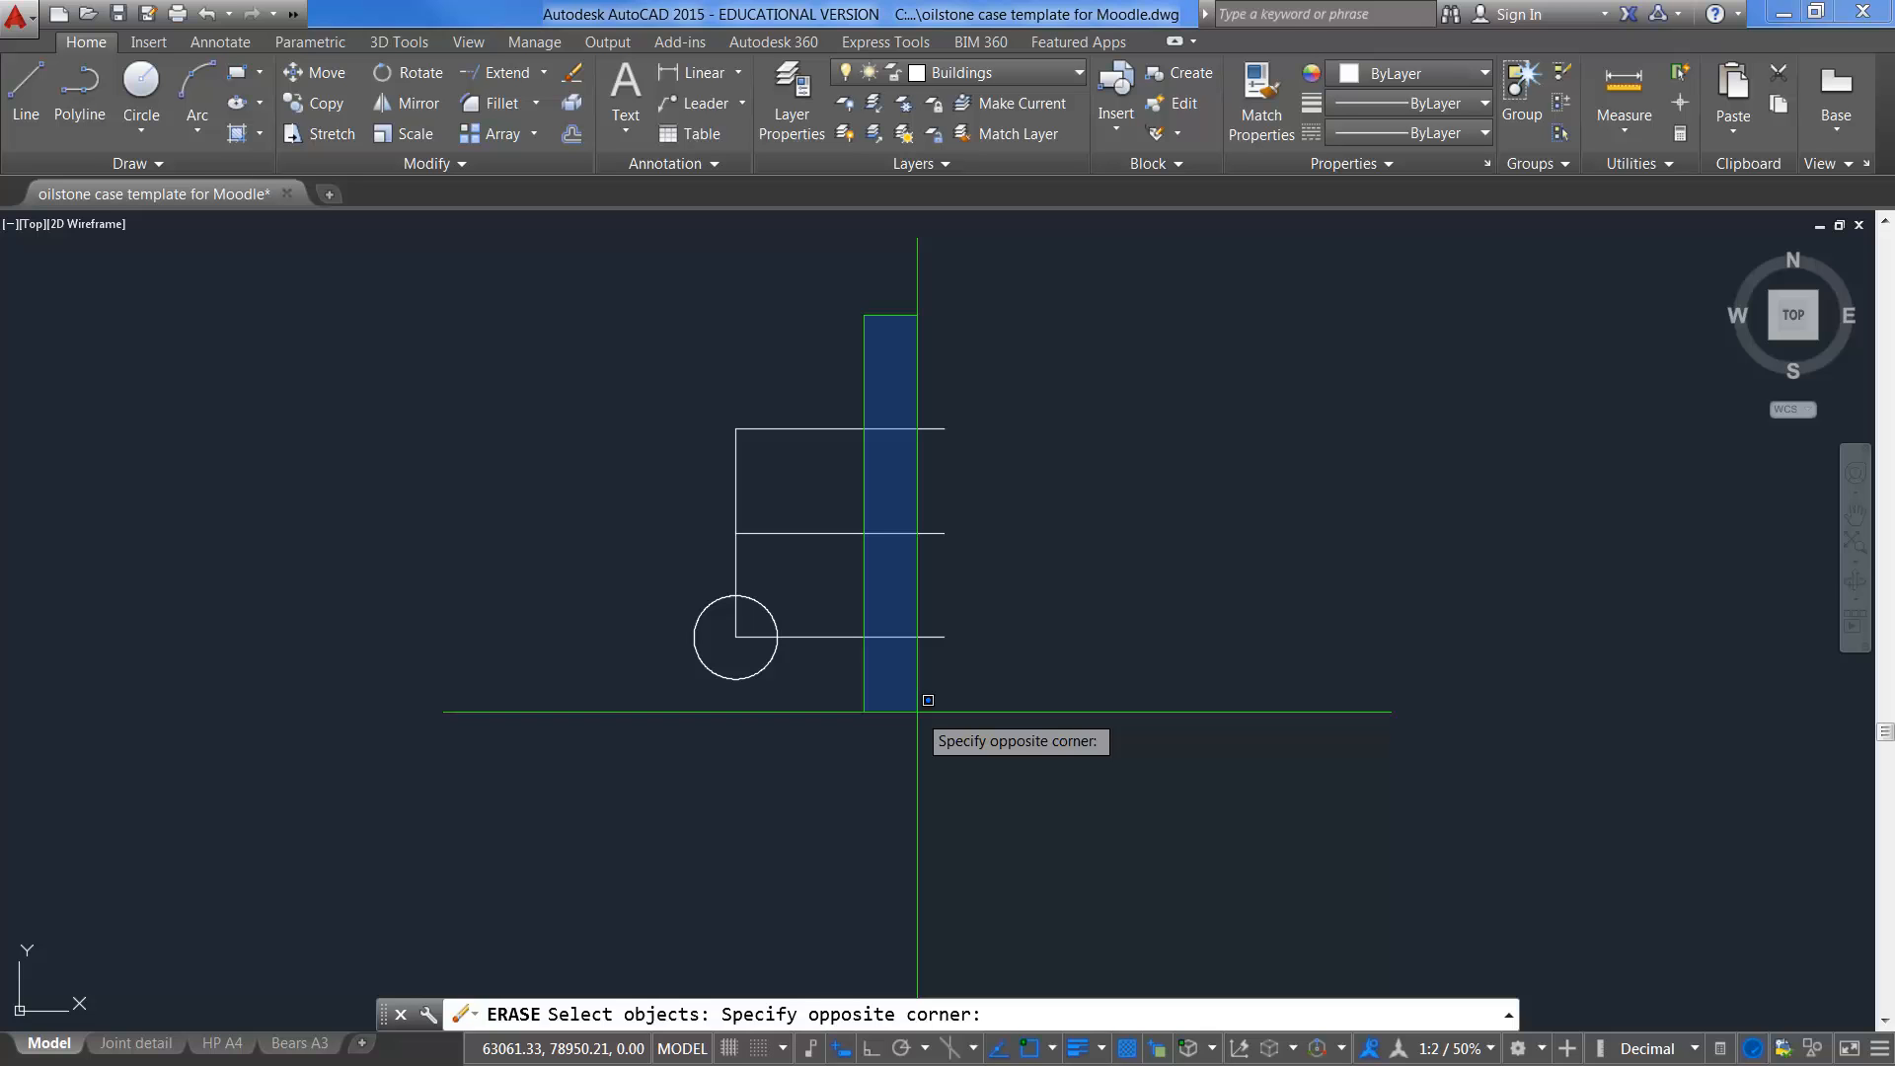
{"action": "left_click", "coordinate": [812, 698]}
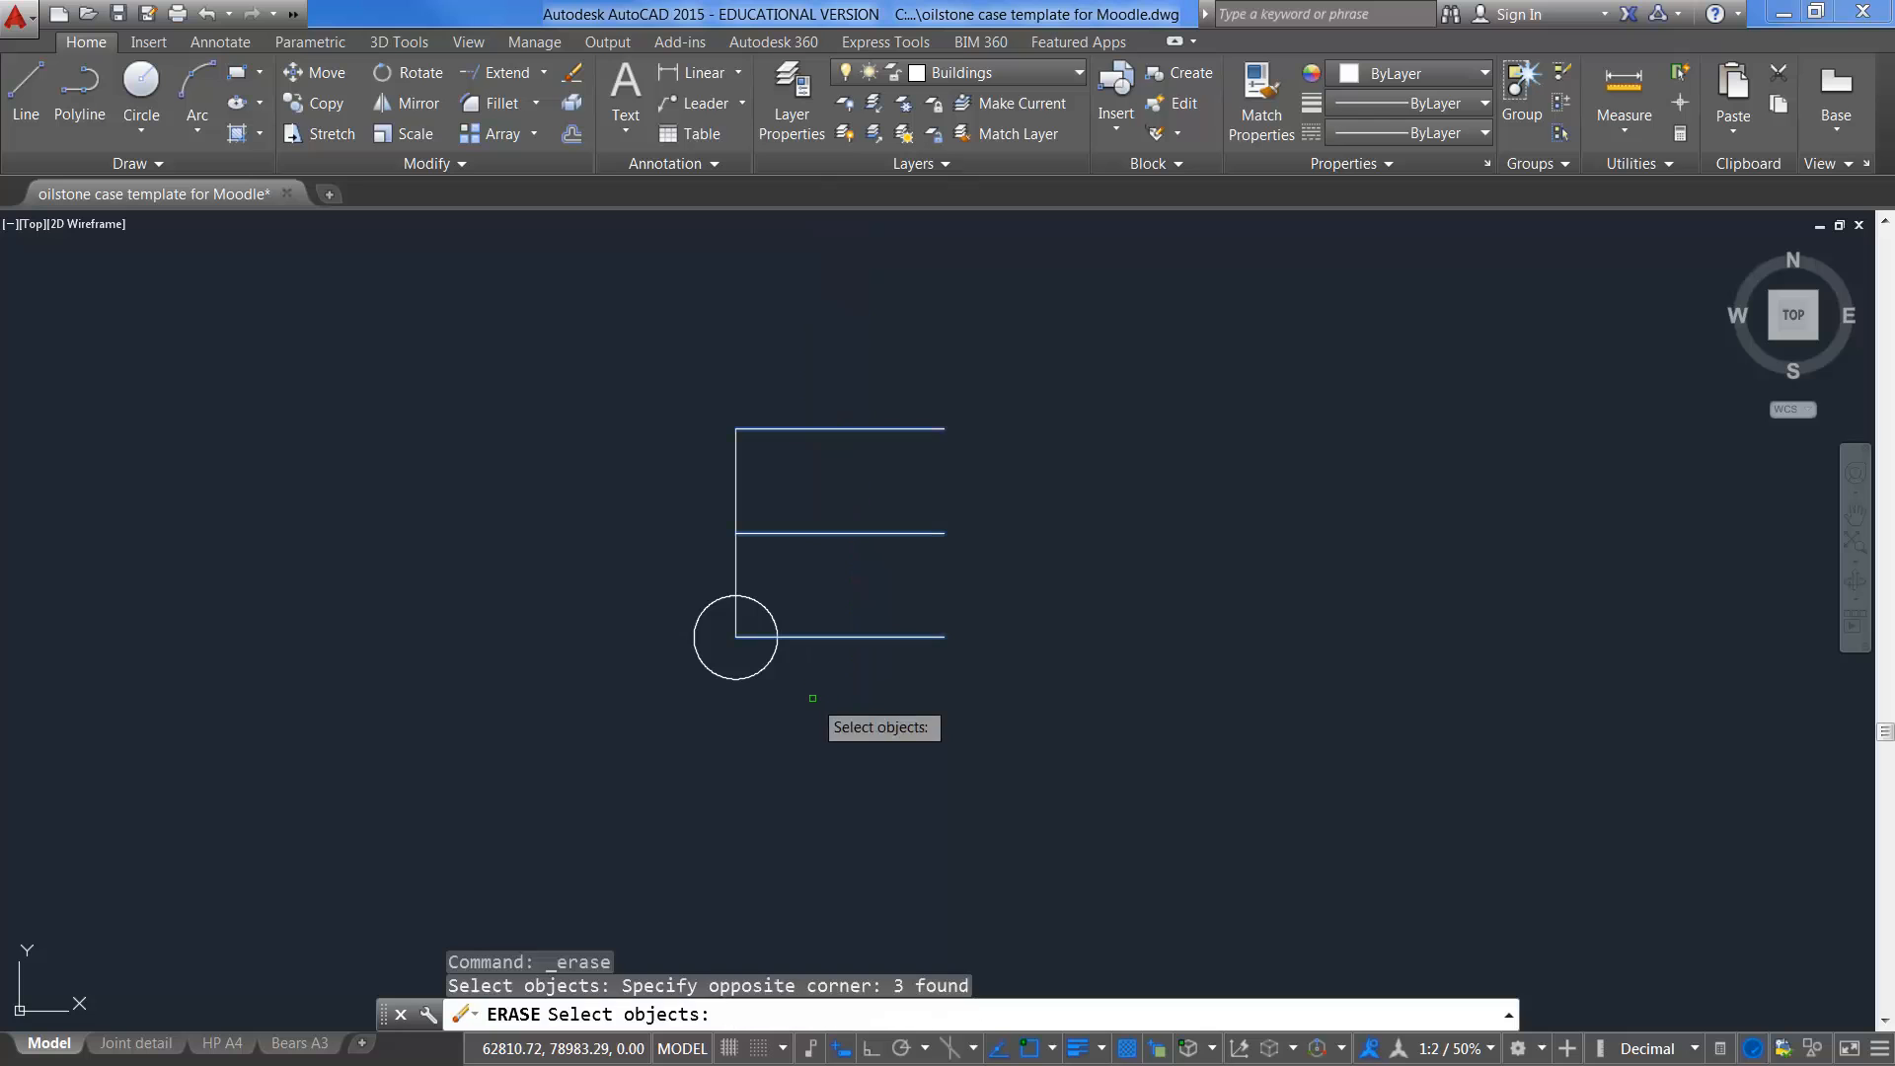
{"action": "key", "text": "Return"}
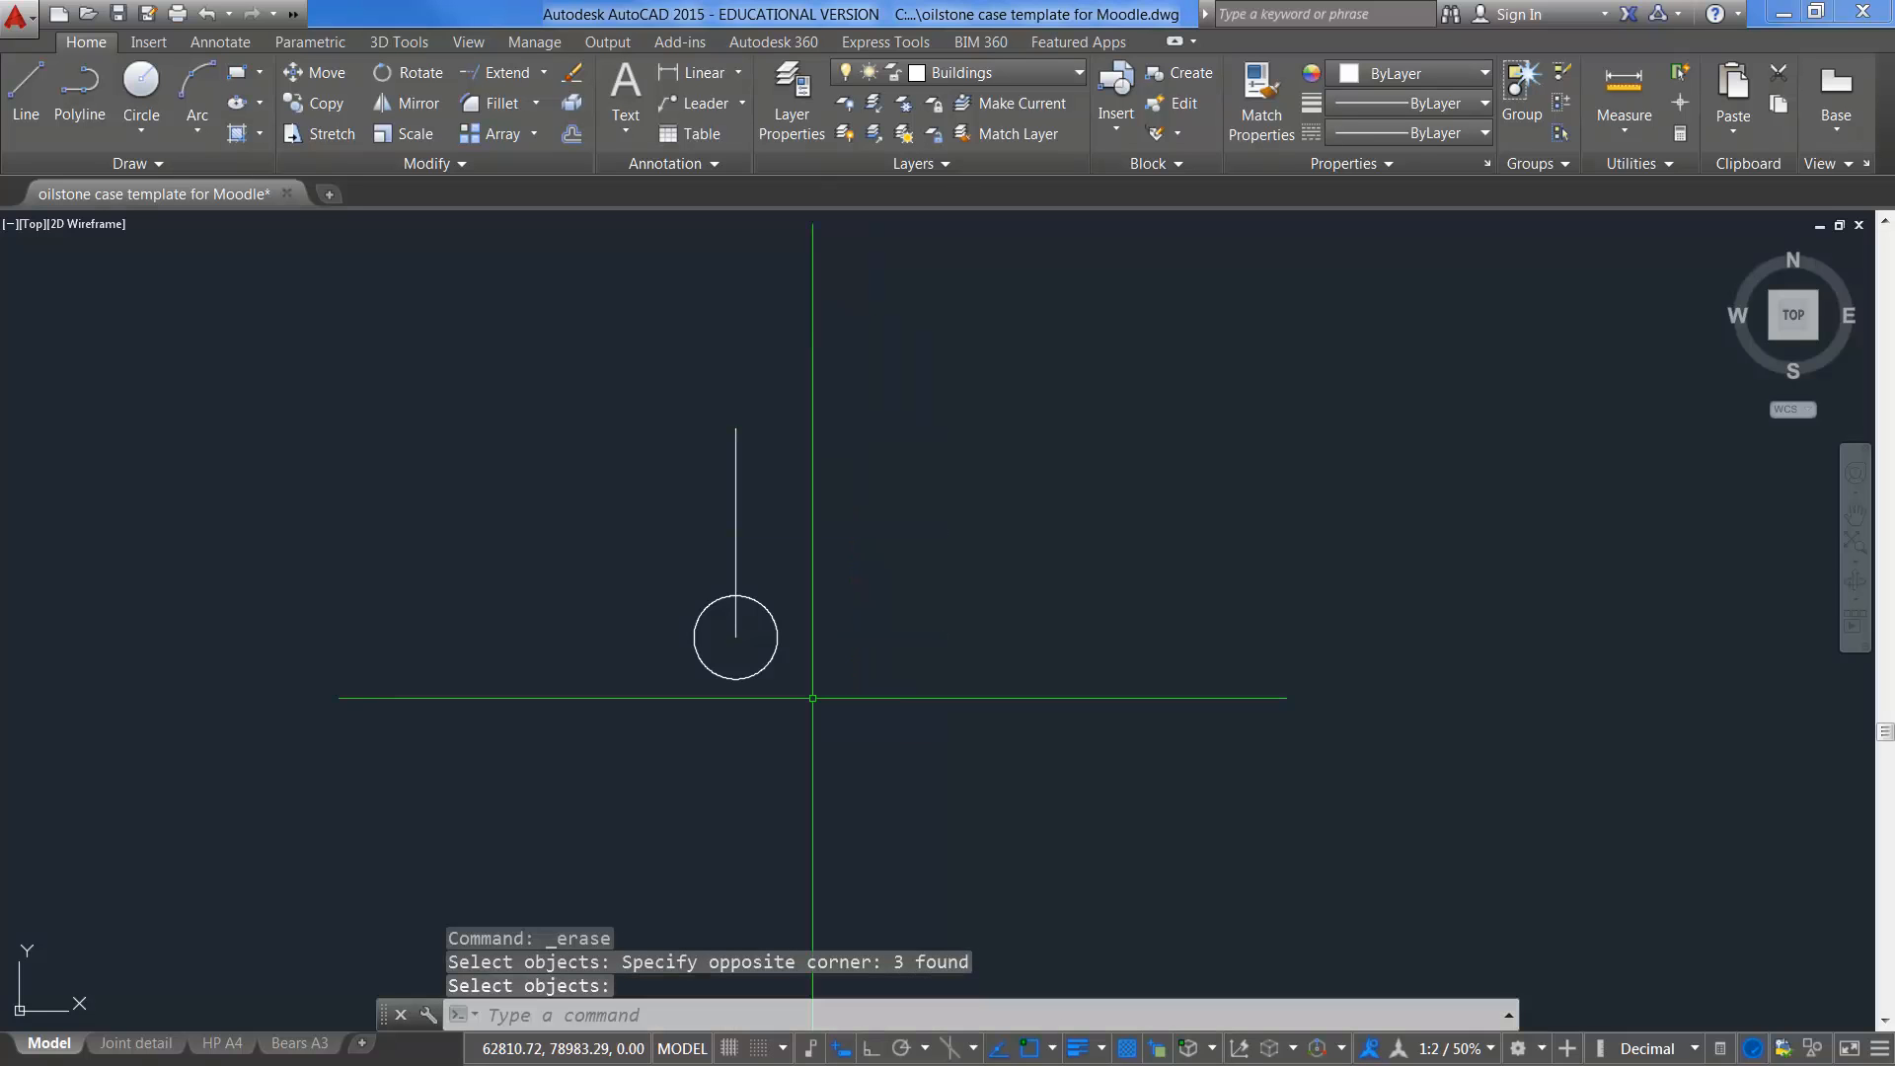